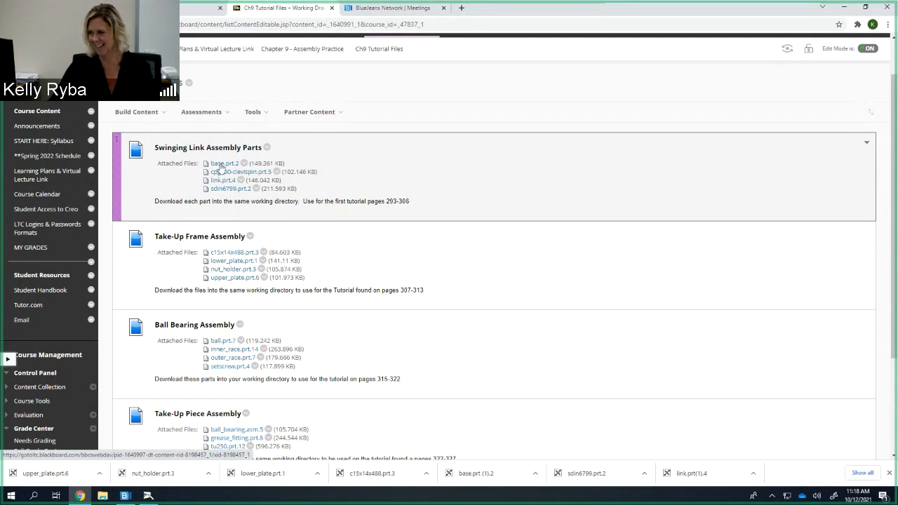
Download base.prt.2, cpg500-clevispin.prt.5, link.prt.4 and sdin6799.prt.2 from Swinging Link Assembly Parts, and open the Downloads folder in File Explorer
{"action": "left_click", "coordinate": [221, 169]}
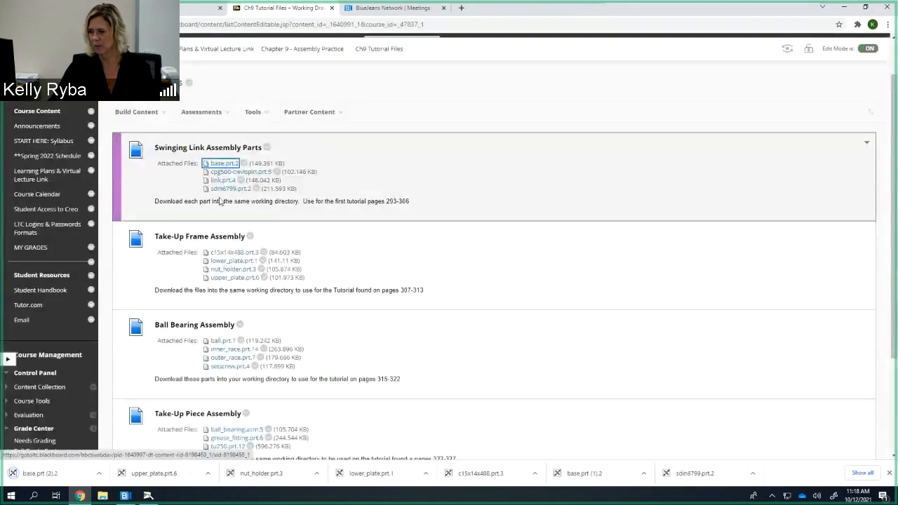
{"action": "left_click", "coordinate": [225, 174]}
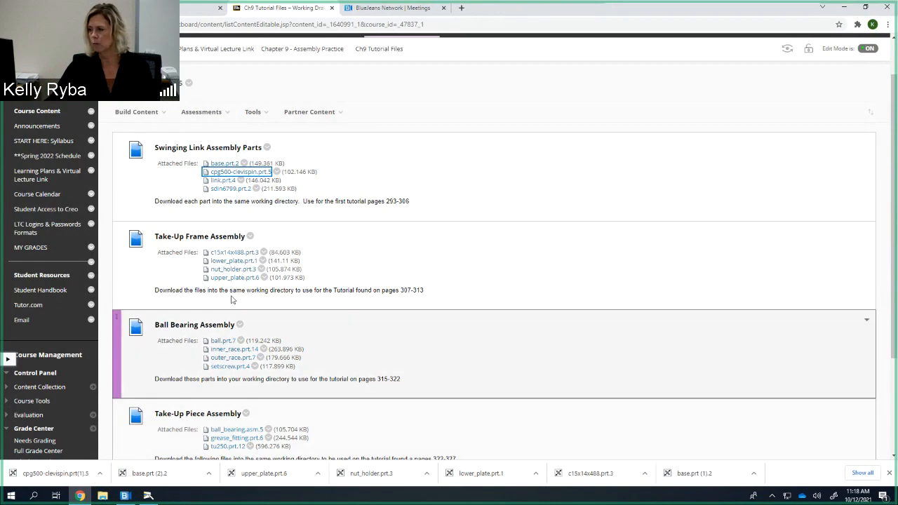
{"action": "left_click", "coordinate": [218, 180]}
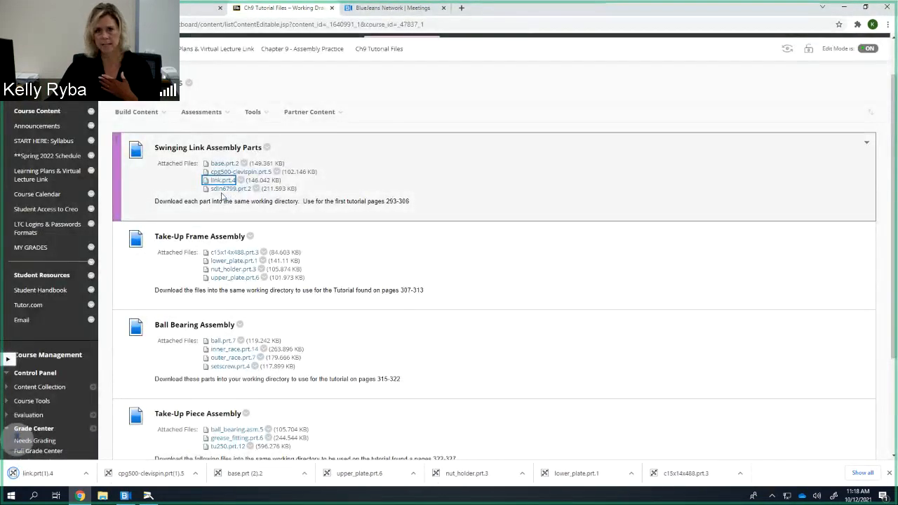
{"action": "left_click", "coordinate": [221, 190]}
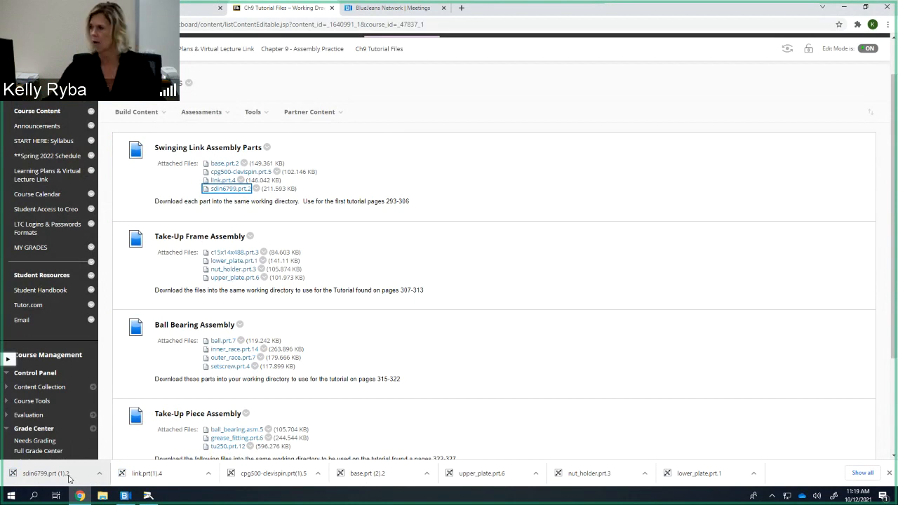
{"action": "left_click", "coordinate": [103, 496]}
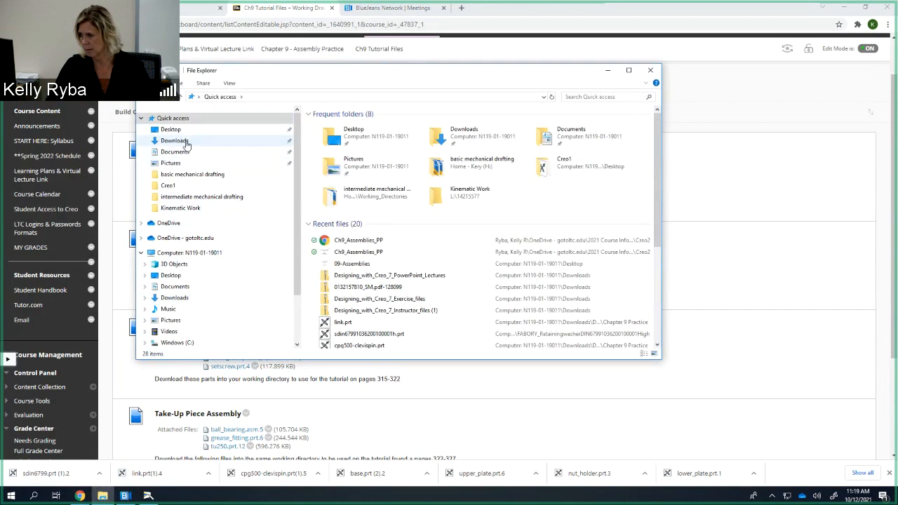
{"action": "left_click", "coordinate": [176, 140]}
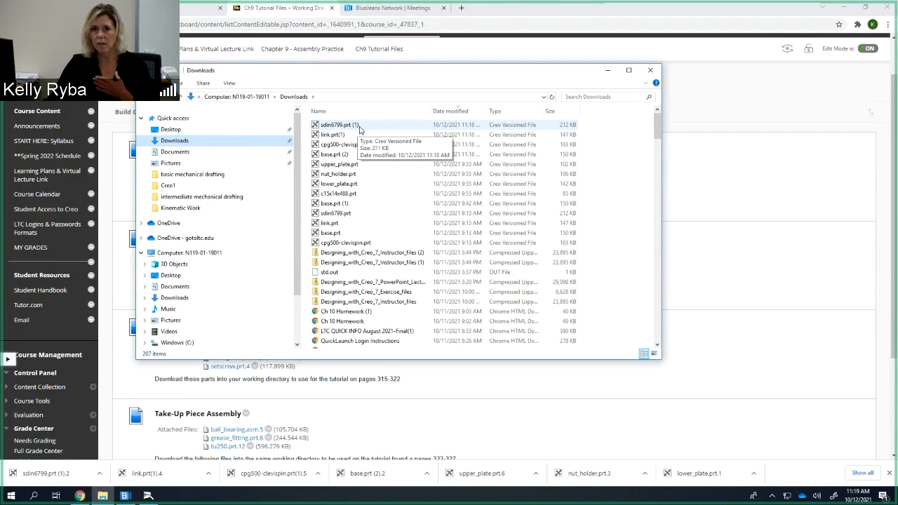
Try to rename the newly downloaded sdin6799.prt (1) as sdin6799.prt, accepting the alternative name offered
{"action": "left_click", "coordinate": [361, 128]}
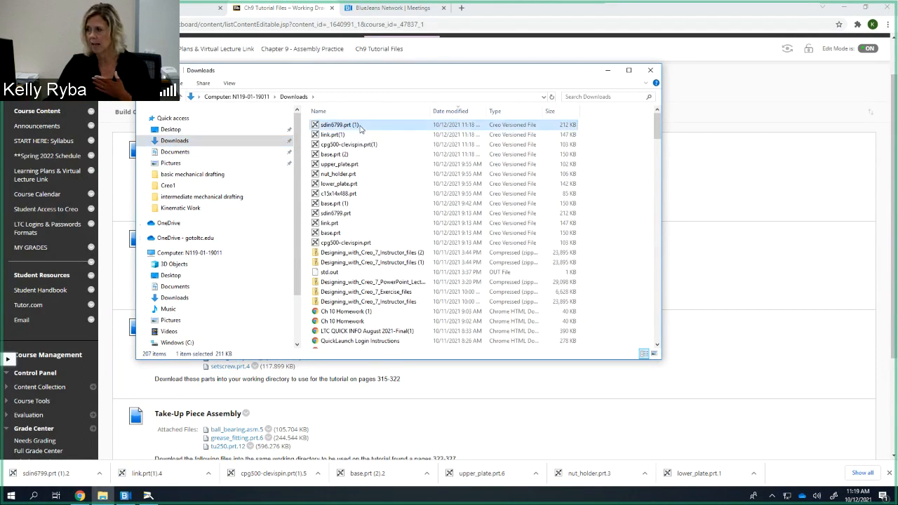
{"action": "right_click", "coordinate": [360, 127]}
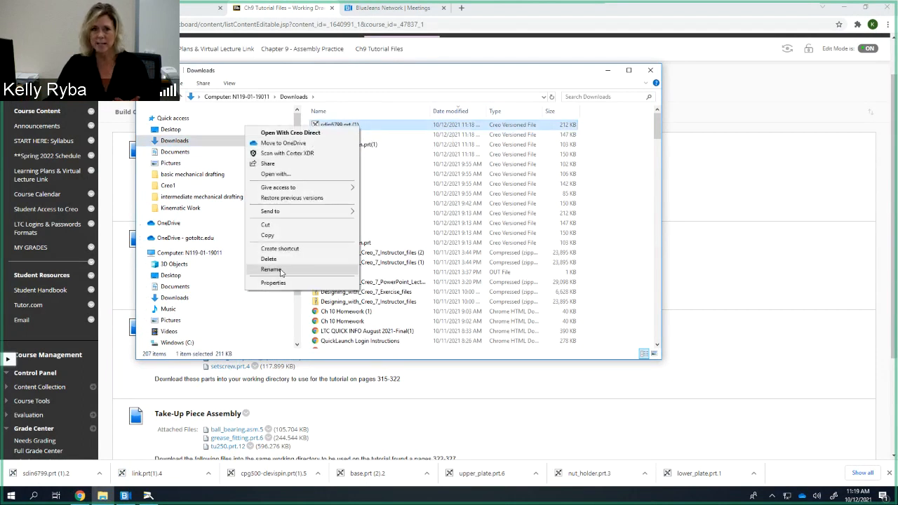
{"action": "left_click", "coordinate": [280, 271]}
{"action": "left_click", "coordinate": [368, 125]}
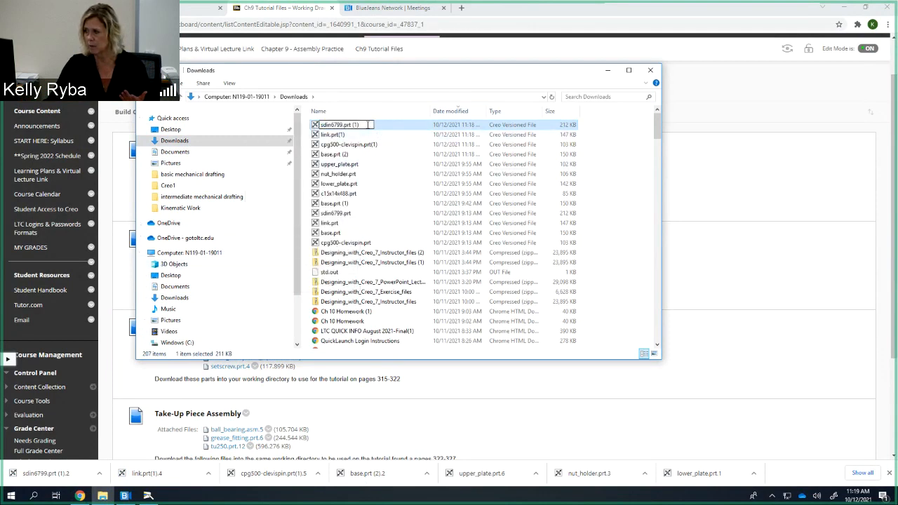
{"action": "key", "text": "BackSpace"}
{"action": "key", "text": "BackSpace"}
{"action": "key", "text": "BackSpace"}
{"action": "key", "text": "BackSpace"}
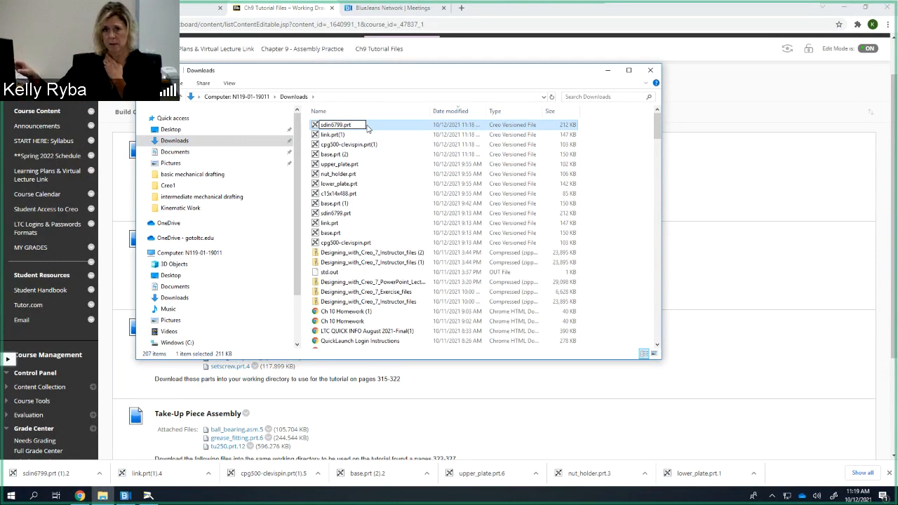
{"action": "key", "text": "Return"}
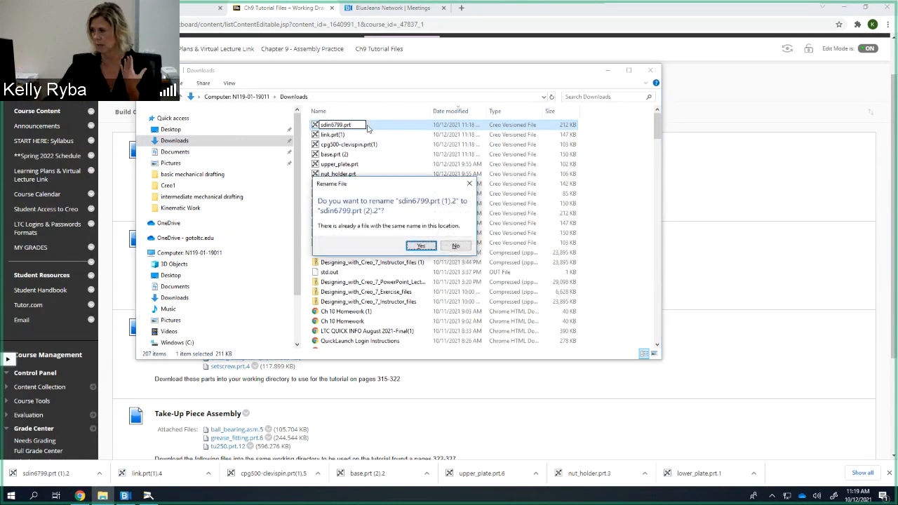
{"action": "key", "text": "Return"}
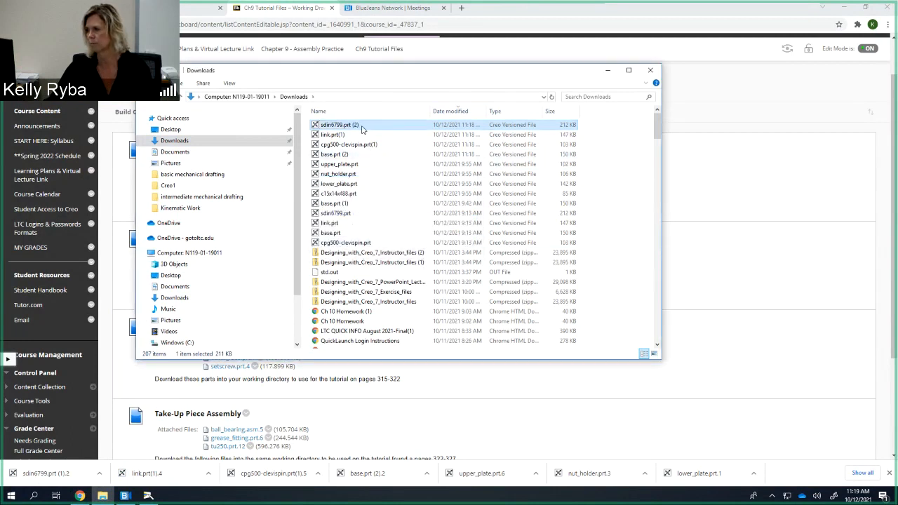
Try again to rename sdin6799.prt (2) as sdin6799.prt, accepting the numbered name offered instead
{"action": "left_click", "coordinate": [362, 127]}
{"action": "right_click", "coordinate": [363, 126]}
{"action": "left_click", "coordinate": [363, 124]}
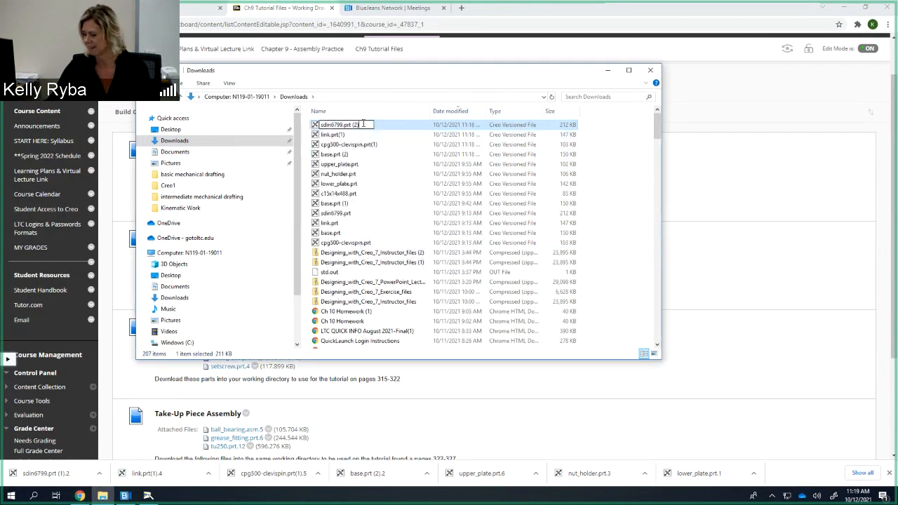
{"action": "key", "text": "BackSpace"}
{"action": "key", "text": "BackSpace"}
{"action": "key", "text": "BackSpace"}
{"action": "key", "text": "BackSpace"}
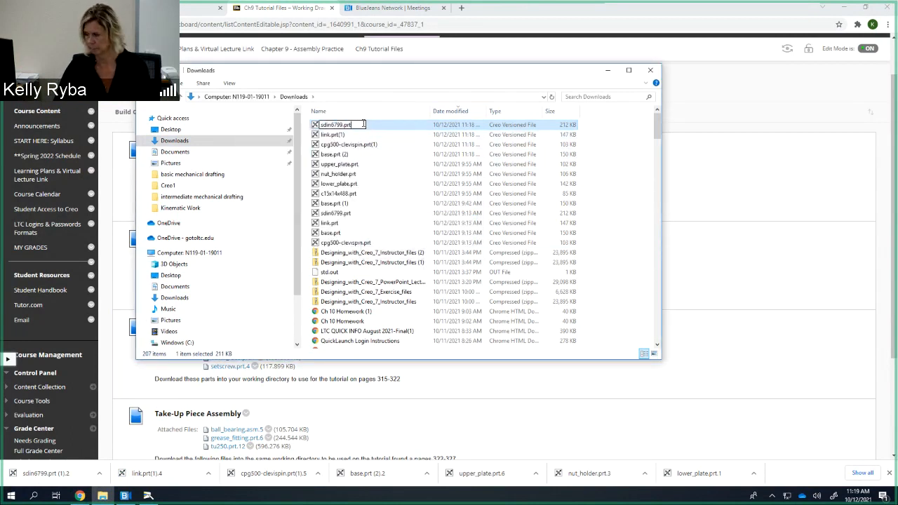
{"action": "key", "text": "Return"}
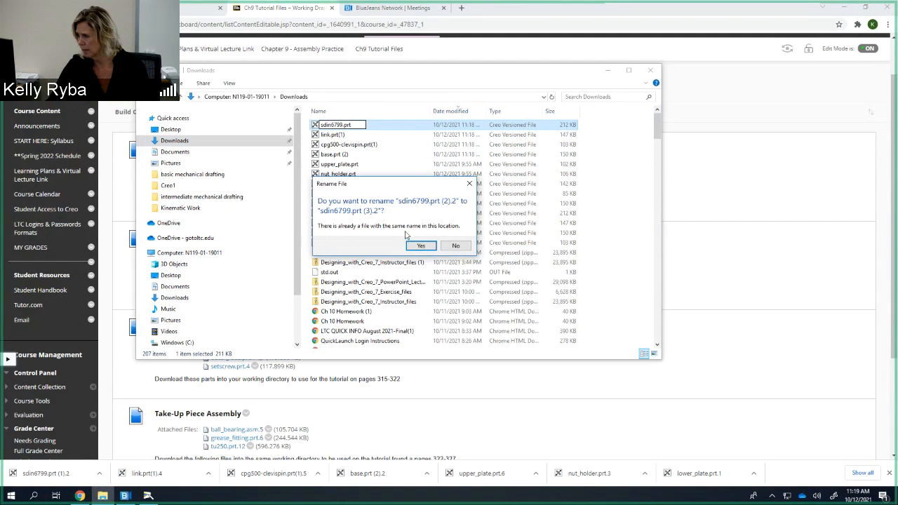
{"action": "left_click", "coordinate": [421, 245]}
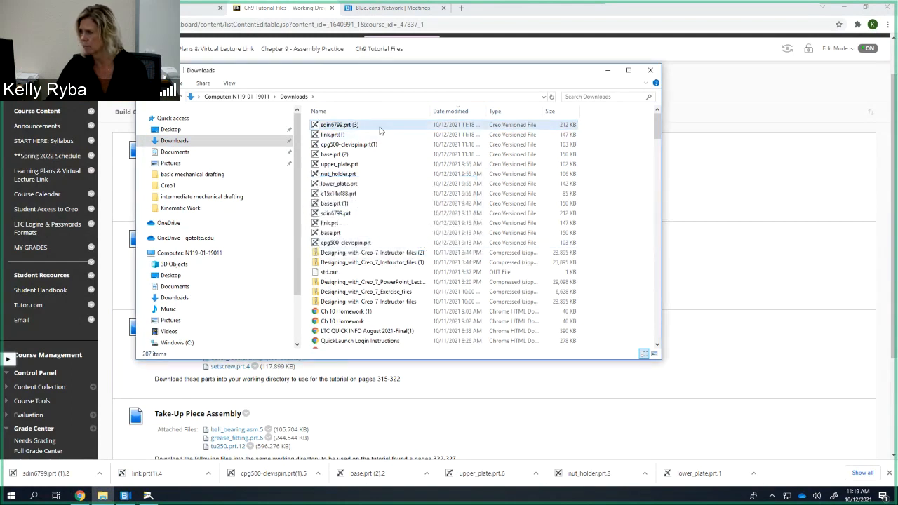
Try to remove the (3) suffix from sdin6799.prt (3), declining the alternative name offered
{"action": "left_click", "coordinate": [367, 126]}
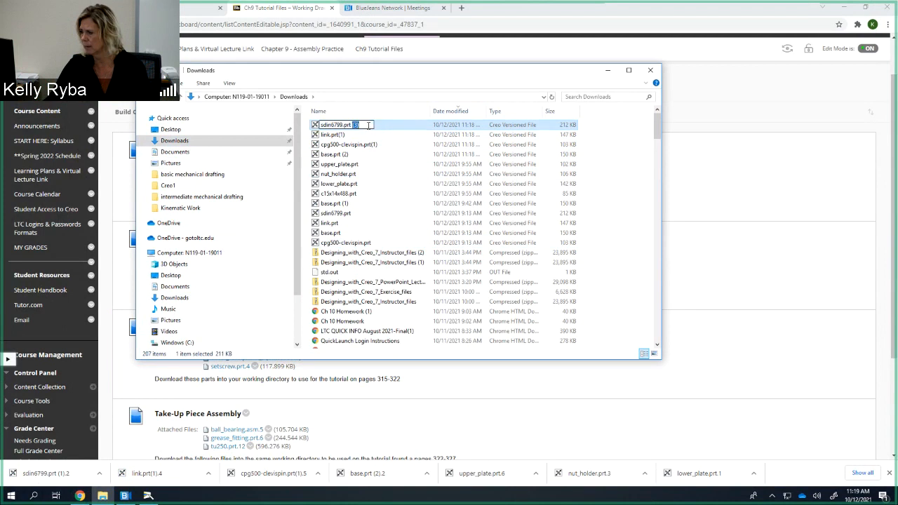
{"action": "left_click_drag", "start_coordinate": [362, 124], "coordinate": [351, 125]}
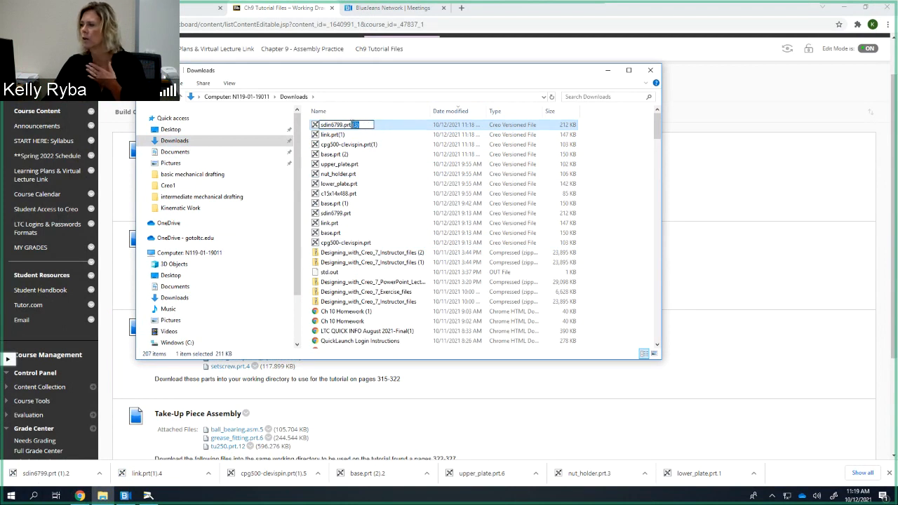
{"action": "key", "text": "BackSpace"}
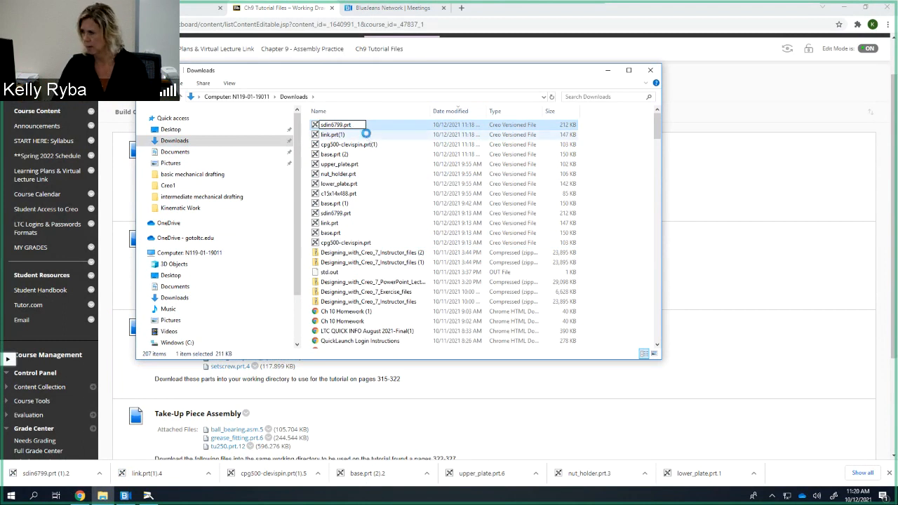
{"action": "key", "text": "Return"}
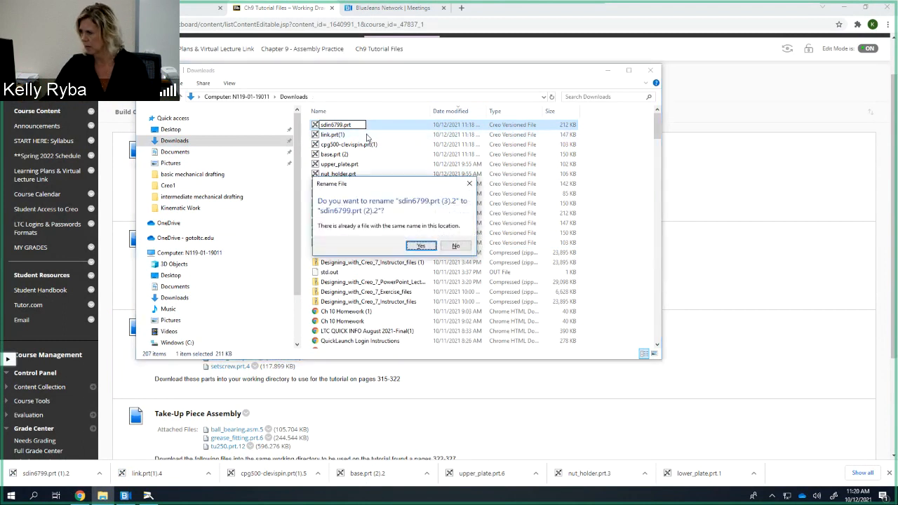
{"action": "left_click", "coordinate": [455, 248]}
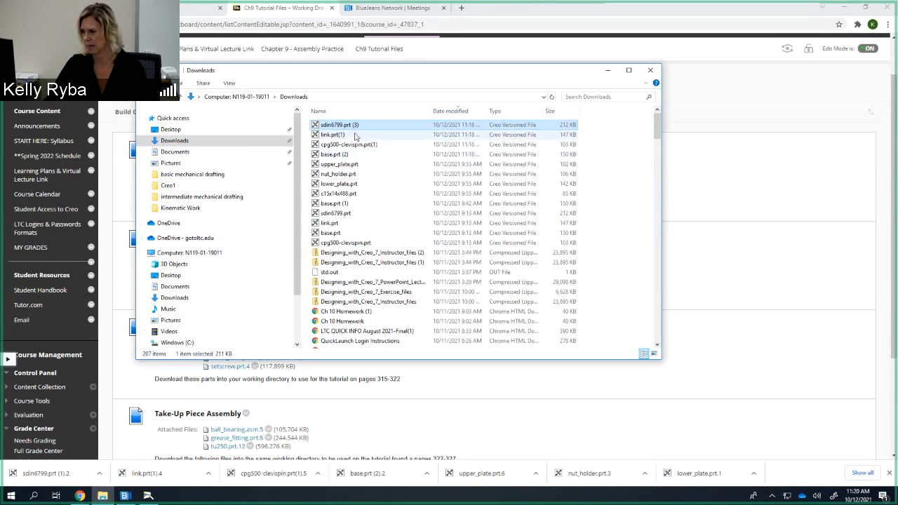
Move sdin6799.prt (3), link.prt(1), cpg500-clevispin.prt(1), base.prt (2) and upper_plate.prt from Downloads into the Creo1 folder
{"action": "scroll", "coordinate": [246, 263], "scroll_direction": "down", "scroll_amount": 1}
{"action": "scroll", "coordinate": [238, 281], "scroll_direction": "down", "scroll_amount": 1}
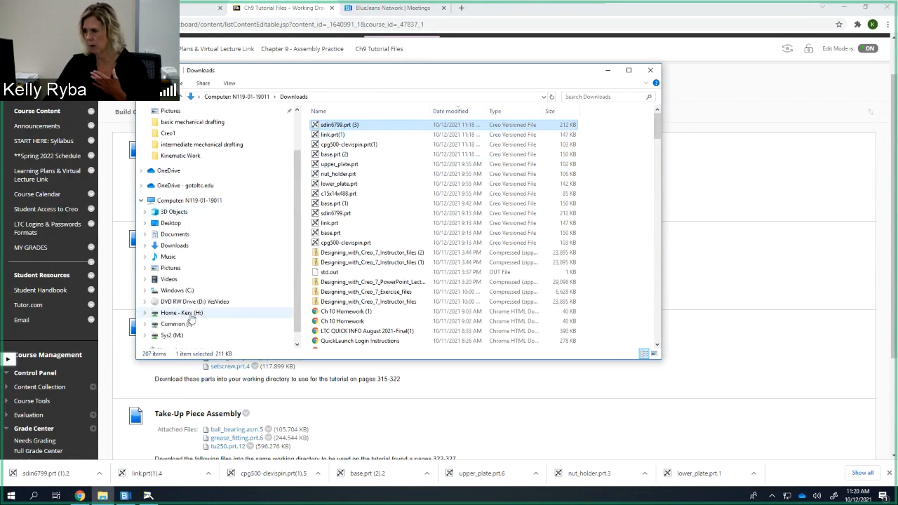
{"action": "scroll", "coordinate": [177, 309], "scroll_direction": "up", "scroll_amount": 1}
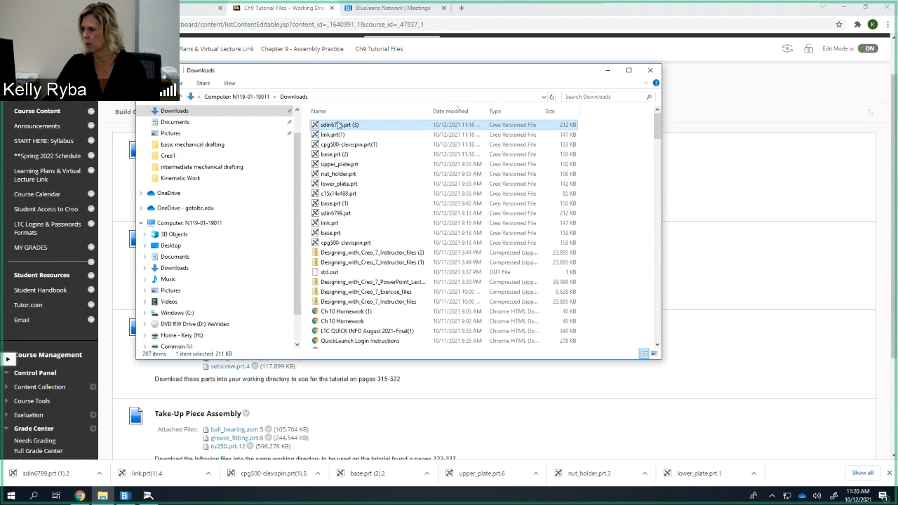
{"action": "left_click_drag", "start_coordinate": [372, 129], "coordinate": [169, 156]}
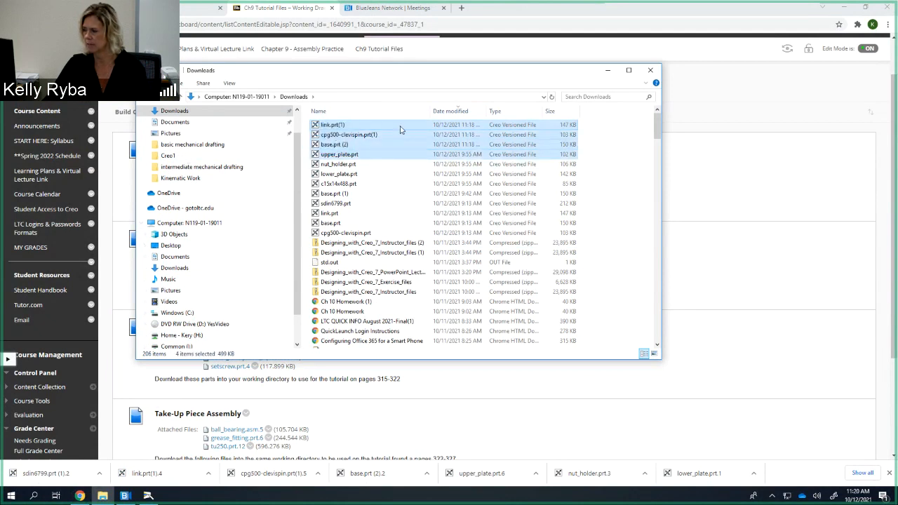
{"action": "left_click_drag", "start_coordinate": [399, 128], "coordinate": [191, 160]}
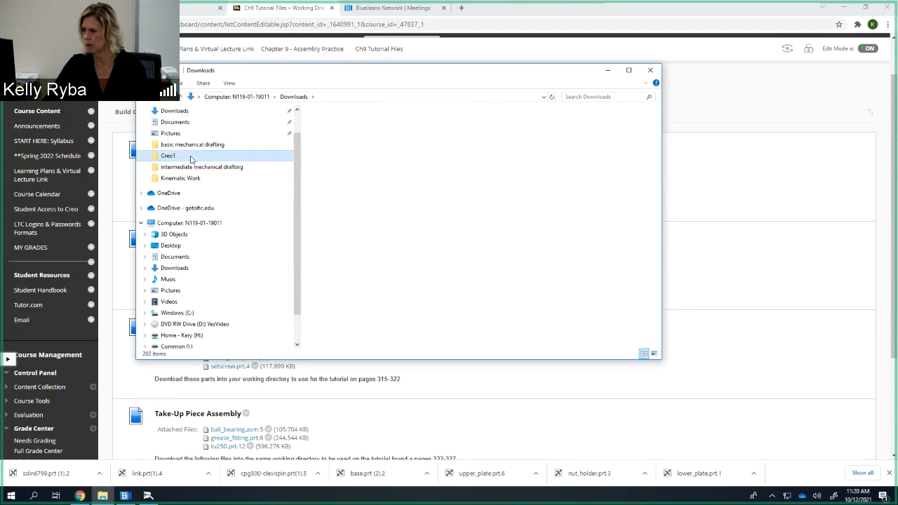
Open the Creo1 folder and rename base.prt (2) as base.prt
{"action": "left_click", "coordinate": [188, 156]}
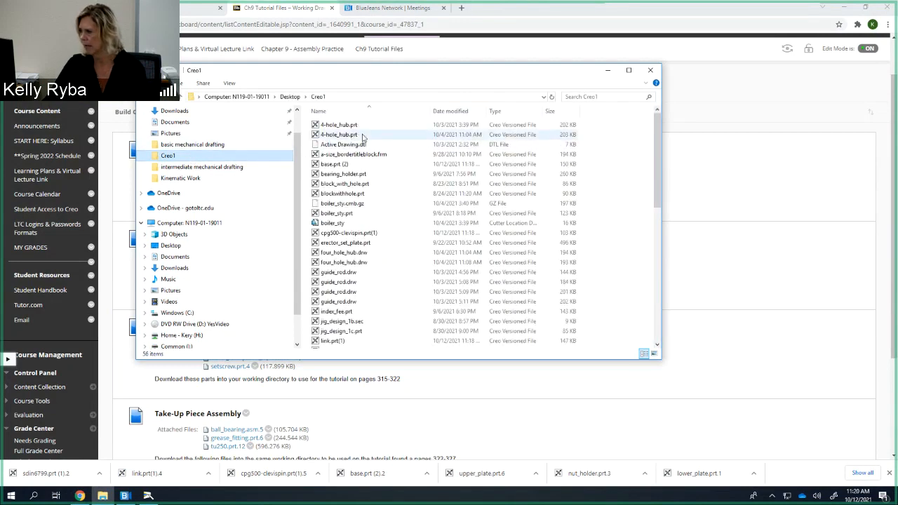
{"action": "left_click", "coordinate": [354, 166]}
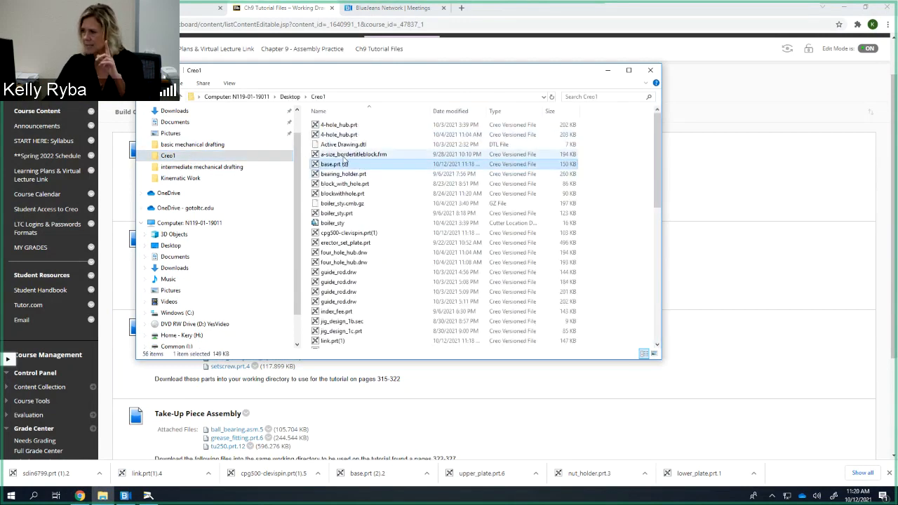
{"action": "right_click", "coordinate": [357, 167]}
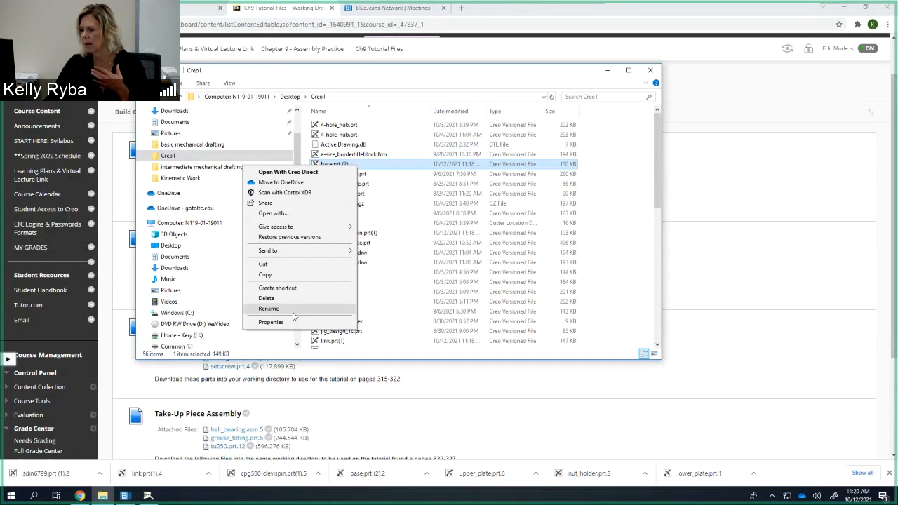
{"action": "left_click", "coordinate": [268, 309]}
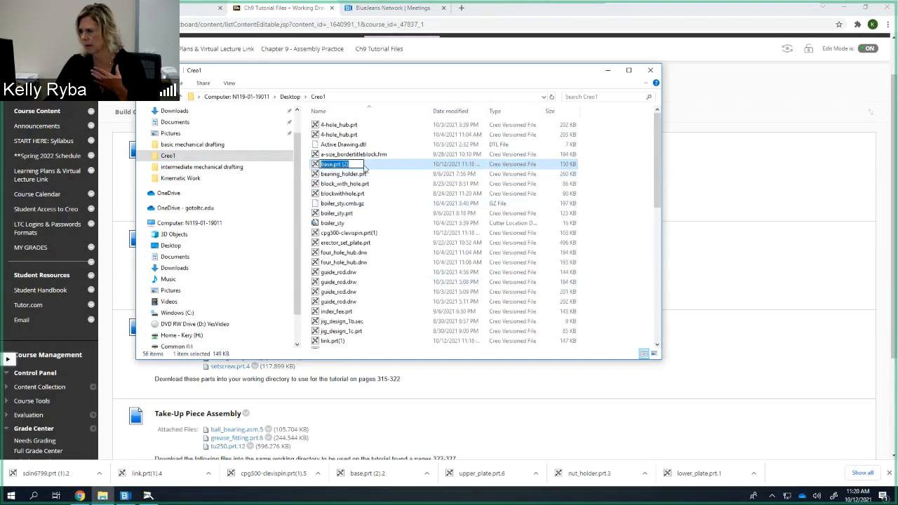
{"action": "left_click", "coordinate": [361, 164]}
{"action": "key", "text": "BackSpace"}
{"action": "key", "text": "BackSpace"}
{"action": "key", "text": "BackSpace"}
{"action": "key", "text": "BackSpace"}
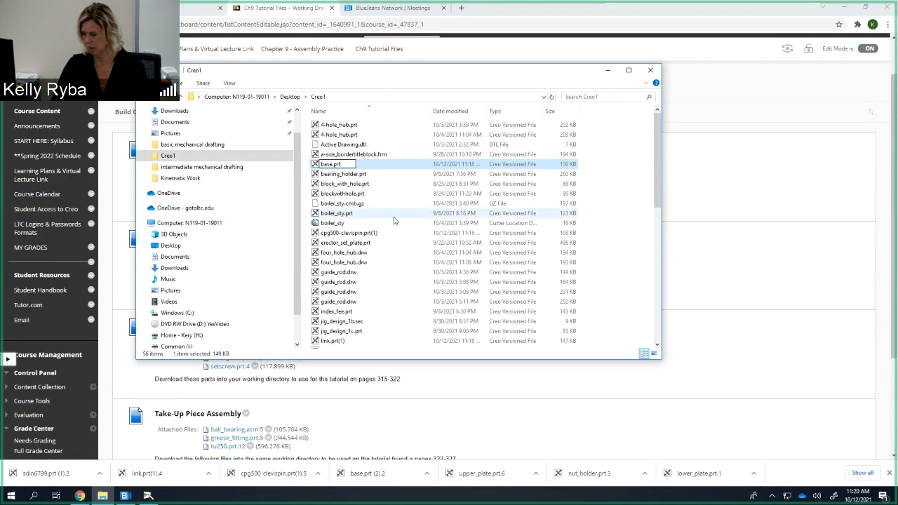
{"action": "key", "text": "Return"}
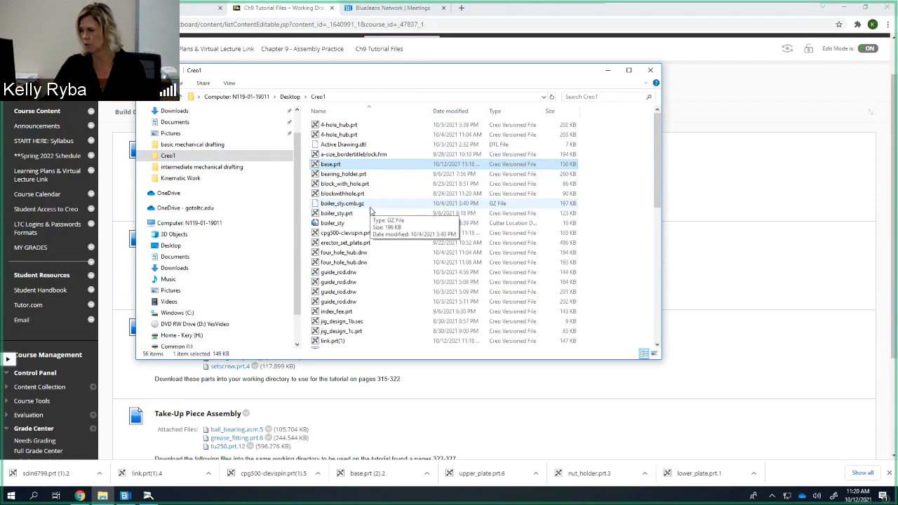
Rename link.prt(1) in the Creo1 folder as link.prt and close the folder window
{"action": "left_click", "coordinate": [343, 344]}
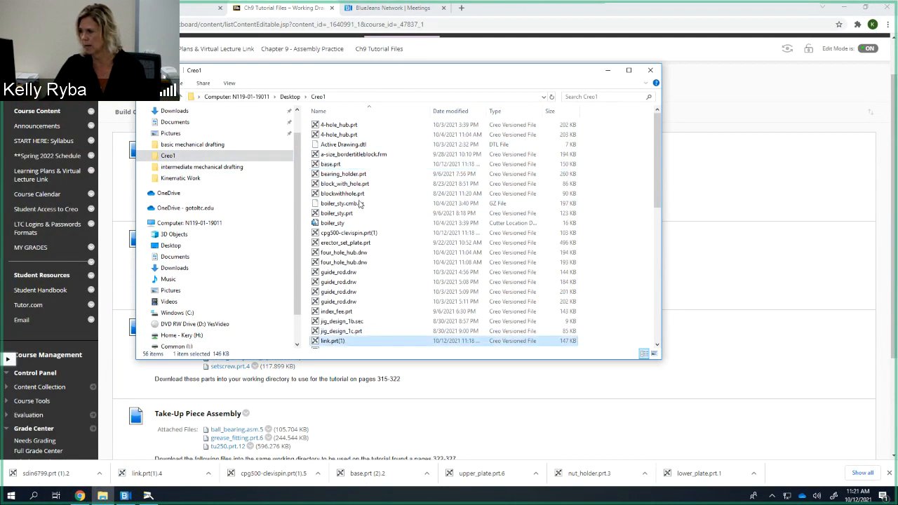
{"action": "right_click", "coordinate": [357, 343]}
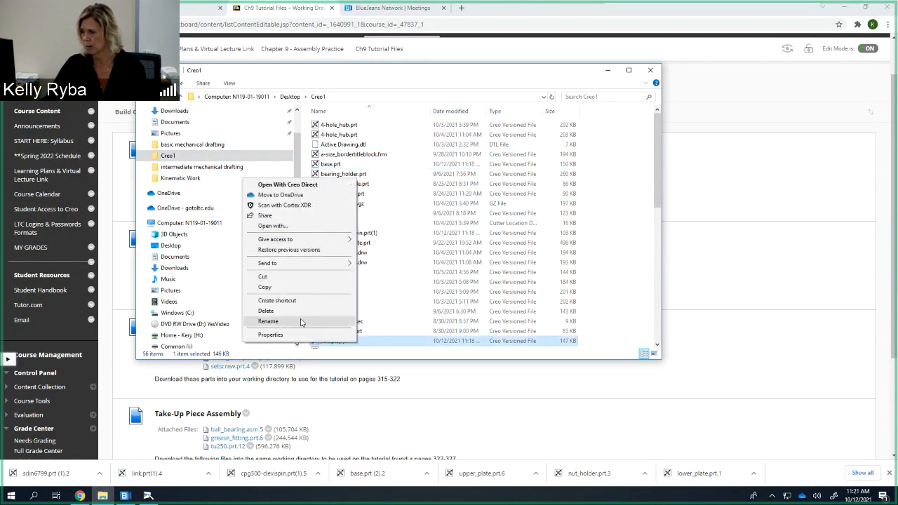
{"action": "left_click", "coordinate": [300, 322]}
{"action": "left_click", "coordinate": [350, 341]}
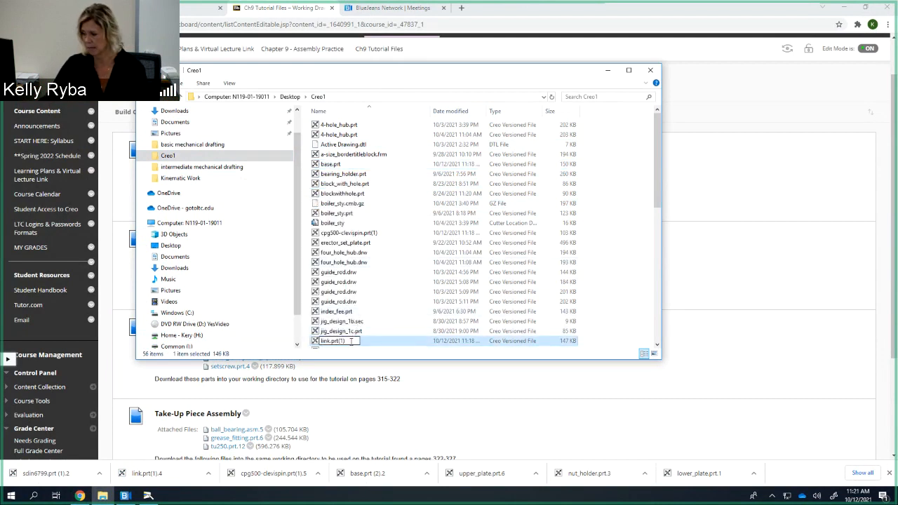
{"action": "key", "text": "BackSpace"}
{"action": "key", "text": "BackSpace"}
{"action": "key", "text": "BackSpace"}
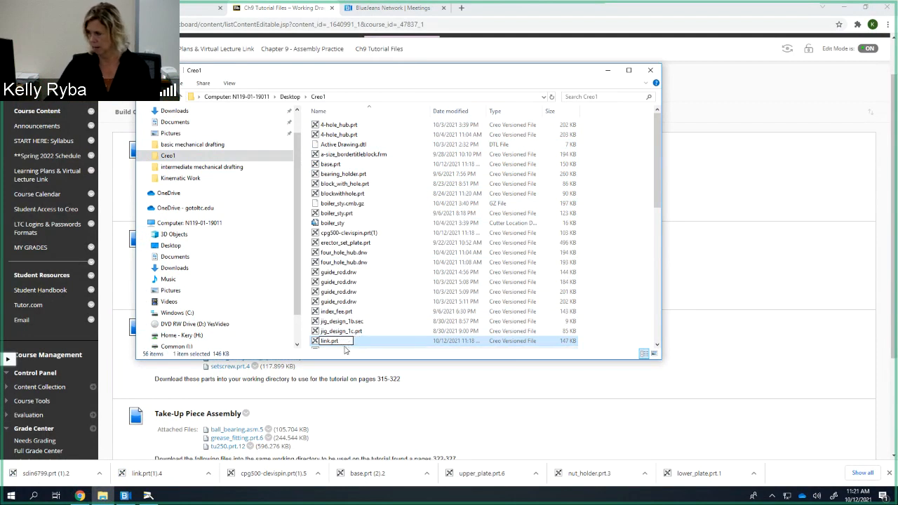
{"action": "key", "text": "Return"}
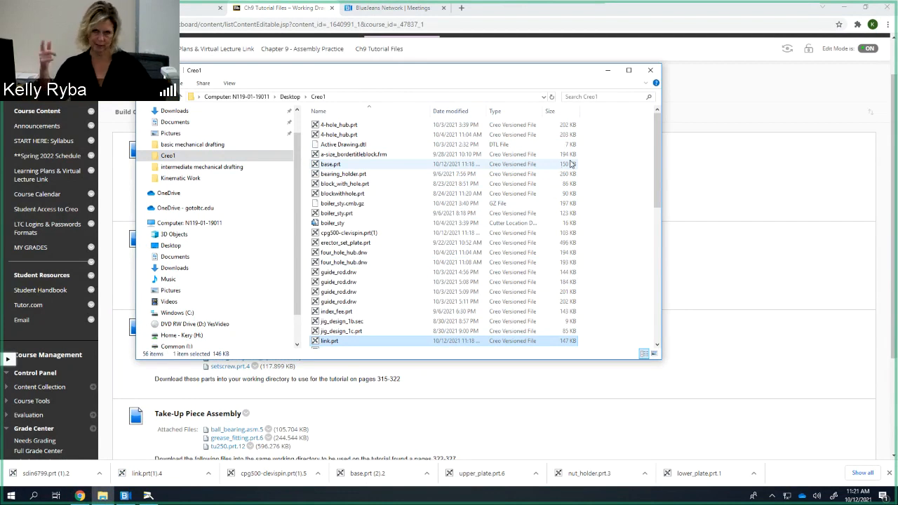
{"action": "left_click", "coordinate": [651, 71]}
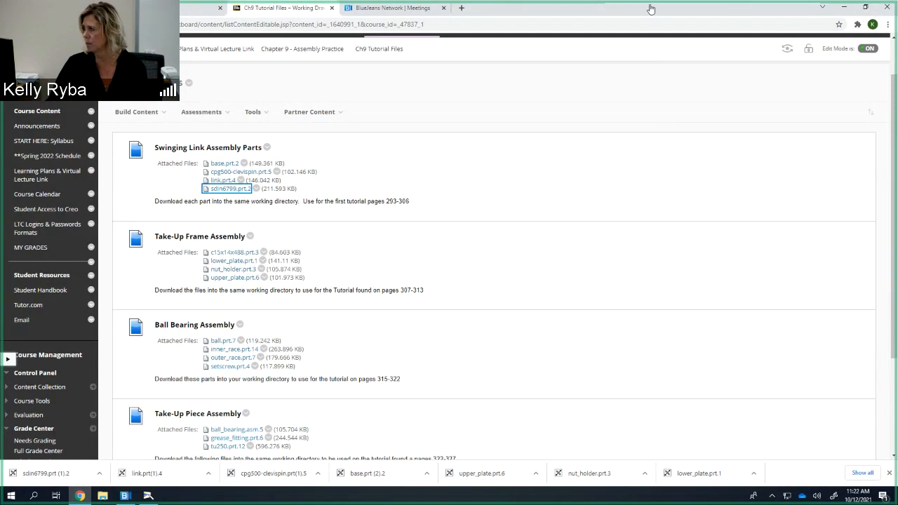
Minimize the browser, launch Creo Parametric 7.0.4.0 from the desktop's Creo 7 folder, and dismiss the introduction offer and Resource Center
{"action": "left_click", "coordinate": [846, 8]}
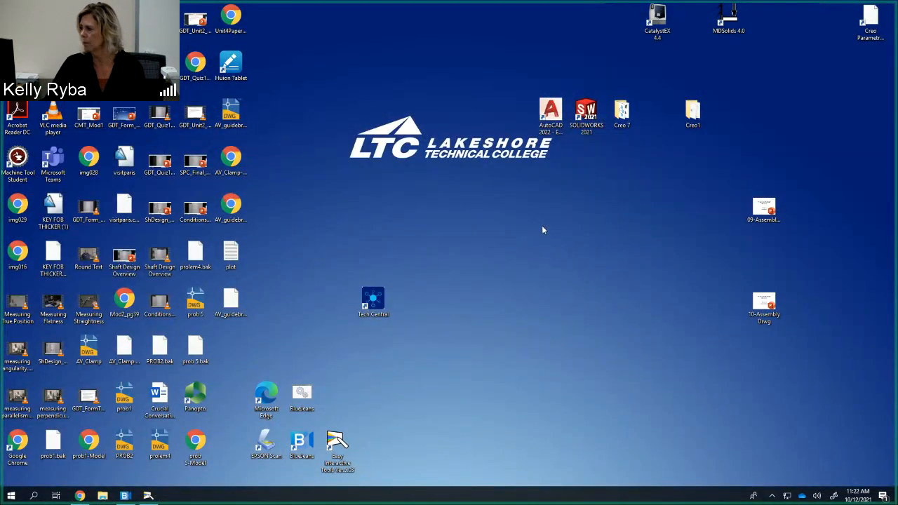
{"action": "double_click", "coordinate": [624, 114]}
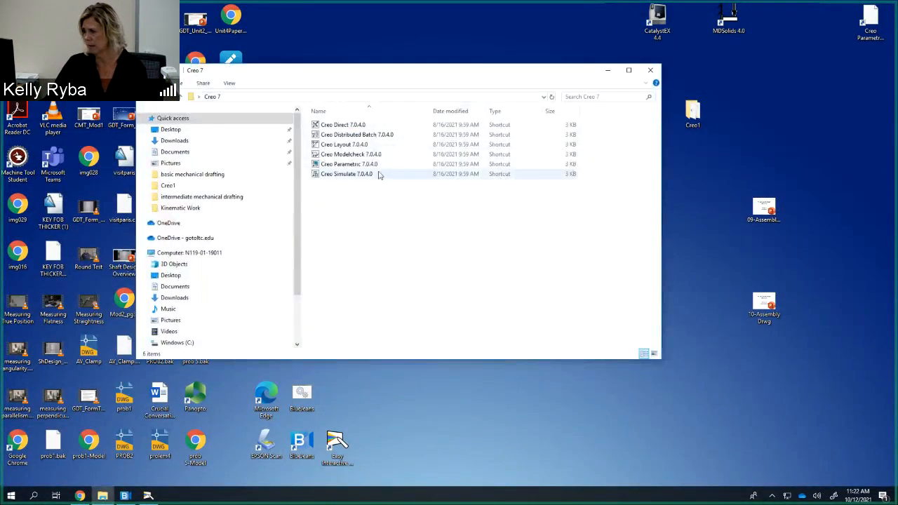
{"action": "double_click", "coordinate": [367, 165]}
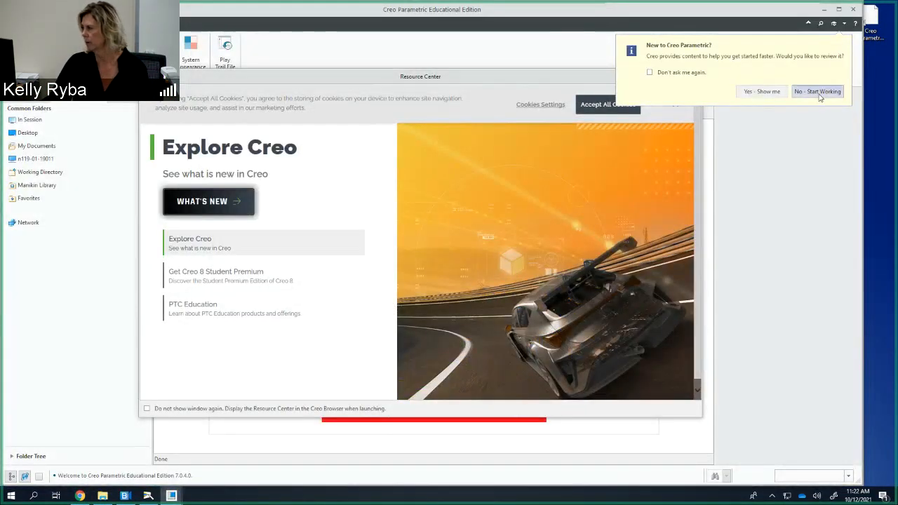
{"action": "left_click", "coordinate": [818, 92]}
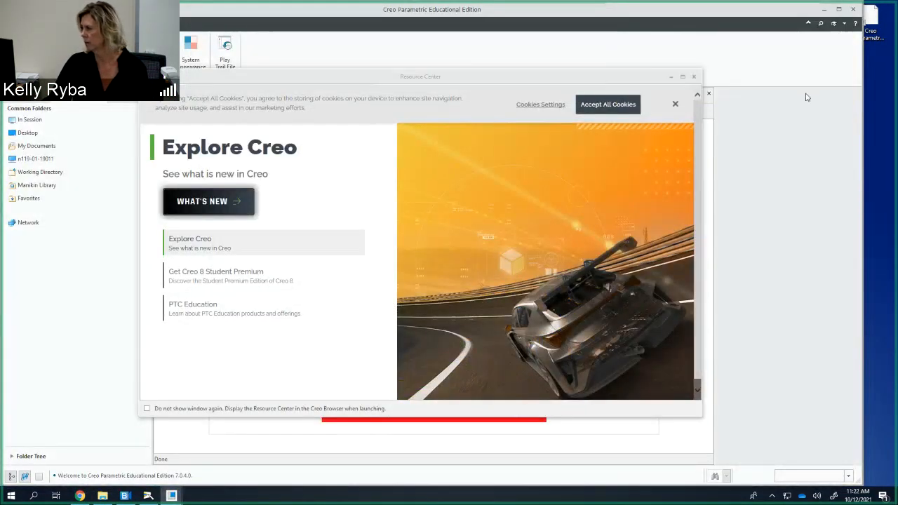
{"action": "left_click", "coordinate": [694, 76]}
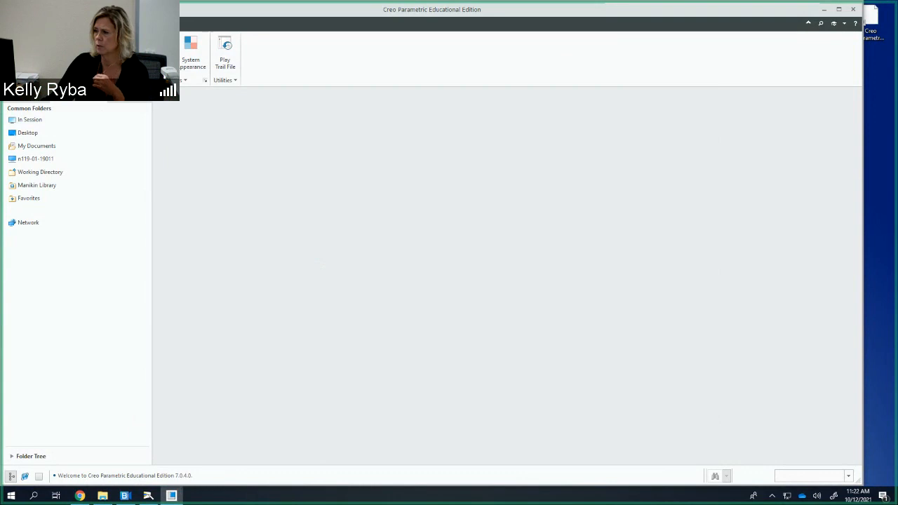
Set the working directory to the Creo1 folder inside Creo on the H: drive
{"action": "left_click", "coordinate": [91, 54]}
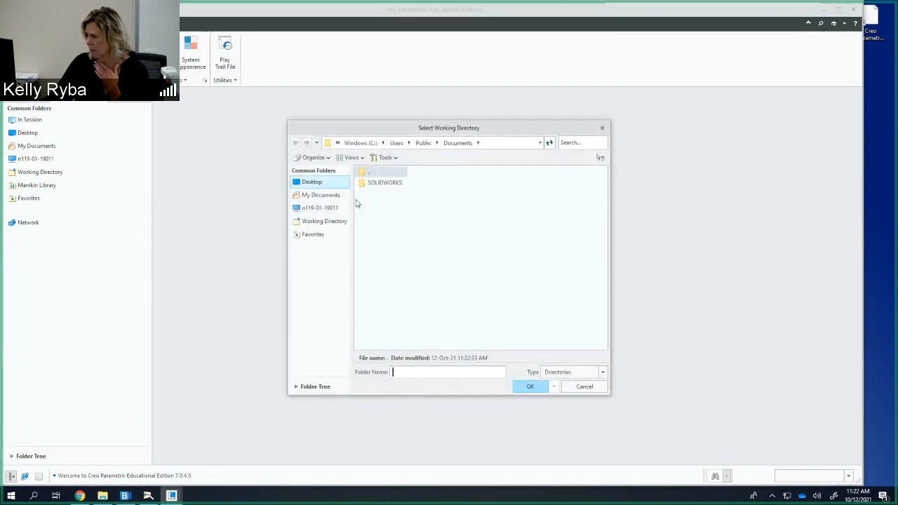
{"action": "left_click", "coordinate": [317, 208]}
{"action": "double_click", "coordinate": [395, 206]}
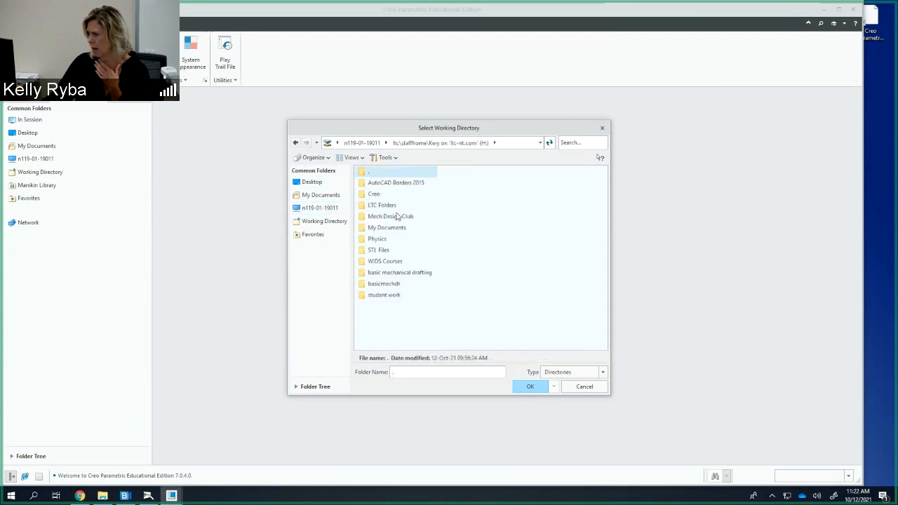
{"action": "double_click", "coordinate": [376, 194]}
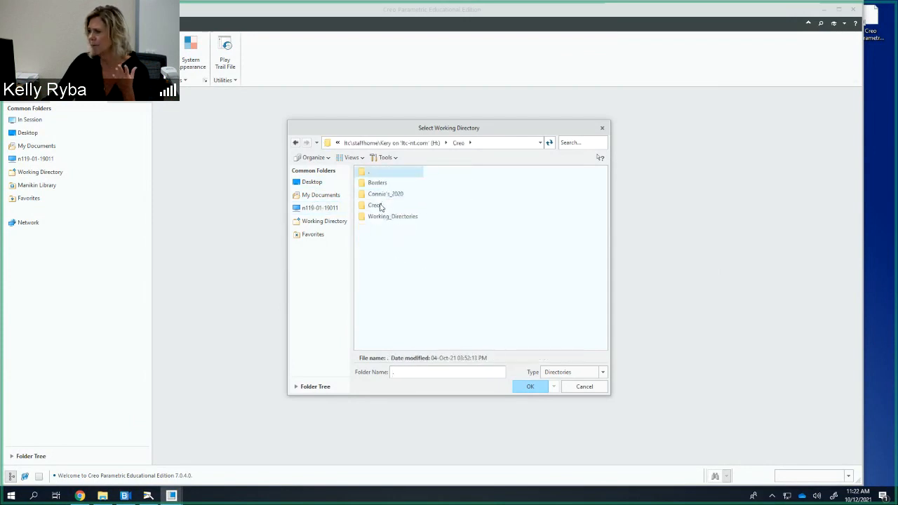
{"action": "left_click", "coordinate": [379, 205]}
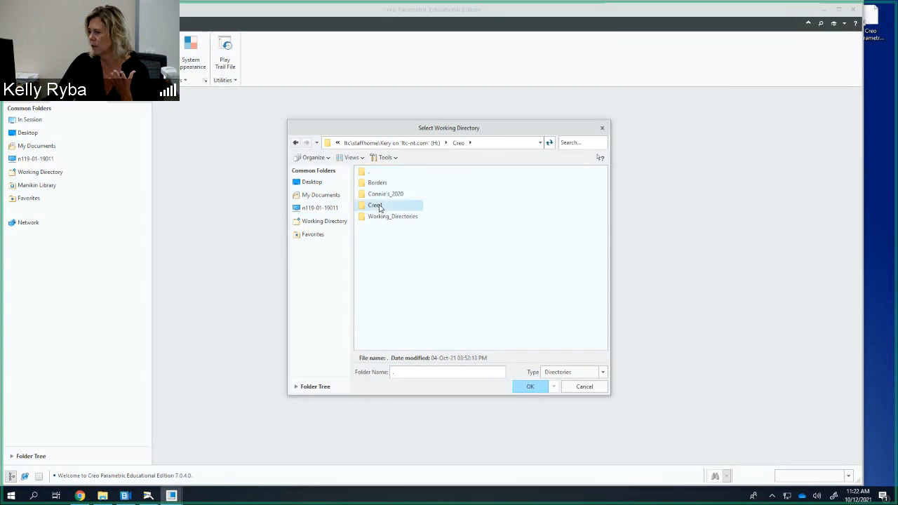
{"action": "left_click", "coordinate": [529, 387]}
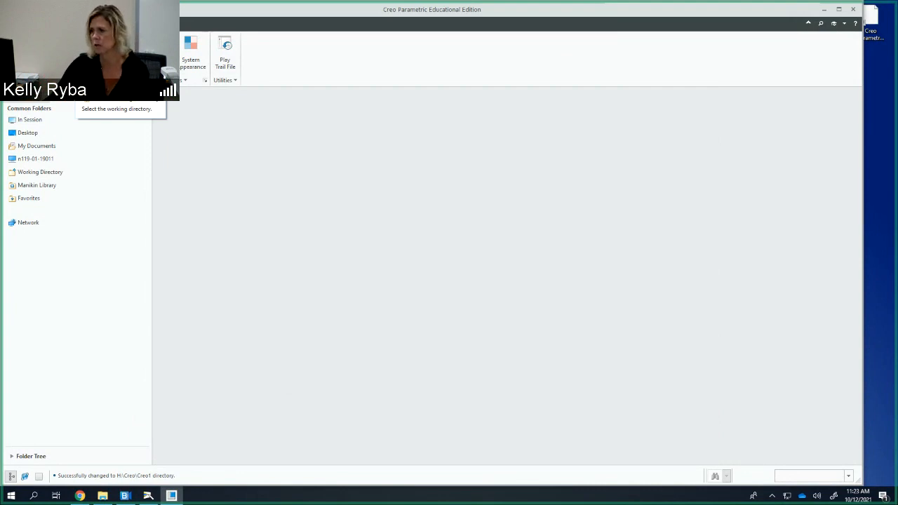
{"action": "left_click", "coordinate": [17, 57]}
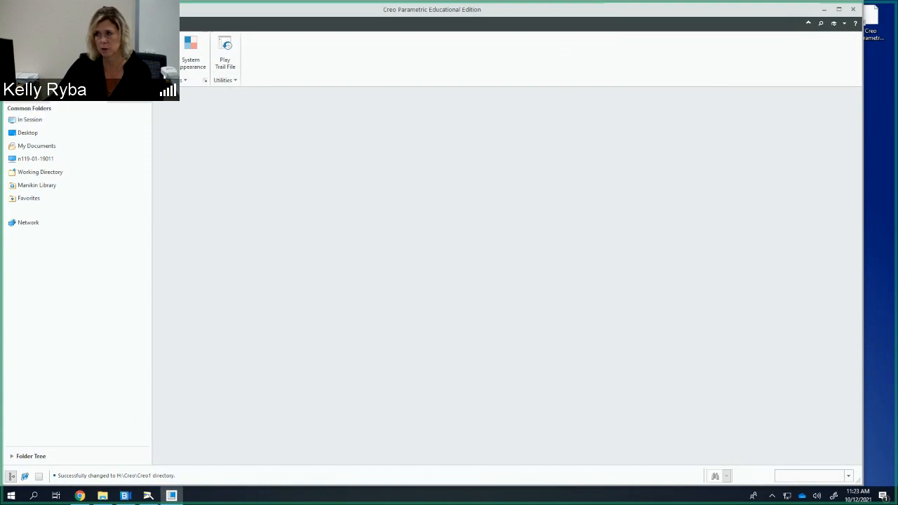
{"action": "left_click", "coordinate": [386, 212]}
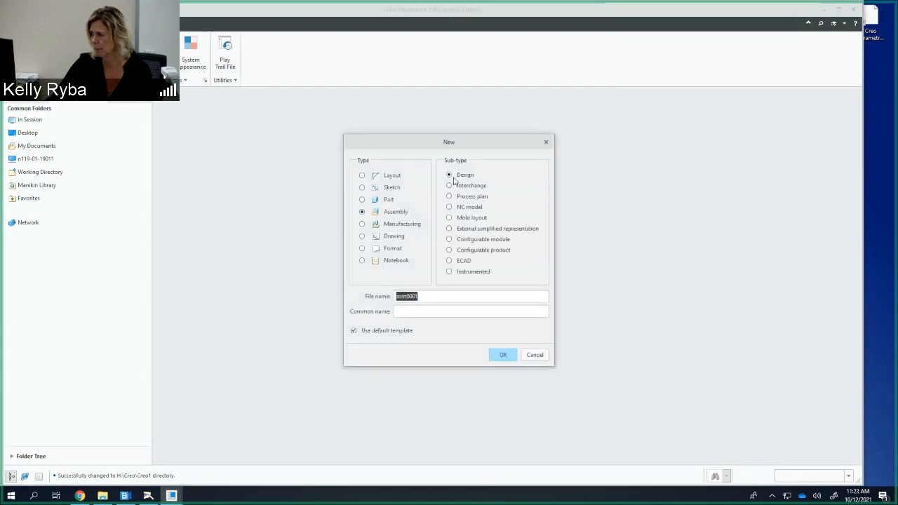
{"action": "left_click", "coordinate": [433, 296]}
{"action": "left_click", "coordinate": [381, 300]}
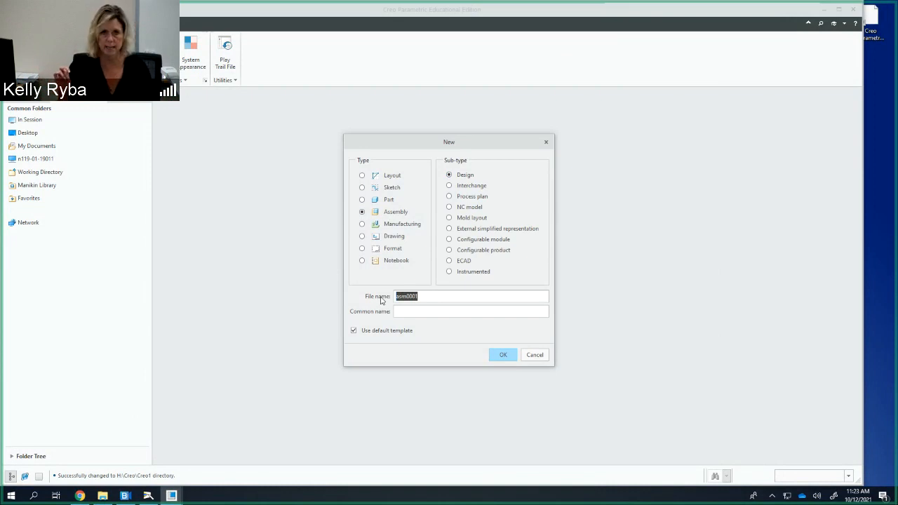
{"action": "left_click", "coordinate": [152, 496]}
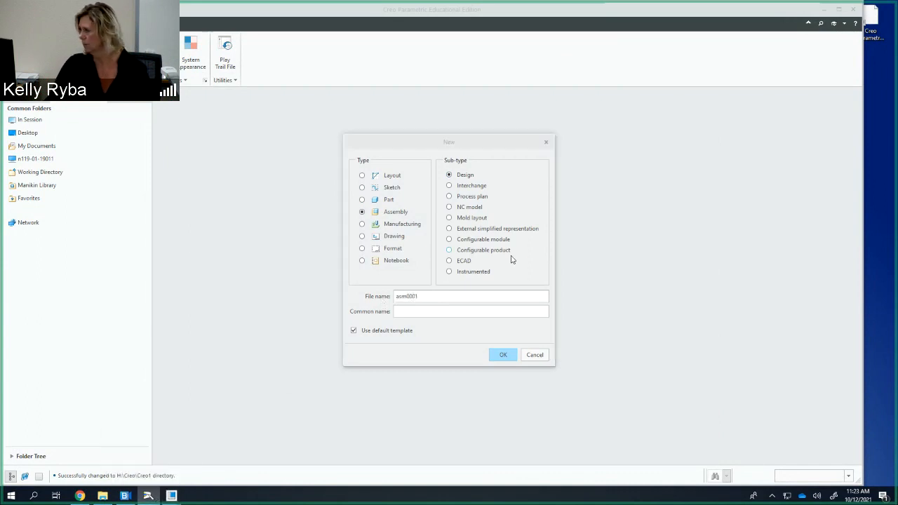
{"action": "left_click", "coordinate": [535, 355]}
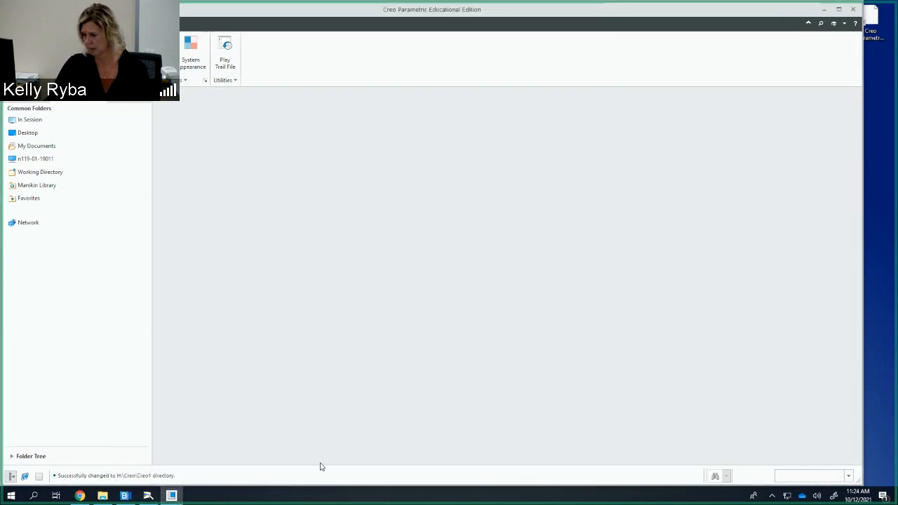
Check the textbook page in the Camera window, close it, minimize the Creo 7 folder and return to Creo Parametric
{"action": "left_click", "coordinate": [824, 9]}
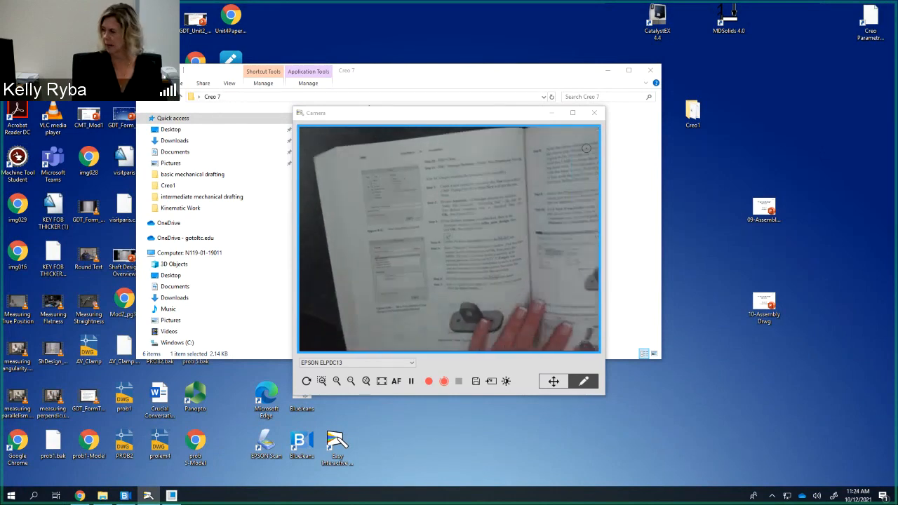
{"action": "left_click", "coordinate": [595, 113]}
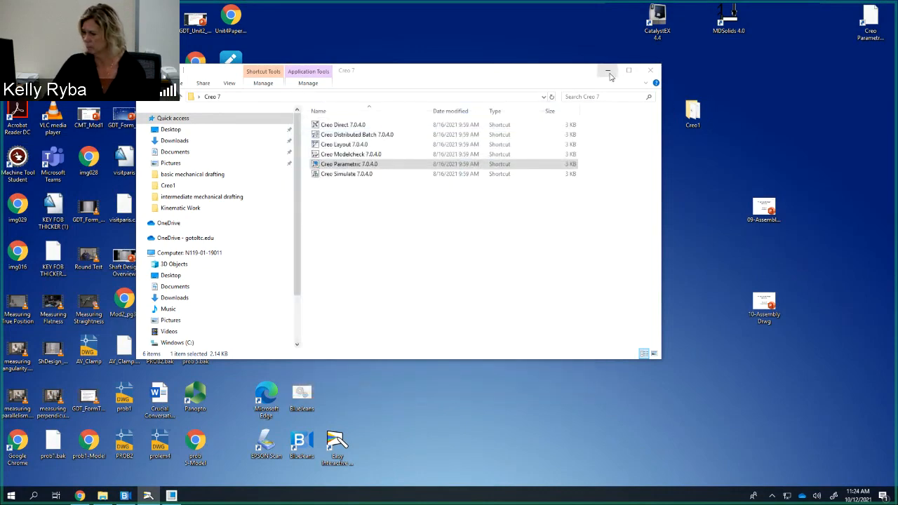
{"action": "left_click", "coordinate": [610, 73]}
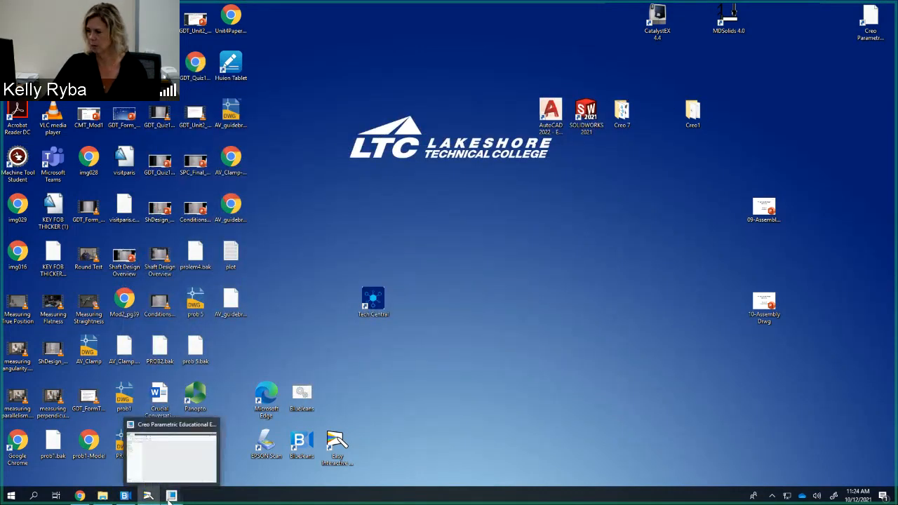
{"action": "left_click", "coordinate": [171, 496]}
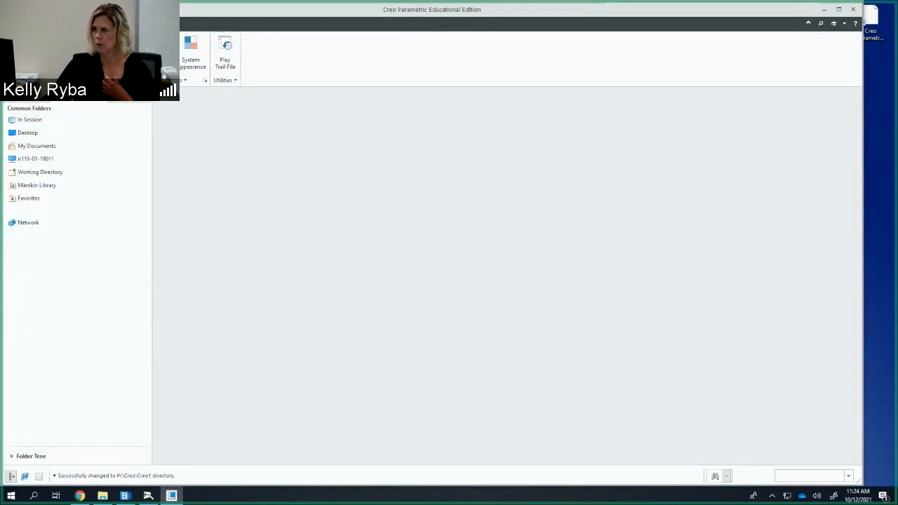
Create a new design assembly named SWINGING_LINK3 using the default template
{"action": "left_click", "coordinate": [18, 70]}
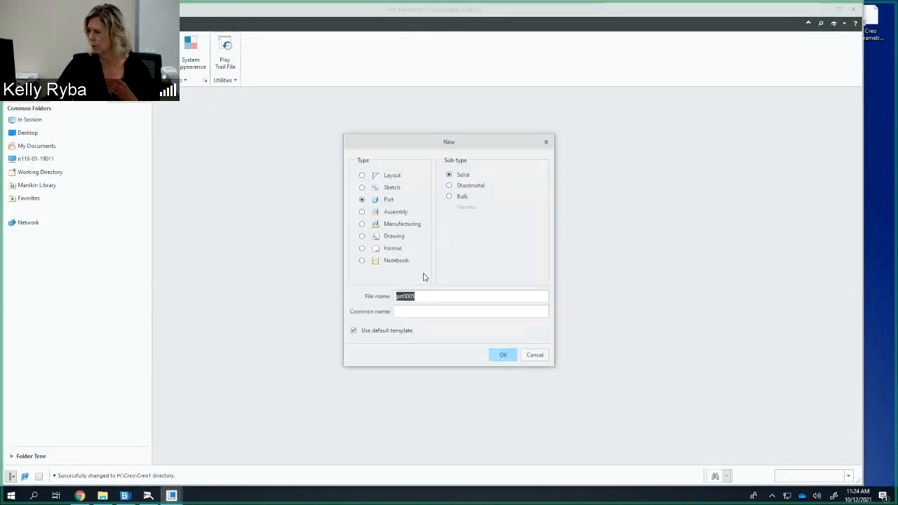
{"action": "left_click", "coordinate": [394, 212]}
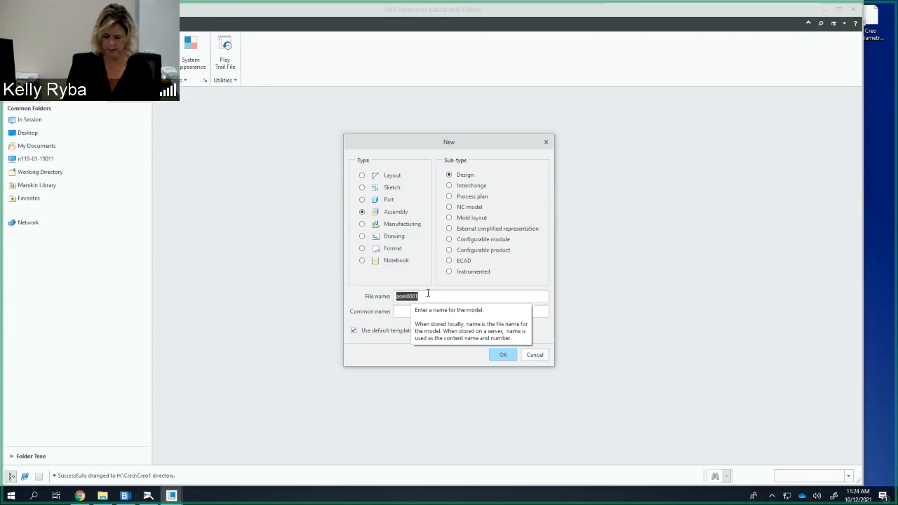
{"action": "type", "text": "SWIN"}
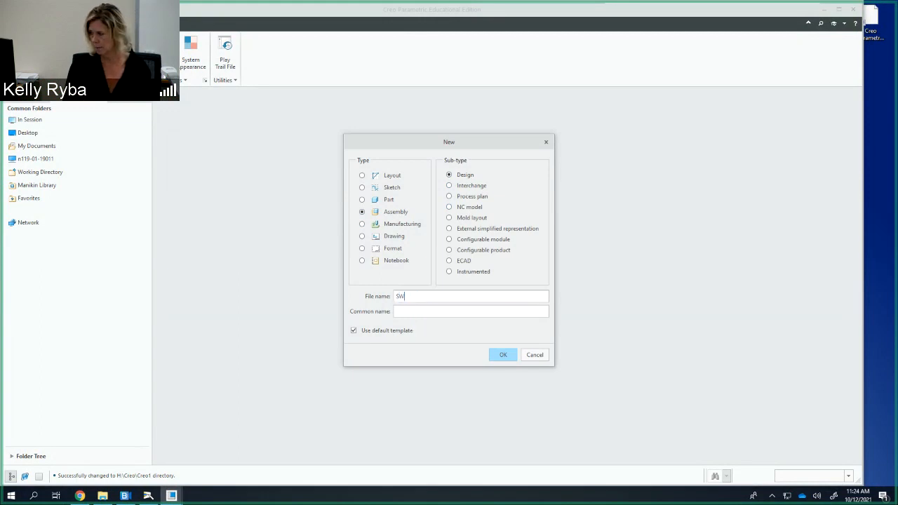
{"action": "type", "text": "GI"}
{"action": "key", "text": "BackSpace"}
{"action": "key", "text": "BackSpace"}
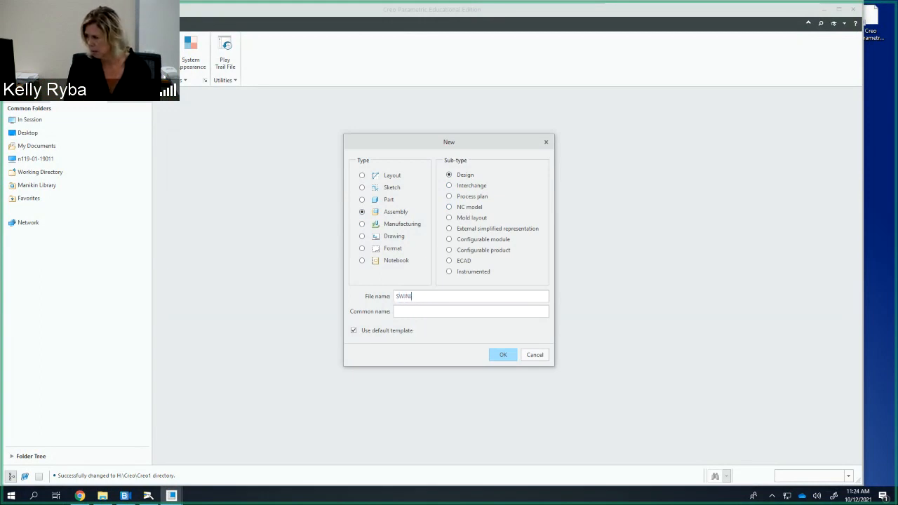
{"action": "type", "text": "GING_LINK3"}
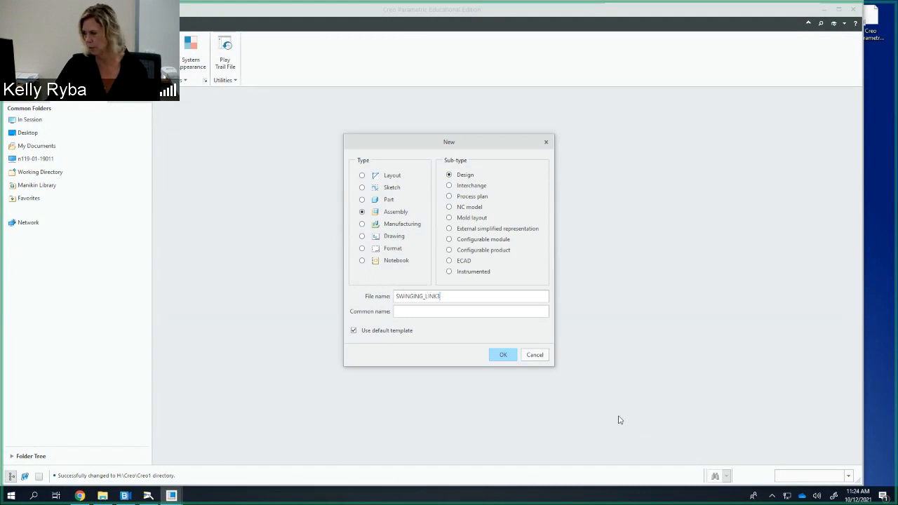
{"action": "left_click", "coordinate": [507, 357]}
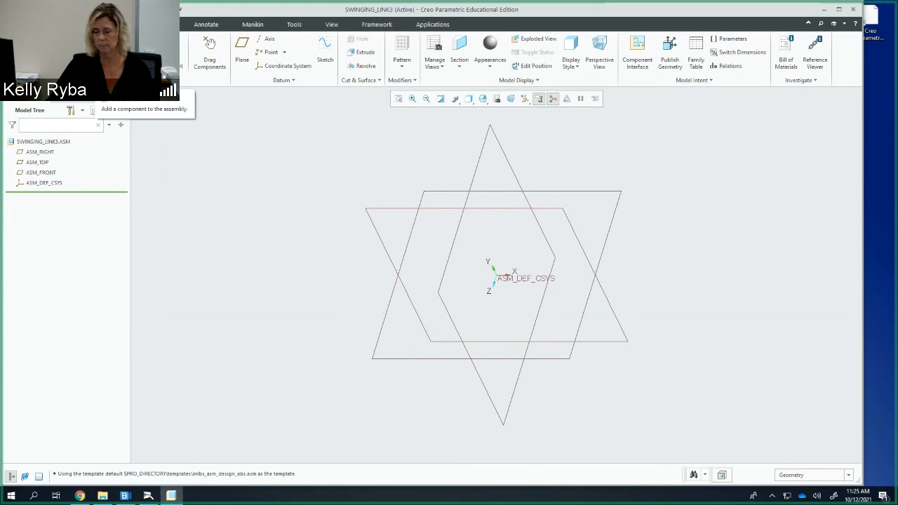
Insert base.prt from the Creo1 working directory as the first component of the assembly
{"action": "left_click", "coordinate": [105, 60]}
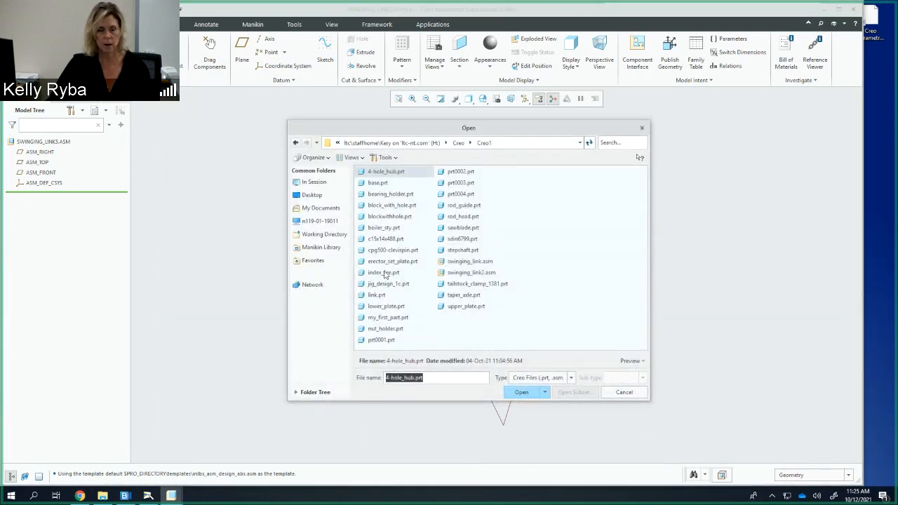
{"action": "left_click", "coordinate": [381, 183]}
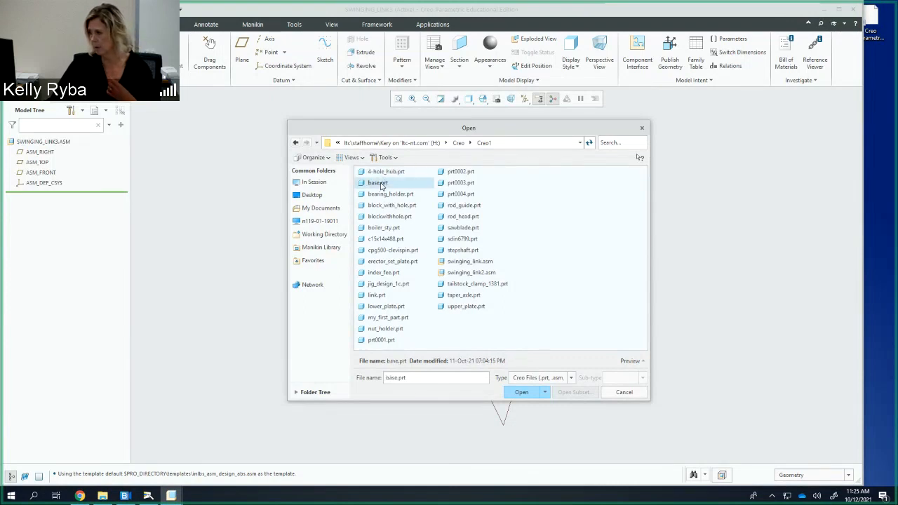
{"action": "left_click", "coordinate": [519, 392]}
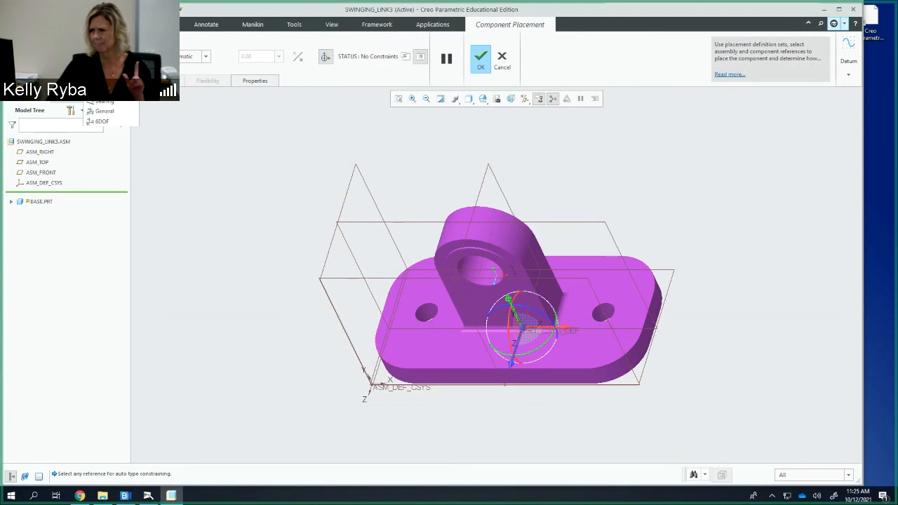
Fix the base at its current position with the Fix constraint and accept its placement
{"action": "left_click", "coordinate": [206, 56]}
{"action": "left_click", "coordinate": [206, 56]}
{"action": "left_click", "coordinate": [205, 56]}
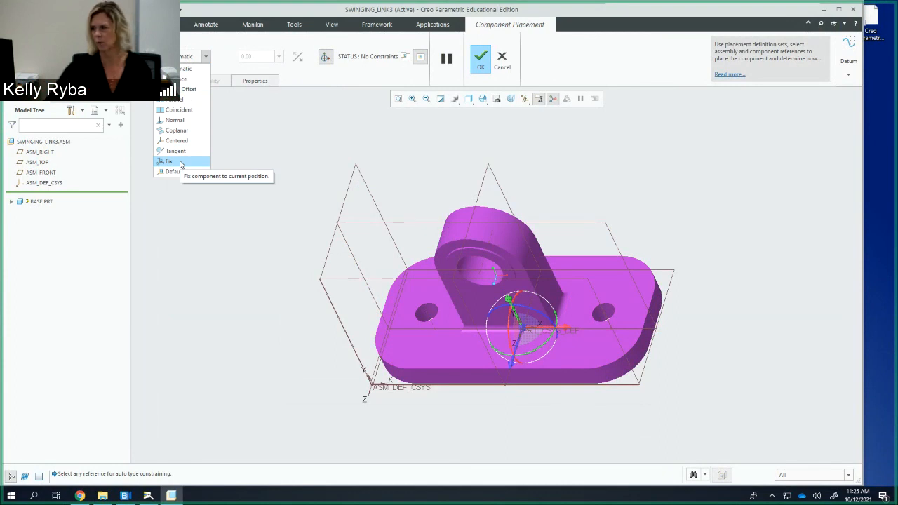
{"action": "left_click", "coordinate": [180, 163]}
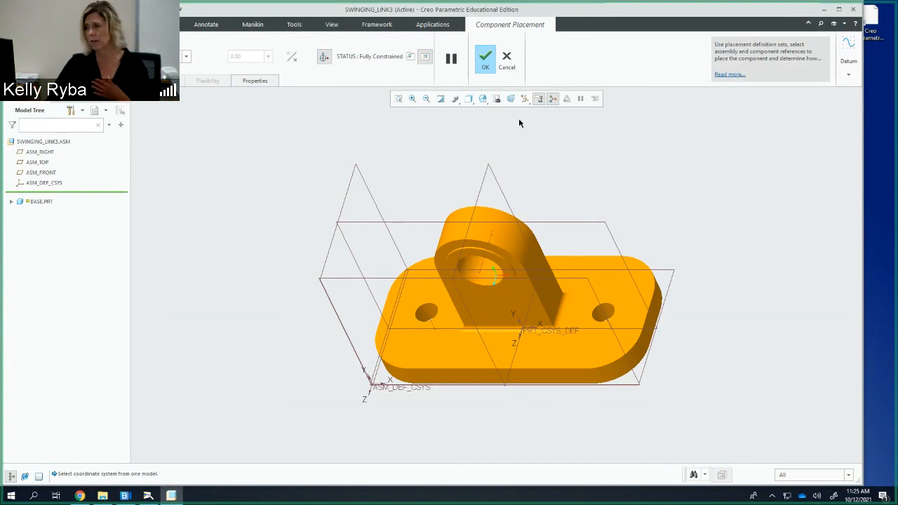
{"action": "left_click", "coordinate": [485, 60]}
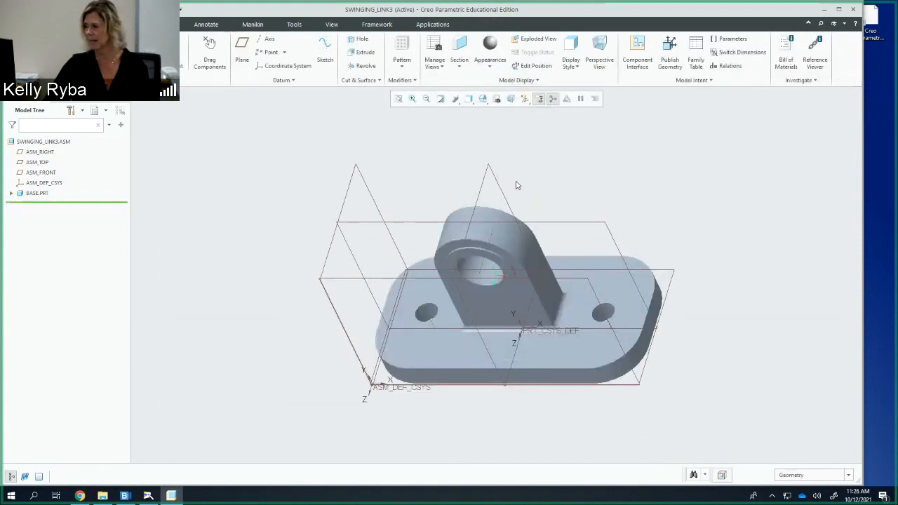
{"action": "middle_click_drag", "start_coordinate": [515, 185], "coordinate": [529, 154]}
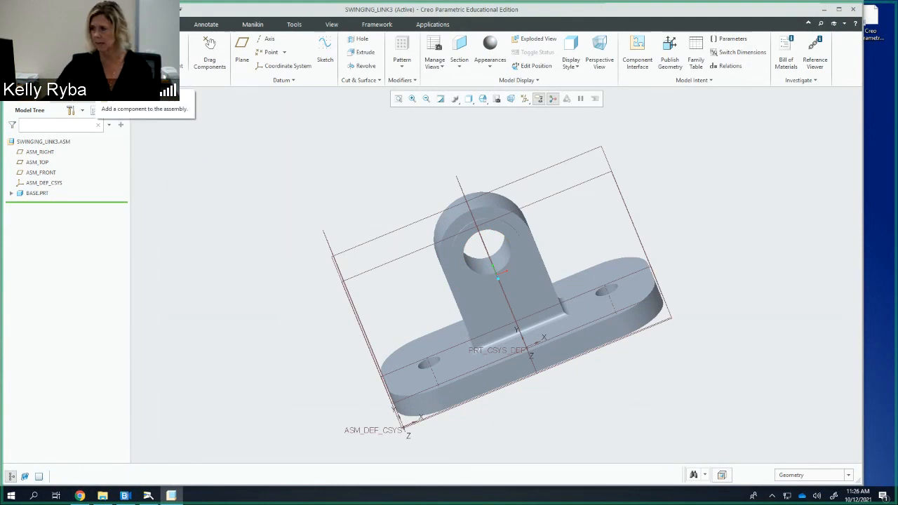
{"action": "left_click", "coordinate": [163, 53]}
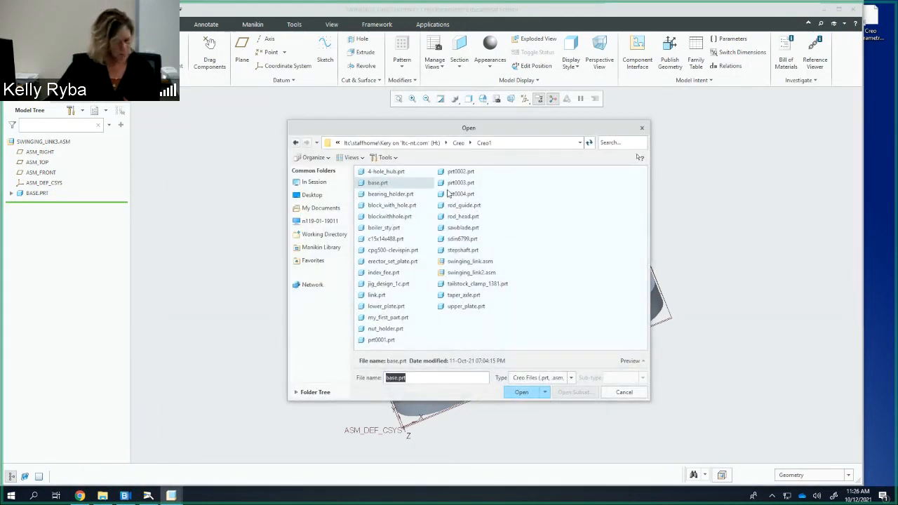
{"action": "left_click", "coordinate": [401, 251]}
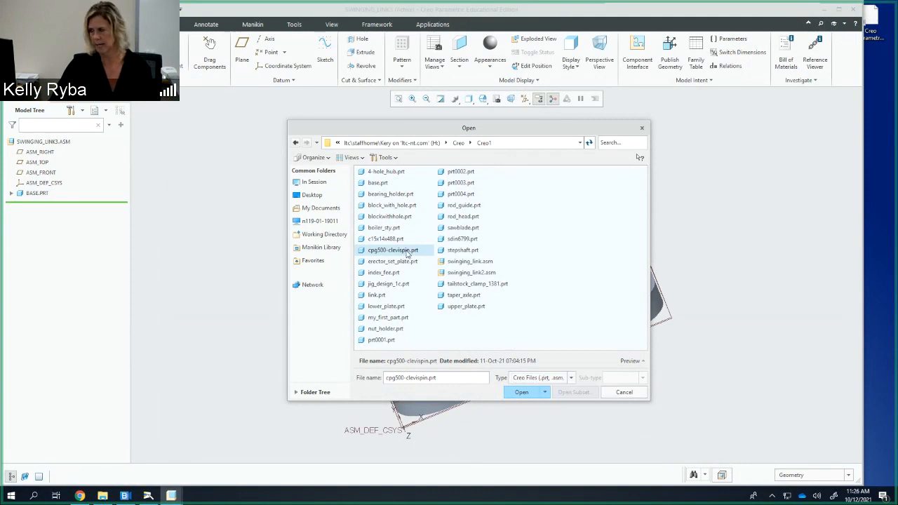
{"action": "left_click", "coordinate": [535, 391]}
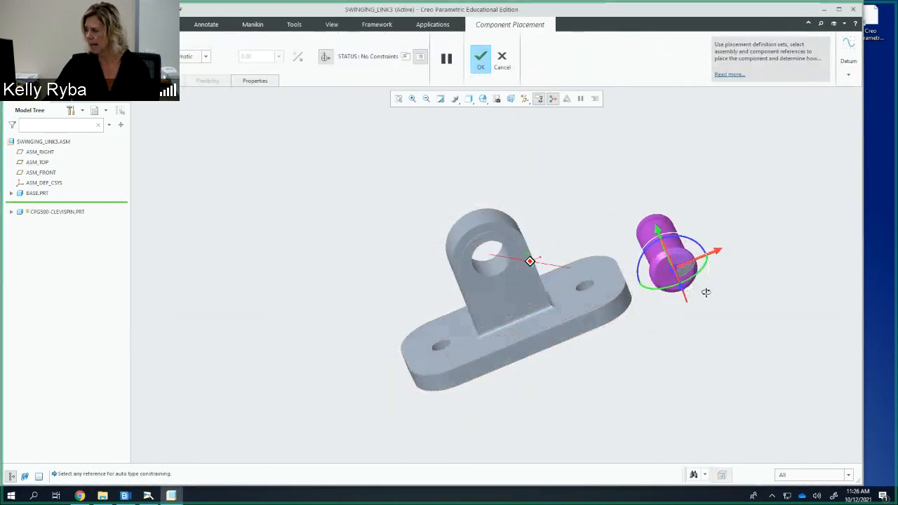
{"action": "middle_click_drag", "start_coordinate": [705, 292], "coordinate": [742, 276]}
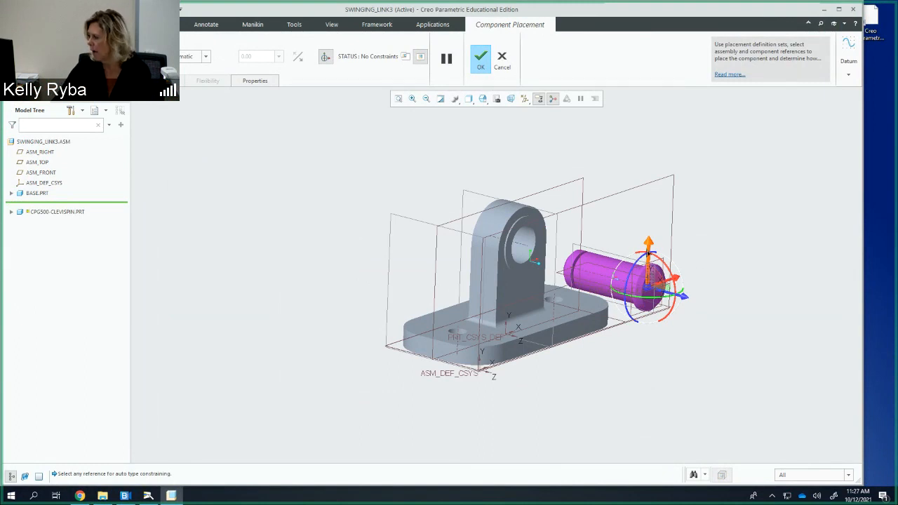
{"action": "left_click_drag", "start_coordinate": [661, 266], "coordinate": [638, 265]}
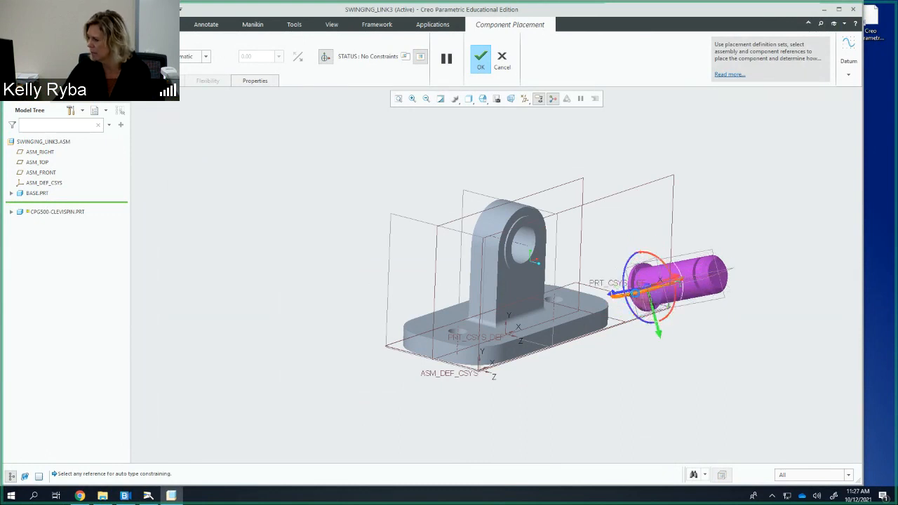
{"action": "left_click", "coordinate": [481, 60]}
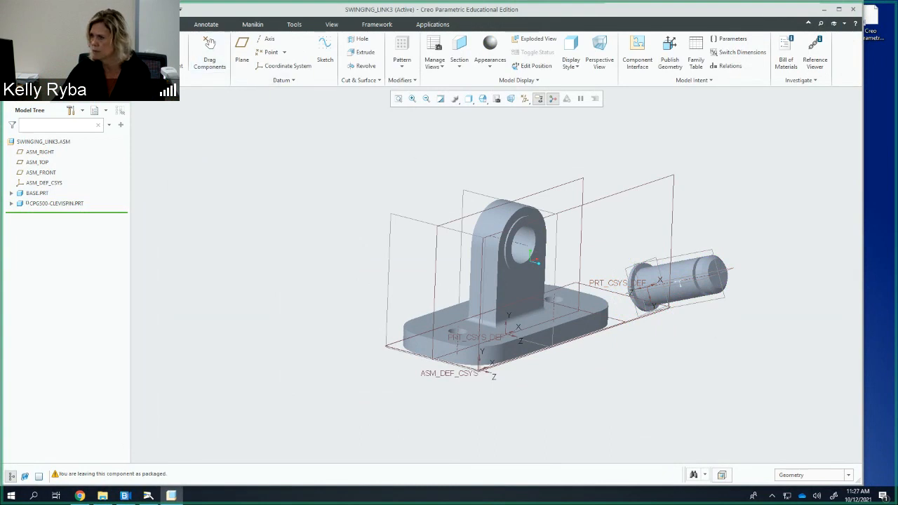
{"action": "key", "text": "ctrl+z"}
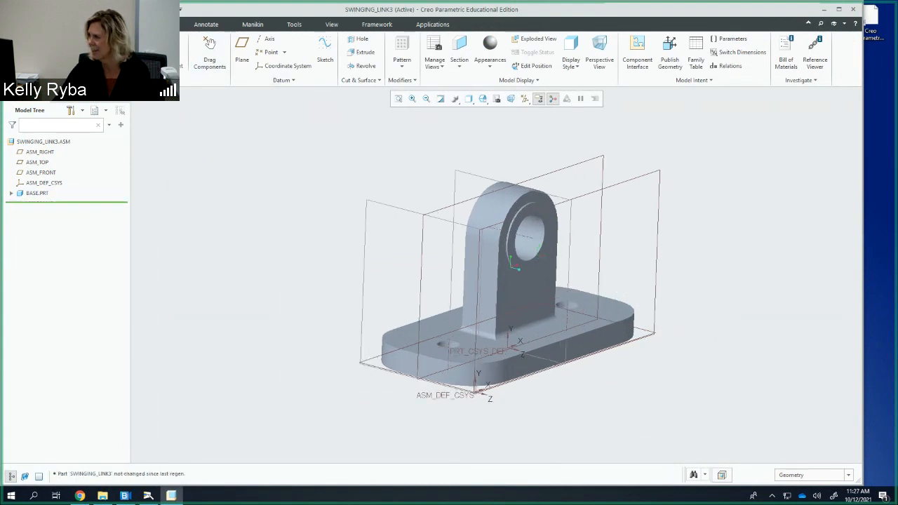
Insert cpg500-clevispin.prt from the Creo1 folder as the second component of the assembly
{"action": "key", "text": "ctrl+o"}
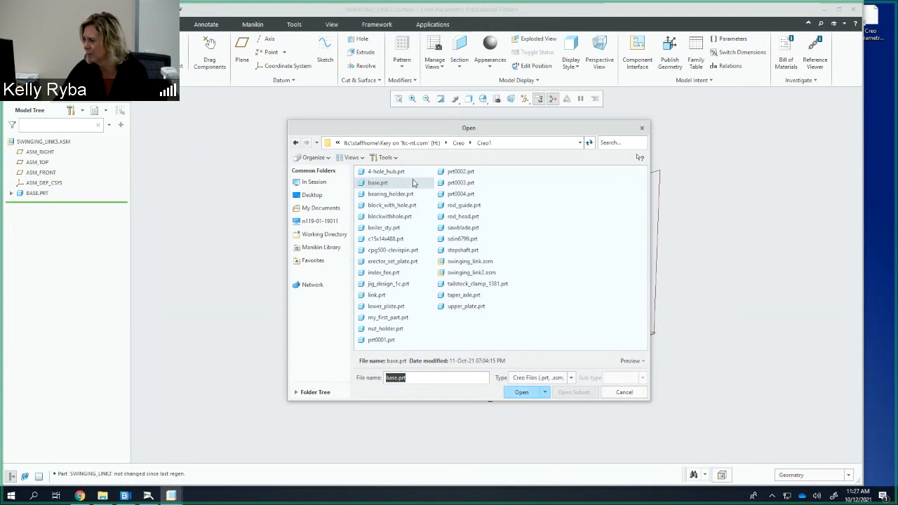
{"action": "left_click", "coordinate": [394, 251]}
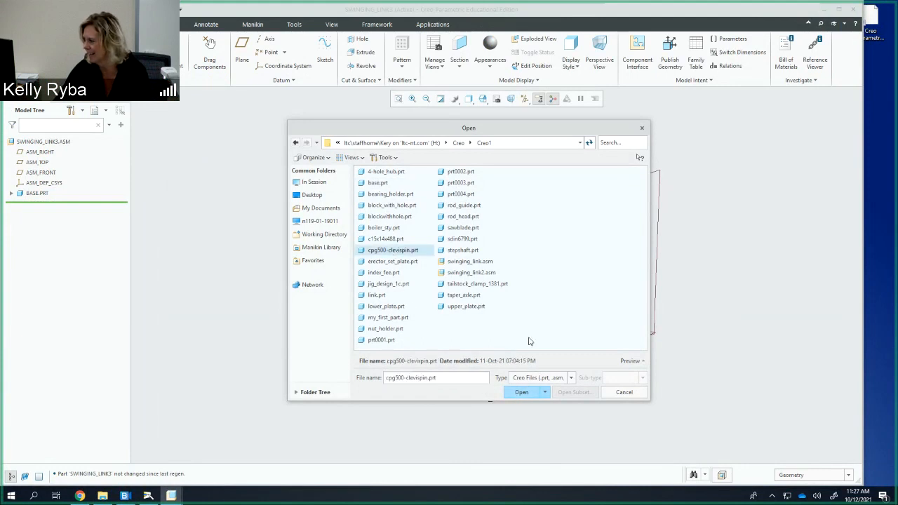
{"action": "left_click", "coordinate": [522, 393]}
Rotate and move the clevis pin beside the base's upright lug so that its shank end points toward the lug
{"action": "left_click_drag", "start_coordinate": [641, 302], "coordinate": [660, 248]}
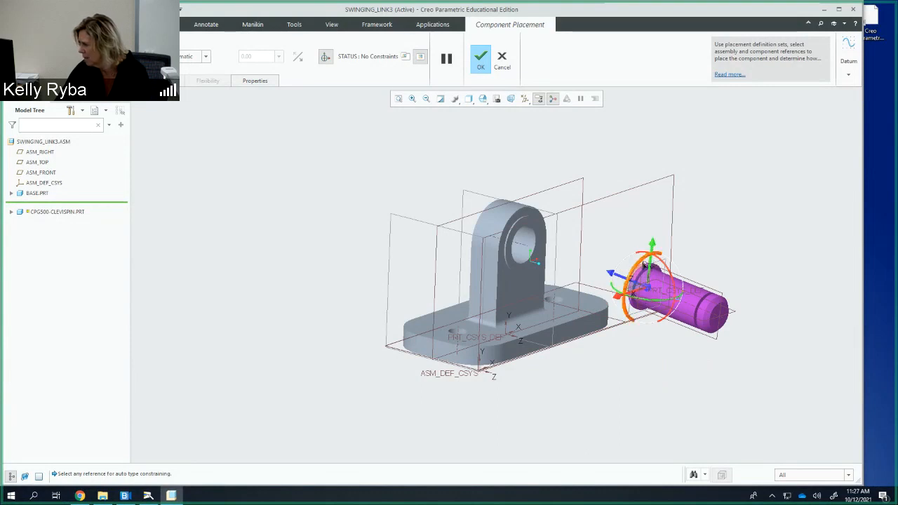
{"action": "mouse_move", "coordinate": [644, 263]}
{"action": "left_mouse_down"}
{"action": "mouse_move", "coordinate": [661, 300]}
{"action": "mouse_move", "coordinate": [634, 295]}
{"action": "mouse_move", "coordinate": [645, 256]}
{"action": "mouse_move", "coordinate": [620, 273]}
{"action": "mouse_move", "coordinate": [640, 254]}
{"action": "left_mouse_up"}
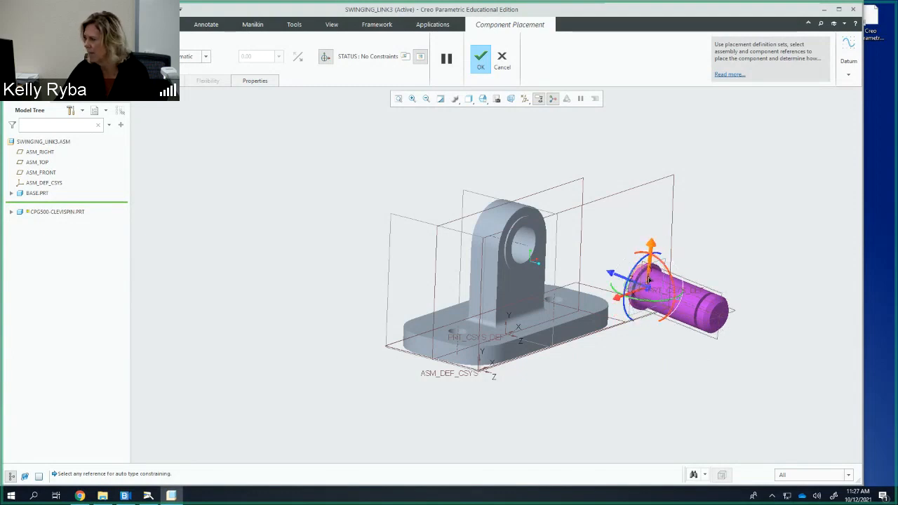
{"action": "mouse_move", "coordinate": [648, 273]}
{"action": "left_mouse_down"}
{"action": "mouse_move", "coordinate": [653, 258]}
{"action": "mouse_move", "coordinate": [615, 281]}
{"action": "mouse_move", "coordinate": [549, 289]}
{"action": "mouse_move", "coordinate": [638, 270]}
{"action": "left_mouse_up"}
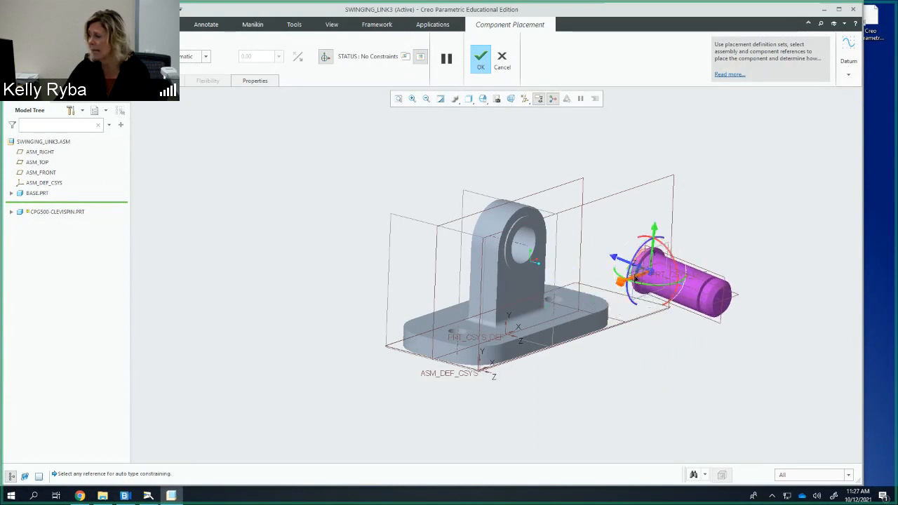
{"action": "left_click_drag", "start_coordinate": [635, 277], "coordinate": [605, 245]}
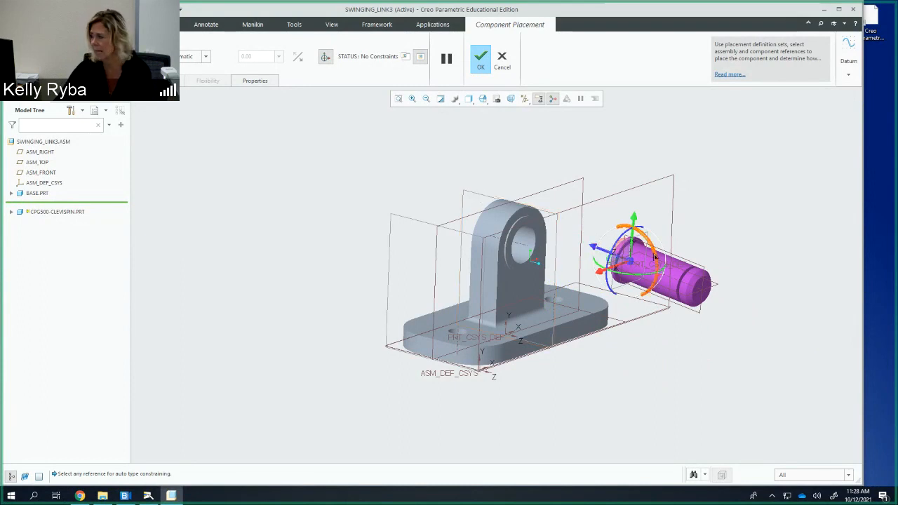
{"action": "mouse_move", "coordinate": [653, 241]}
{"action": "left_mouse_down"}
{"action": "mouse_move", "coordinate": [635, 260]}
{"action": "mouse_move", "coordinate": [659, 257]}
{"action": "mouse_move", "coordinate": [634, 226]}
{"action": "mouse_move", "coordinate": [634, 260]}
{"action": "mouse_move", "coordinate": [634, 186]}
{"action": "mouse_move", "coordinate": [635, 239]}
{"action": "left_mouse_up"}
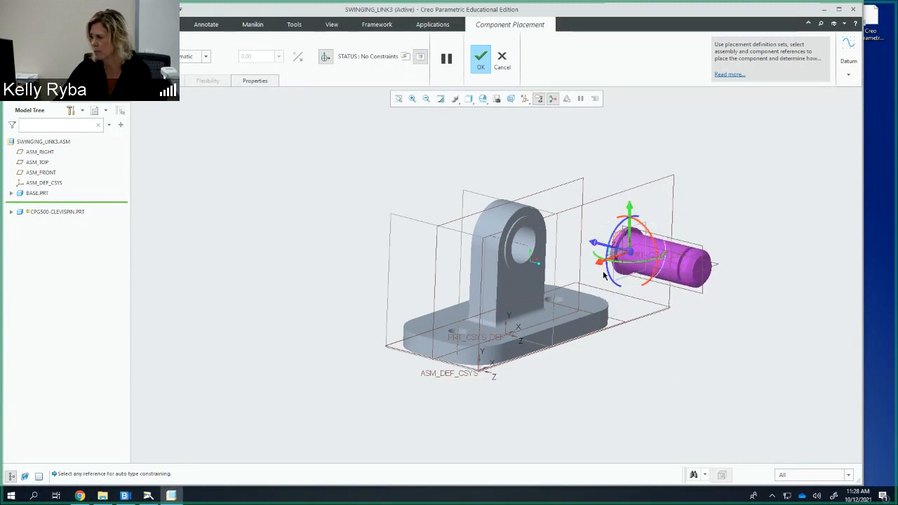
{"action": "middle_click_drag", "start_coordinate": [603, 275], "coordinate": [617, 287]}
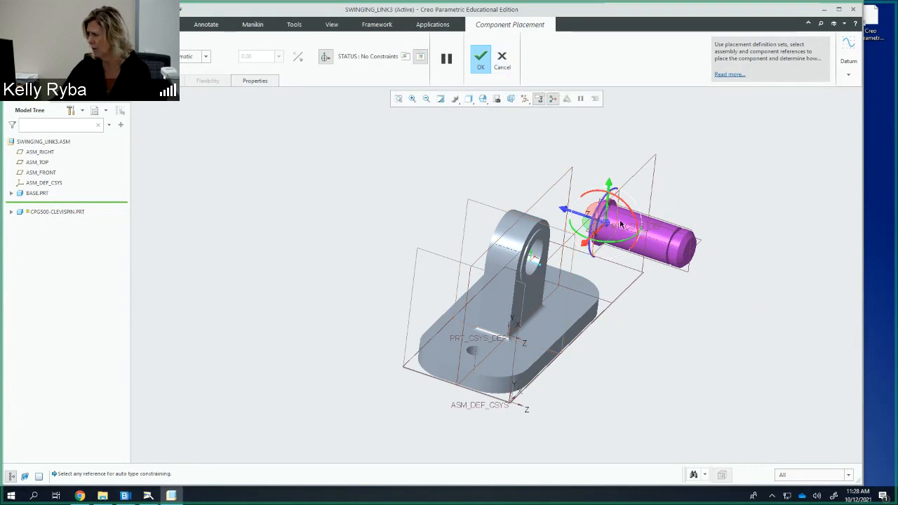
{"action": "left_click_drag", "start_coordinate": [595, 220], "coordinate": [345, 240]}
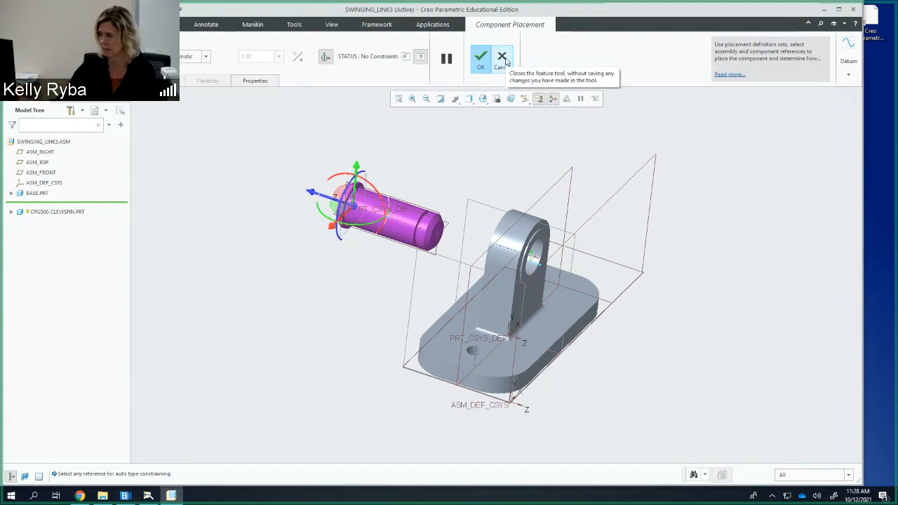
Add a Coincident constraint between the clevis pin's cylindrical shank surface and the hole surface in the base's upright lug
{"action": "middle_click_drag", "start_coordinate": [437, 202], "coordinate": [457, 194]}
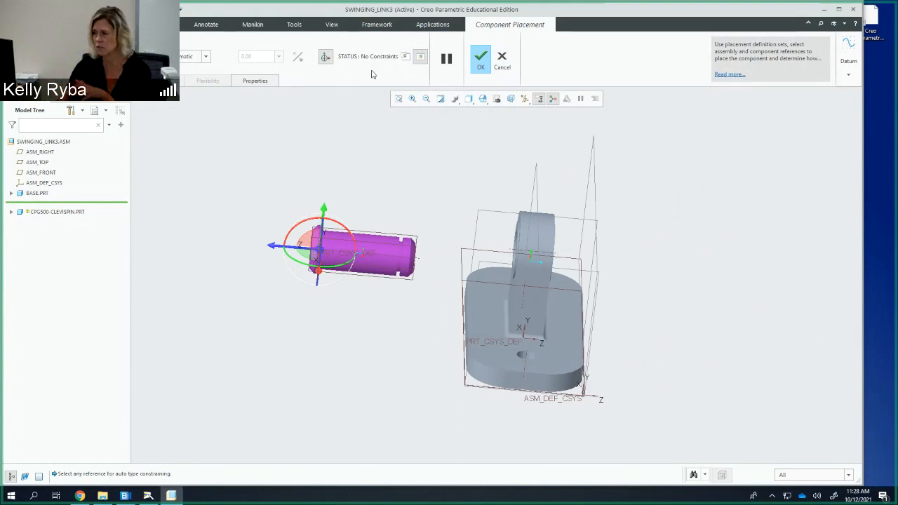
{"action": "left_click", "coordinate": [160, 81]}
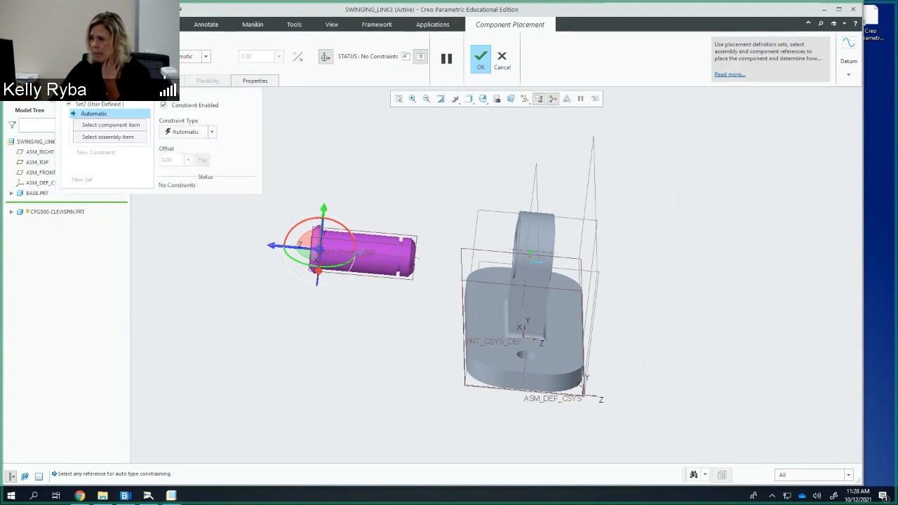
{"action": "left_click", "coordinate": [212, 134]}
{"action": "left_click", "coordinate": [213, 134]}
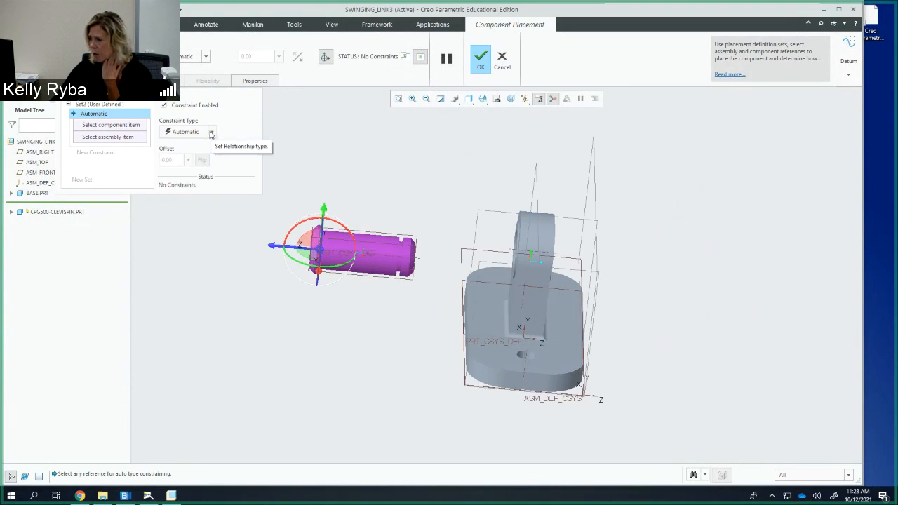
{"action": "left_click", "coordinate": [211, 133]}
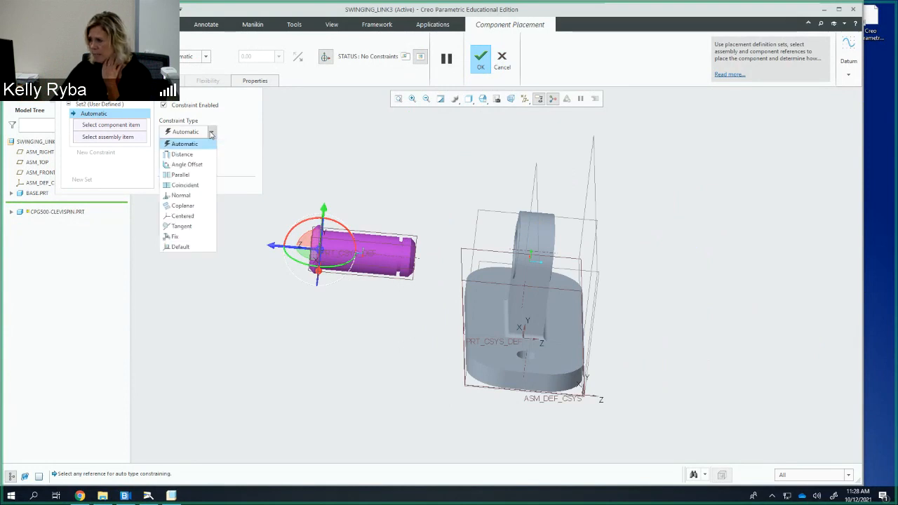
{"action": "left_click", "coordinate": [192, 186]}
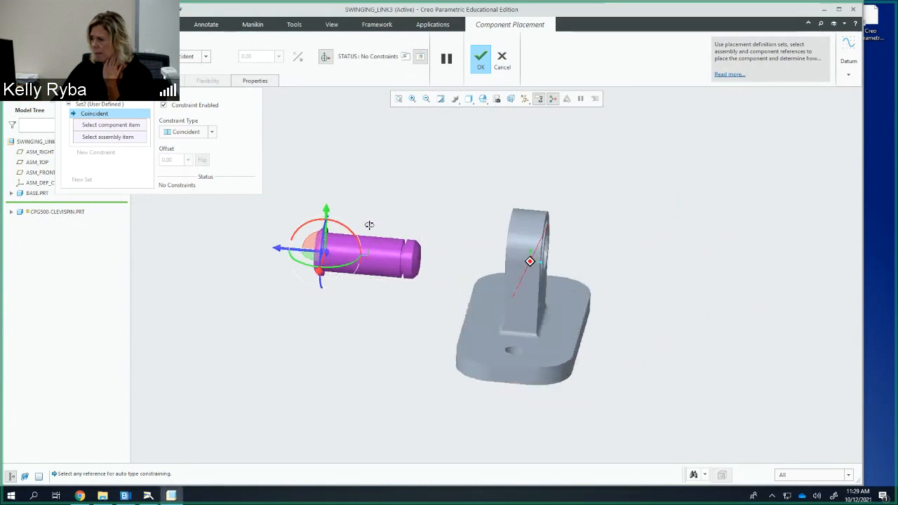
{"action": "mouse_move", "coordinate": [369, 225]}
{"action": "middle_mouse_down"}
{"action": "mouse_move", "coordinate": [357, 210]}
{"action": "mouse_move", "coordinate": [363, 224]}
{"action": "middle_mouse_up"}
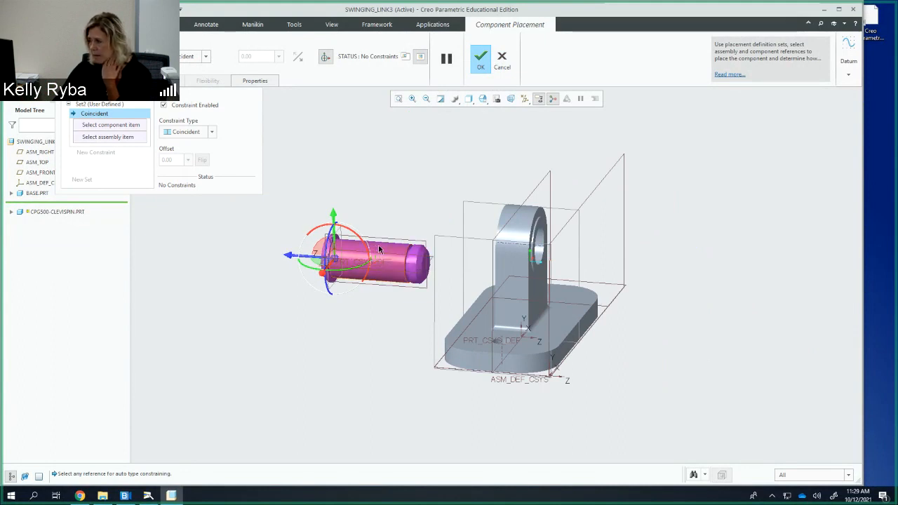
{"action": "left_click", "coordinate": [378, 249]}
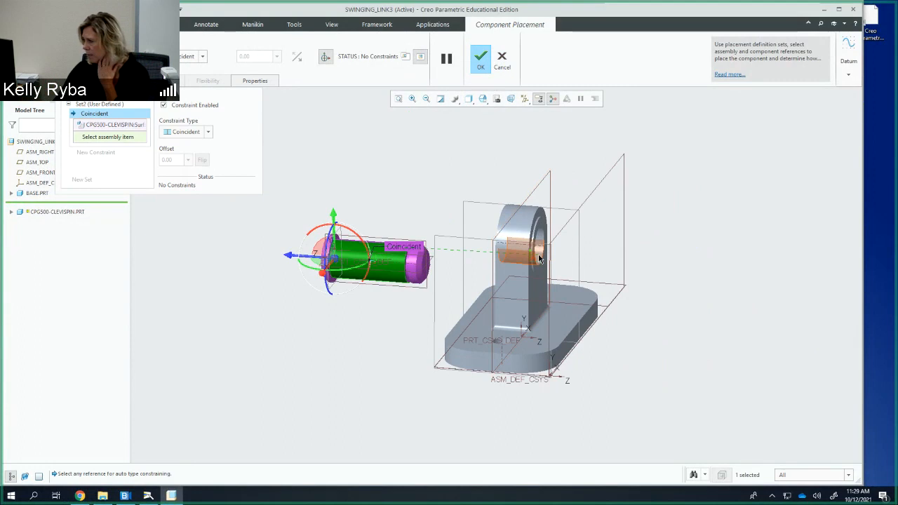
{"action": "left_click", "coordinate": [538, 253]}
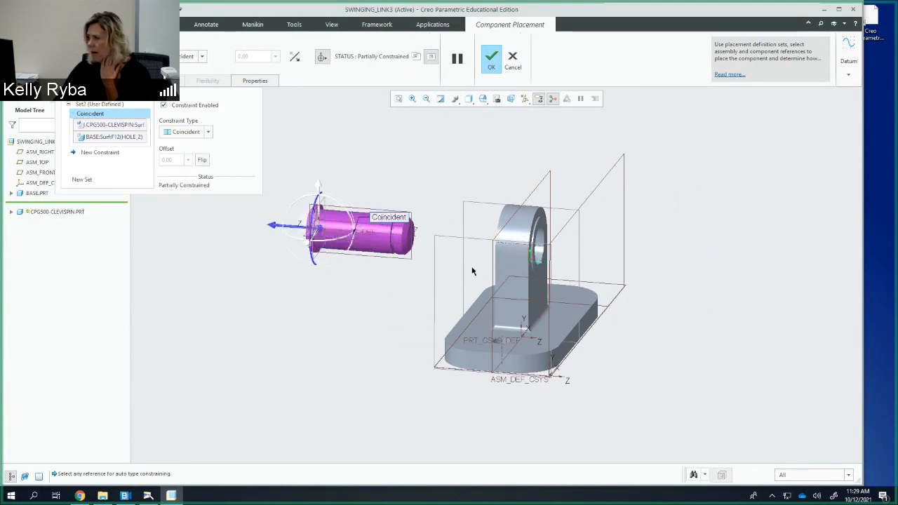
Add a second placement constraint between the underside of the clevis pin's head and the ring-shaped boss face on the base's lug
{"action": "middle_click_drag", "start_coordinate": [527, 250], "coordinate": [567, 252]}
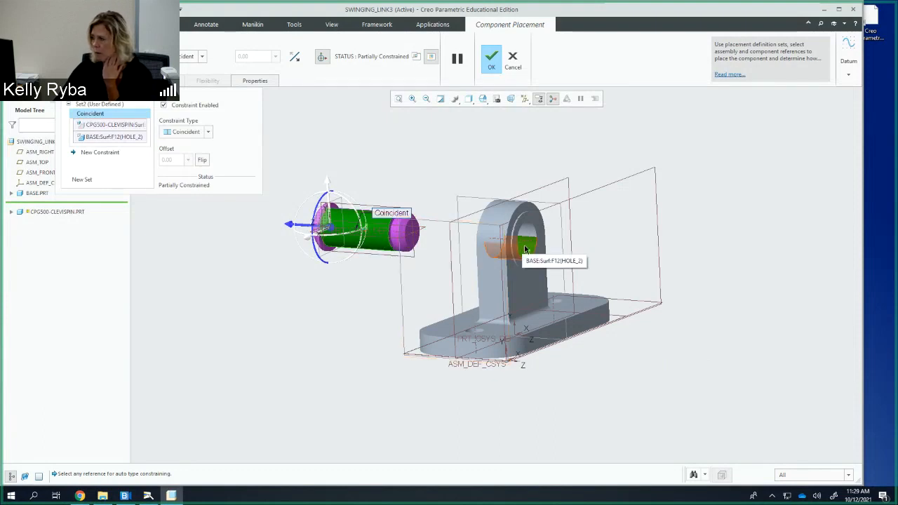
{"action": "mouse_move", "coordinate": [457, 255]}
{"action": "middle_mouse_down"}
{"action": "mouse_move", "coordinate": [477, 248]}
{"action": "mouse_move", "coordinate": [561, 260]}
{"action": "mouse_move", "coordinate": [463, 241]}
{"action": "mouse_move", "coordinate": [465, 248]}
{"action": "middle_mouse_up"}
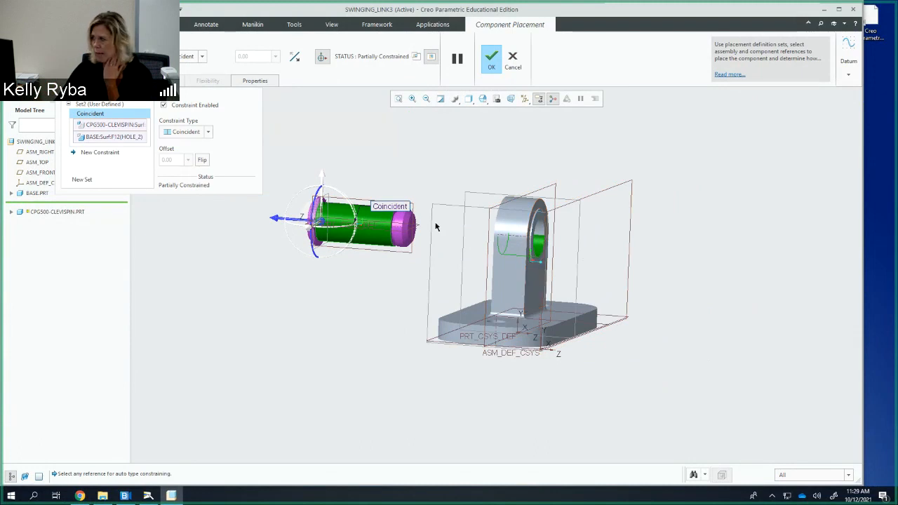
{"action": "middle_click_drag", "start_coordinate": [375, 187], "coordinate": [353, 185]}
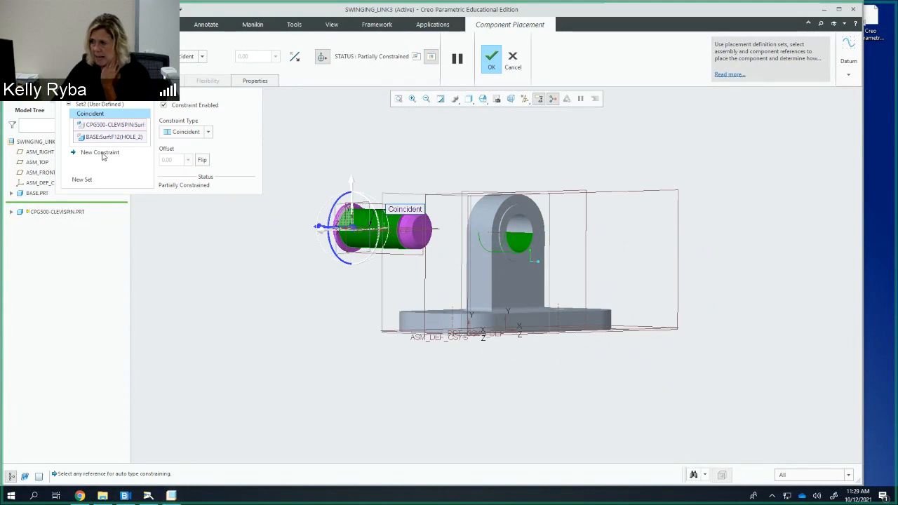
{"action": "left_click", "coordinate": [101, 153]}
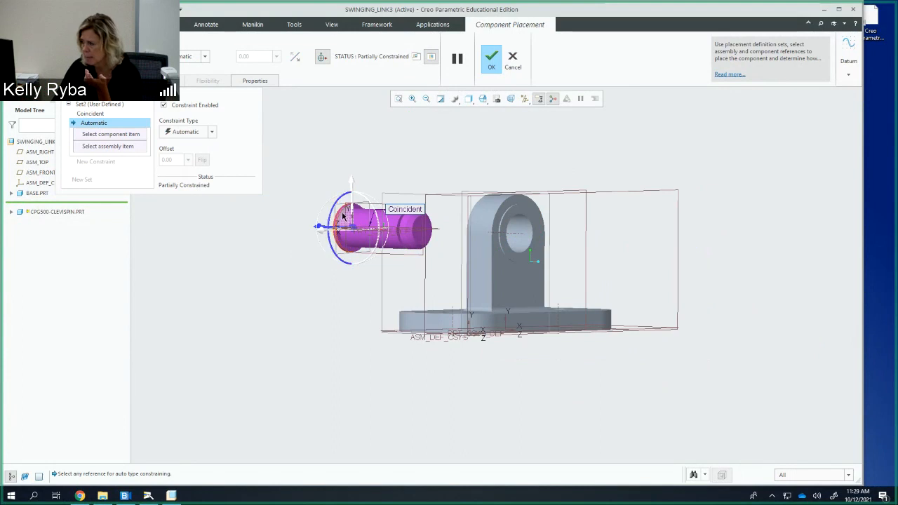
{"action": "scroll", "coordinate": [342, 216], "scroll_direction": "down", "scroll_amount": 3}
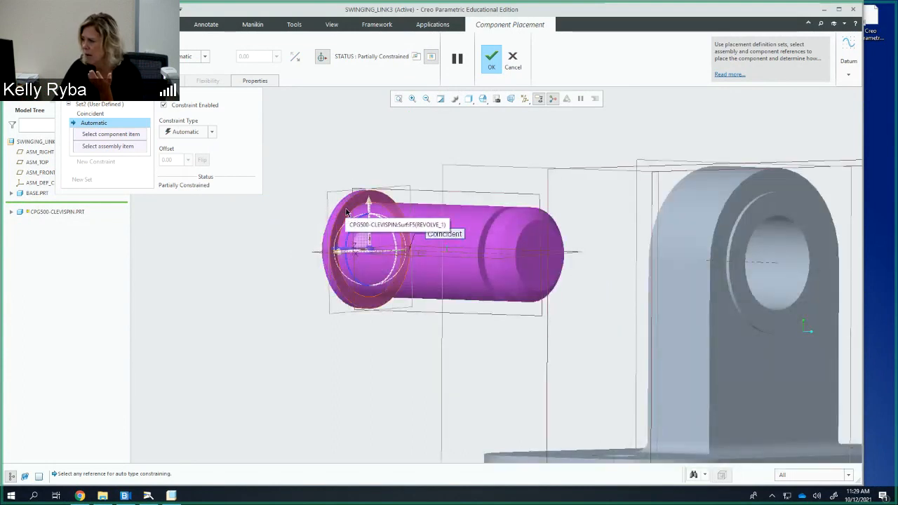
{"action": "left_click", "coordinate": [346, 212]}
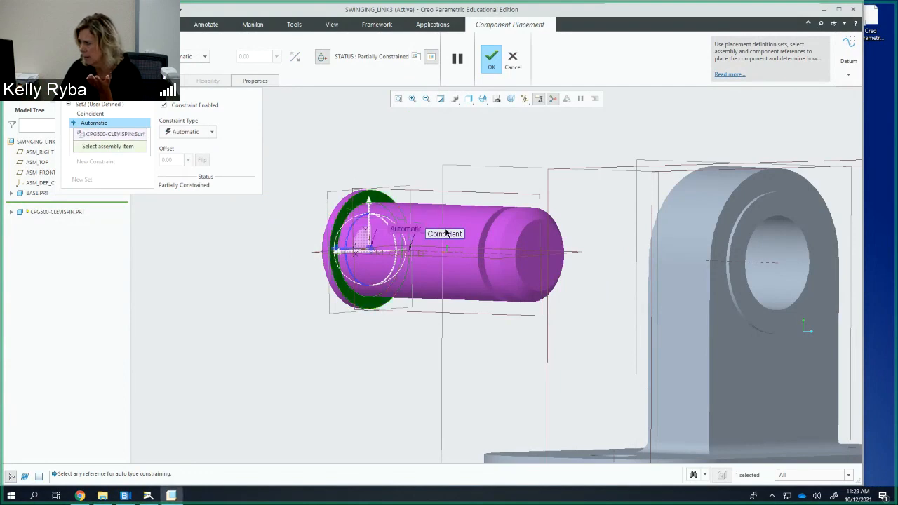
{"action": "middle_click_drag", "start_coordinate": [495, 235], "coordinate": [551, 235]}
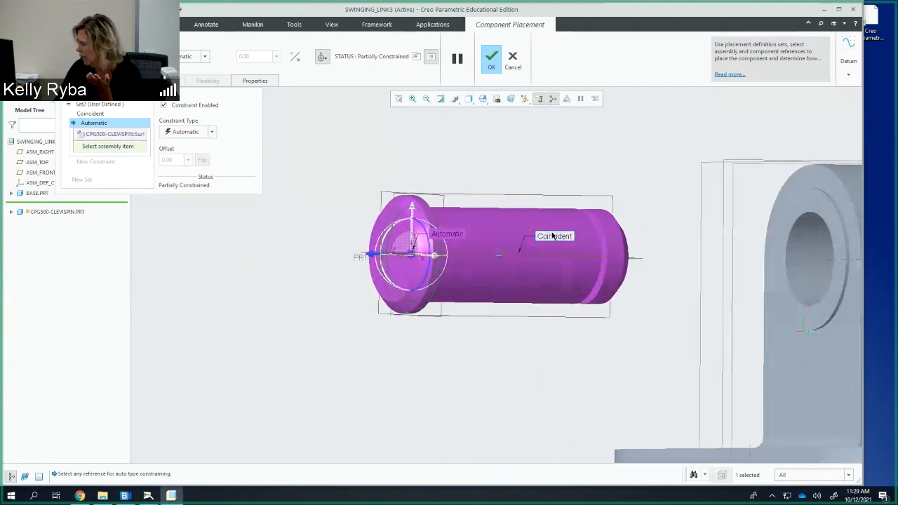
{"action": "left_click", "coordinate": [800, 207]}
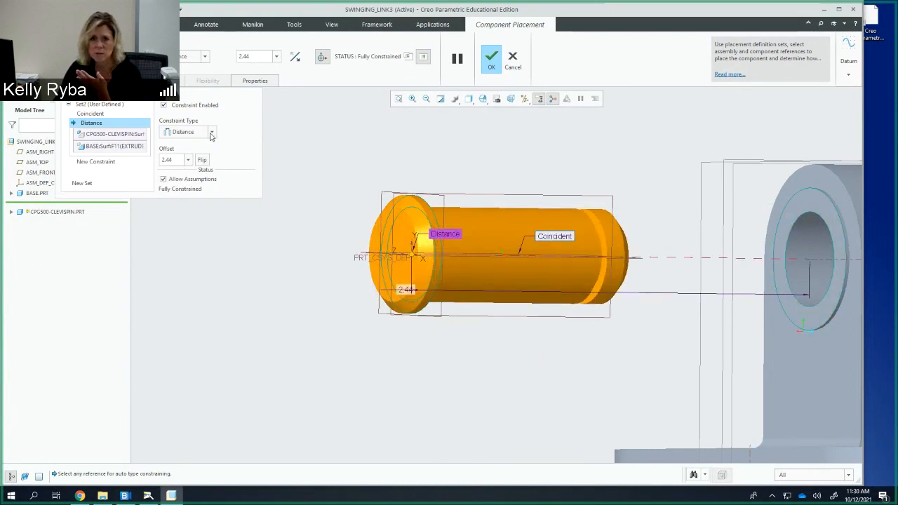
Set the constraint between the pin head and the lug's boss face to Coincident and accept the clevis pin's placement
{"action": "middle_click_drag", "start_coordinate": [582, 233], "coordinate": [395, 287]}
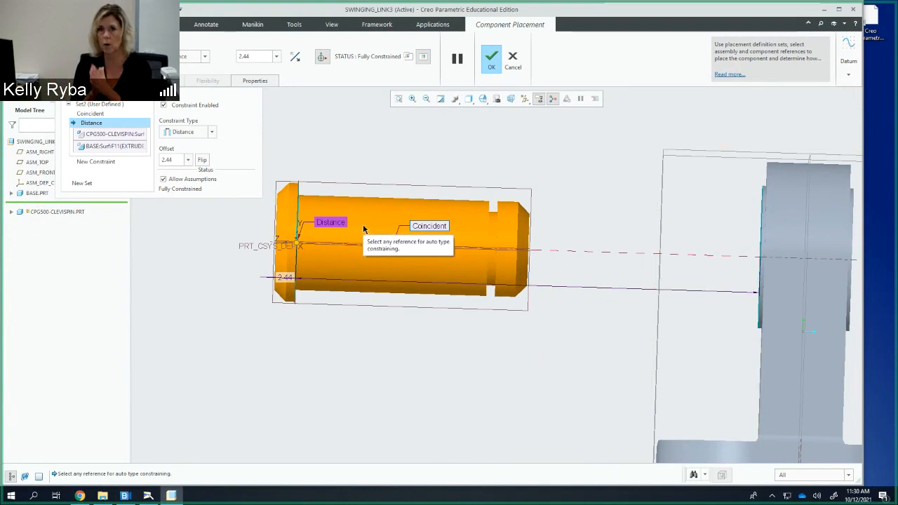
{"action": "left_click", "coordinate": [212, 136]}
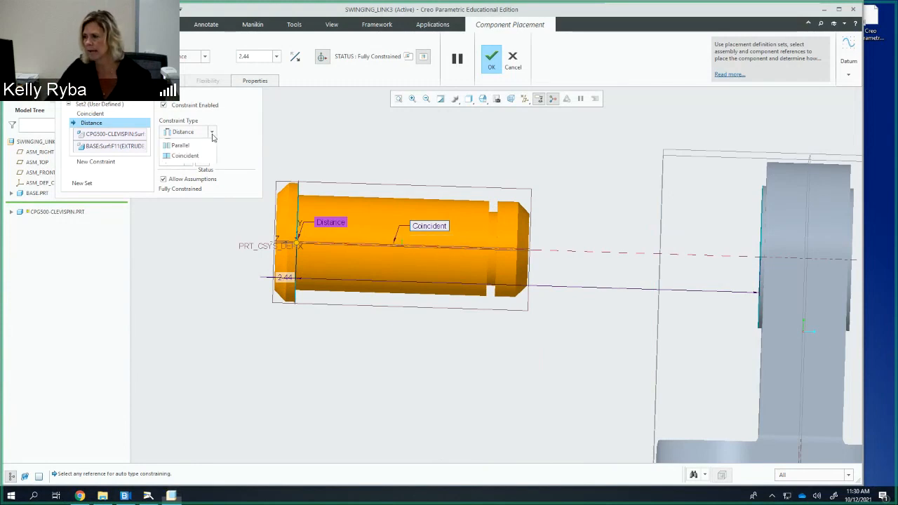
{"action": "left_click", "coordinate": [196, 175]}
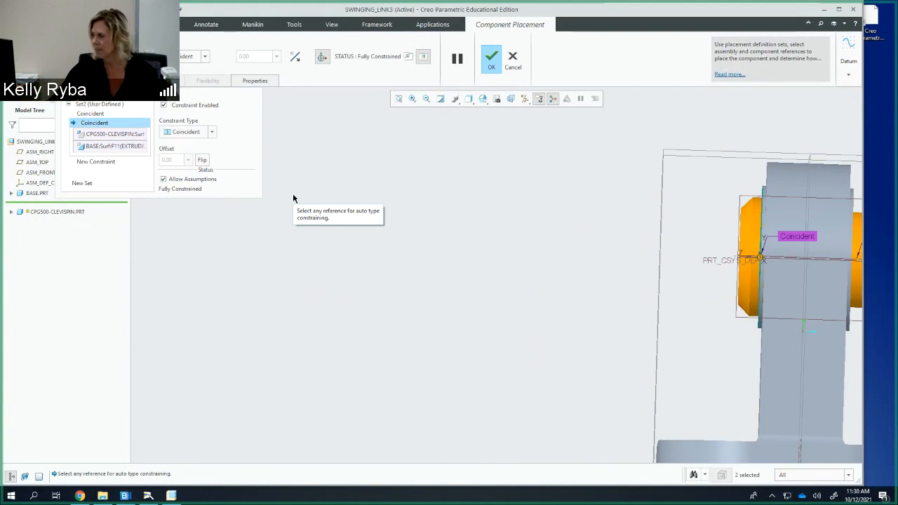
{"action": "middle_click_drag", "start_coordinate": [293, 195], "coordinate": [264, 196]}
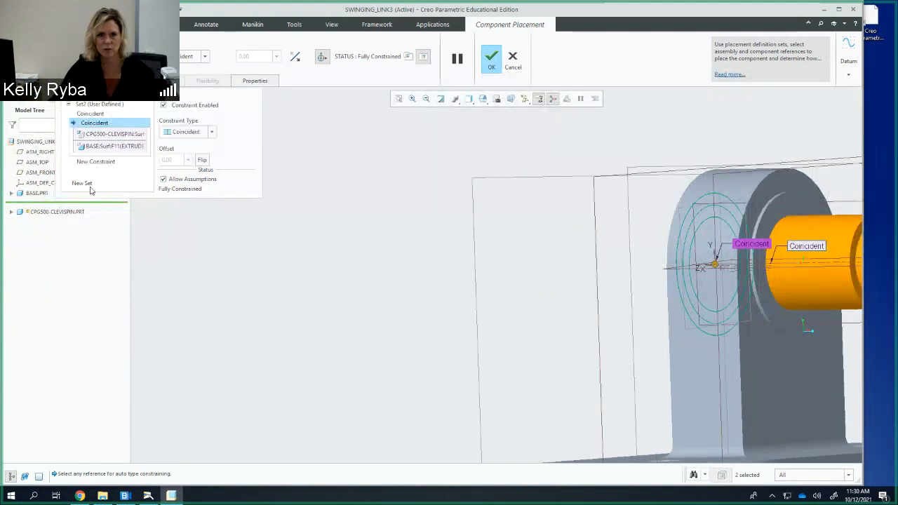
{"action": "left_click", "coordinate": [398, 98]}
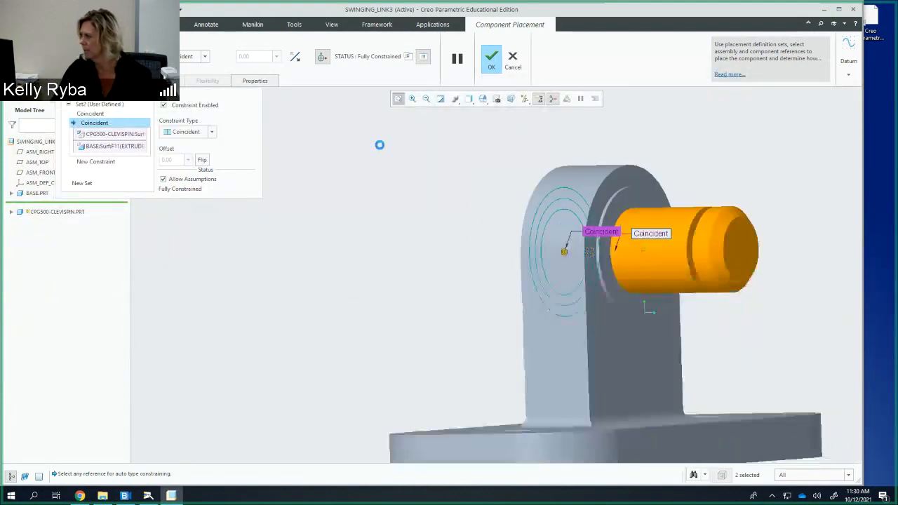
{"action": "middle_click_drag", "start_coordinate": [485, 256], "coordinate": [499, 276]}
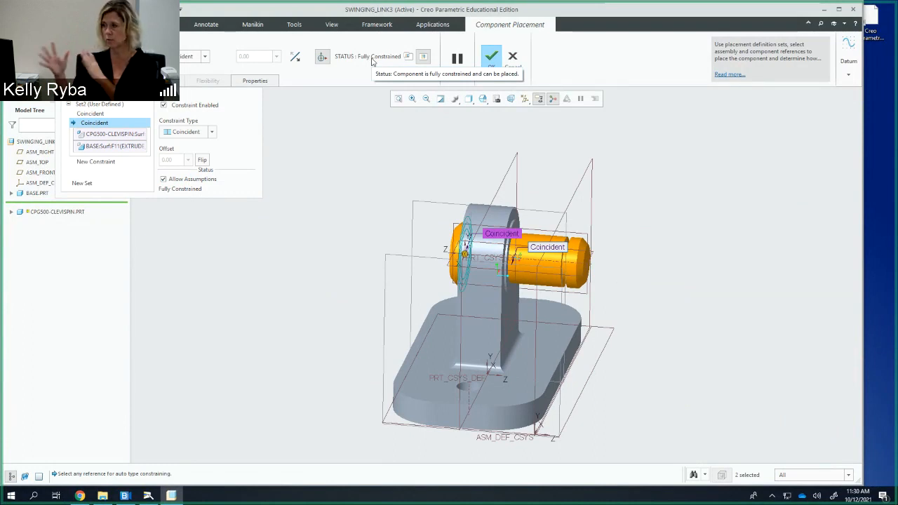
{"action": "left_click", "coordinate": [491, 61]}
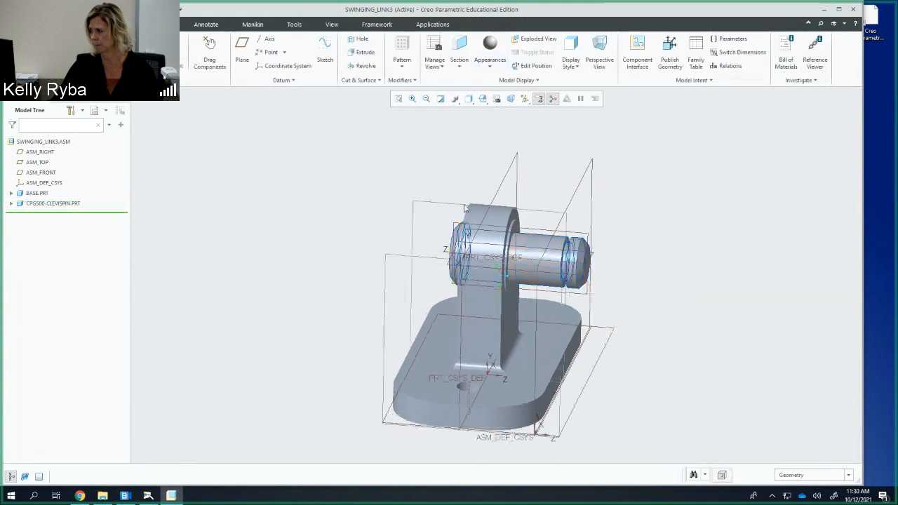
Apply the dark grey metallic appearance from My Appearances to the base part
{"action": "middle_click_drag", "start_coordinate": [430, 197], "coordinate": [488, 185]}
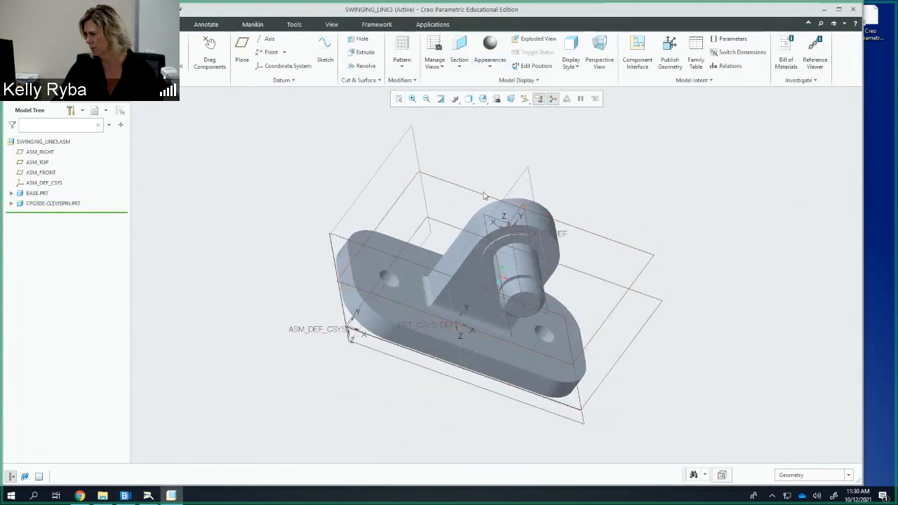
{"action": "middle_click_drag", "start_coordinate": [387, 250], "coordinate": [321, 219]}
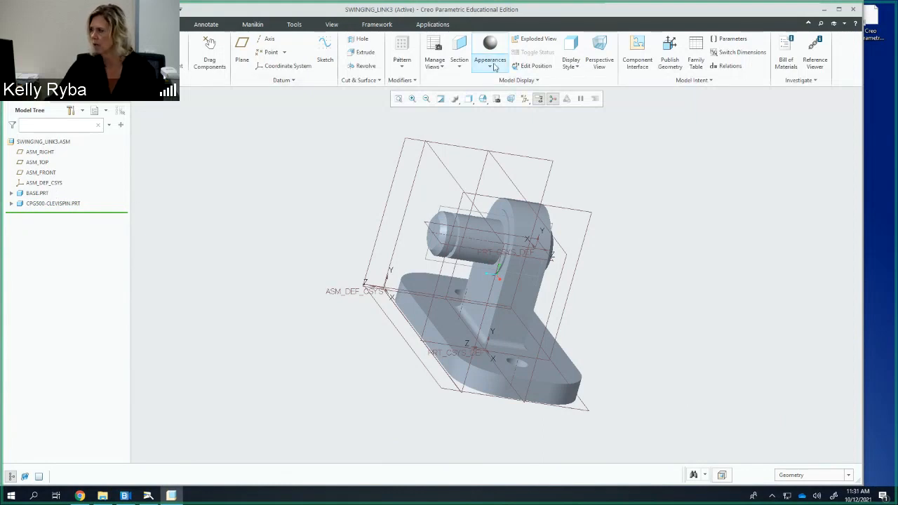
{"action": "left_click", "coordinate": [39, 194]}
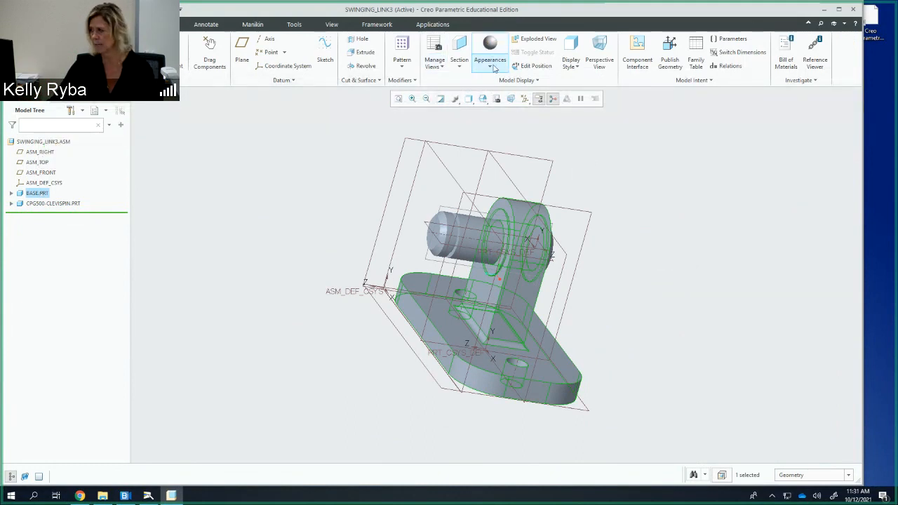
{"action": "left_click", "coordinate": [494, 68]}
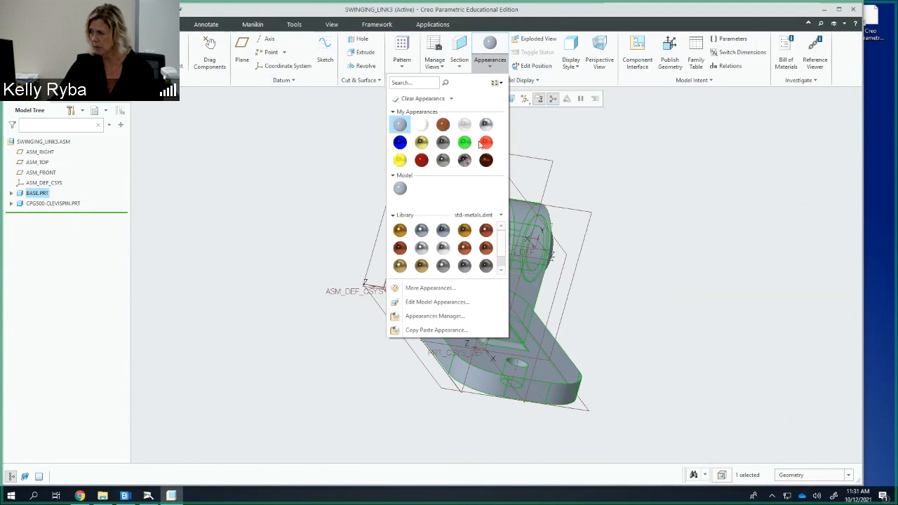
{"action": "left_click", "coordinate": [443, 142]}
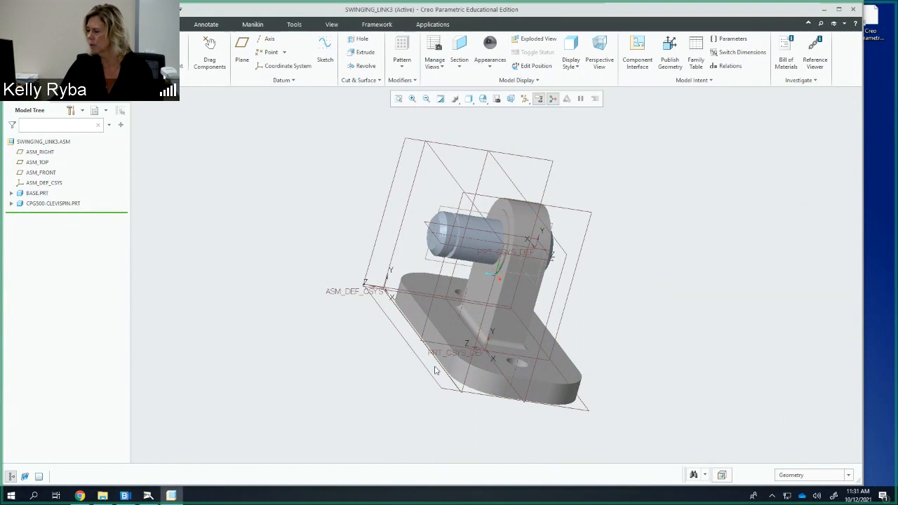
Apply the yellow appearance from My Appearances to the clevis pin part
{"action": "mouse_move", "coordinate": [437, 371]}
{"action": "middle_mouse_down"}
{"action": "mouse_move", "coordinate": [459, 353]}
{"action": "mouse_move", "coordinate": [431, 341]}
{"action": "mouse_move", "coordinate": [491, 343]}
{"action": "mouse_move", "coordinate": [447, 364]}
{"action": "mouse_move", "coordinate": [453, 270]}
{"action": "middle_mouse_up"}
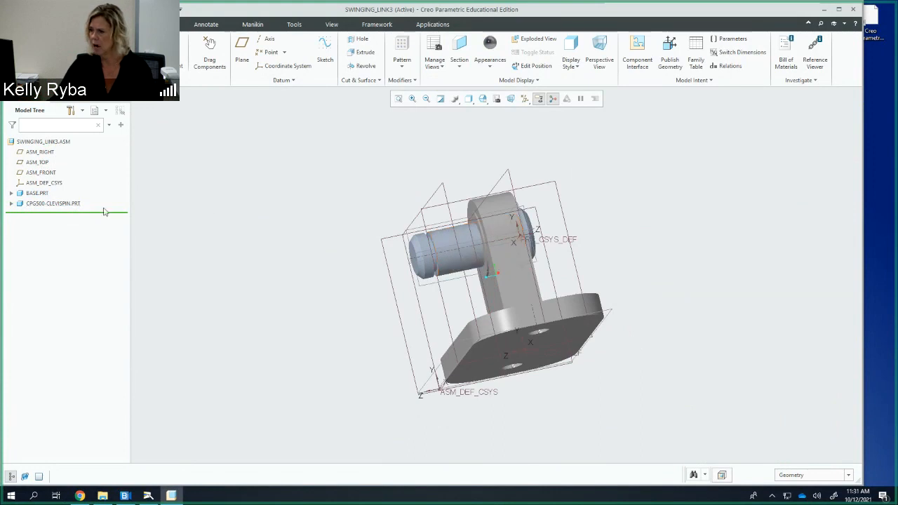
{"action": "left_click", "coordinate": [58, 204]}
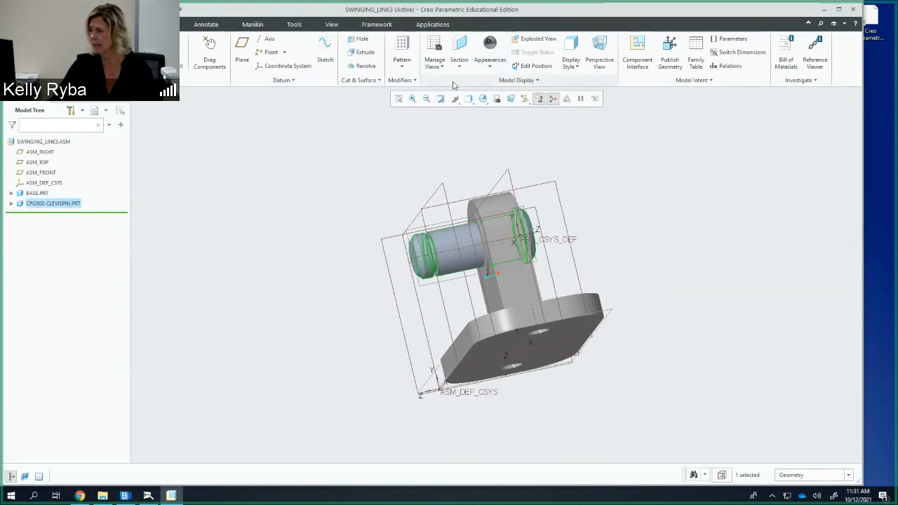
{"action": "left_click", "coordinate": [494, 66]}
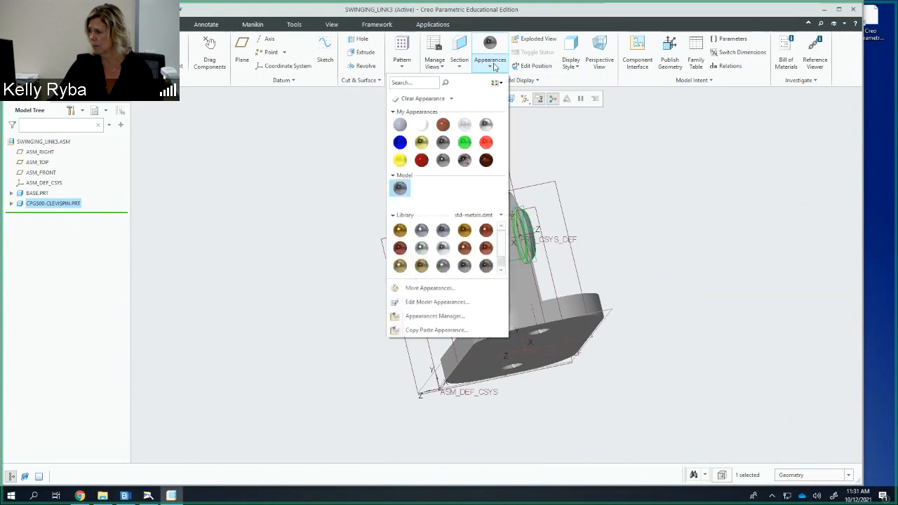
{"action": "left_click", "coordinate": [399, 160]}
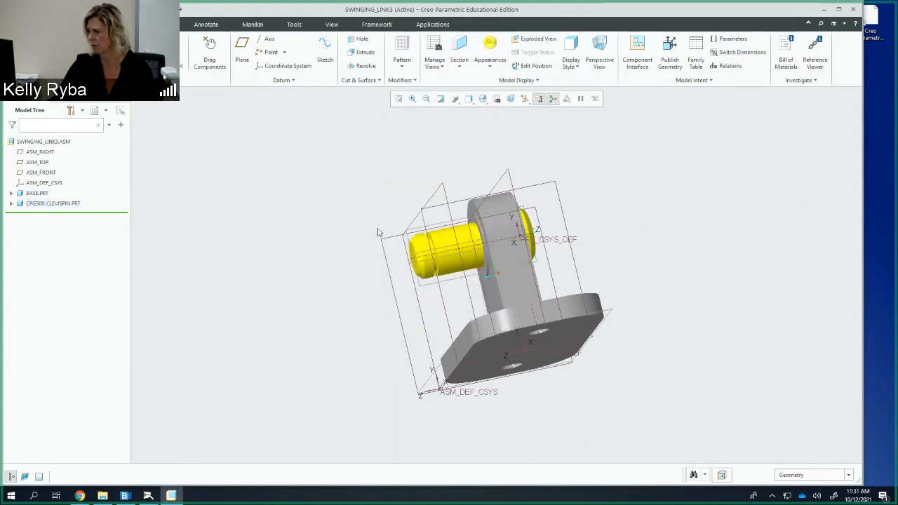
Insert link.prt from the Creo1 folder as the third component of the assembly
{"action": "middle_click_drag", "start_coordinate": [380, 232], "coordinate": [509, 218]}
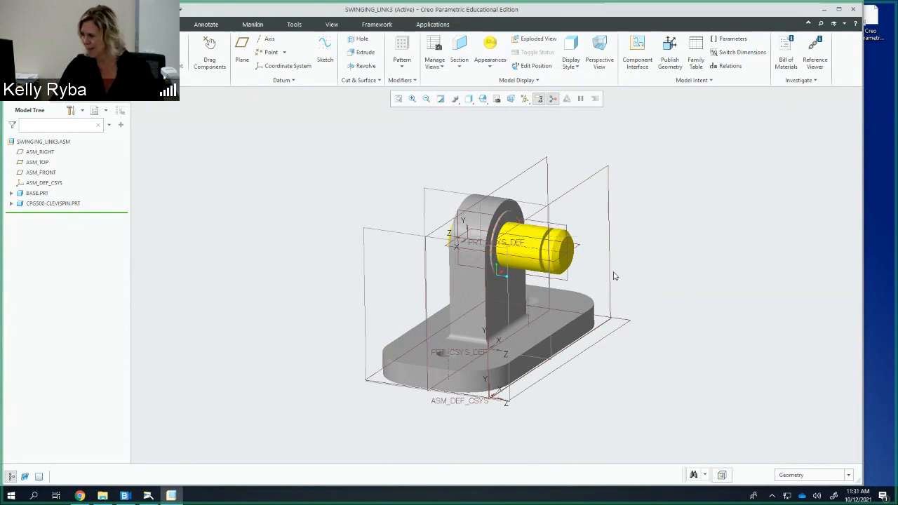
{"action": "middle_click_drag", "start_coordinate": [431, 266], "coordinate": [520, 299]}
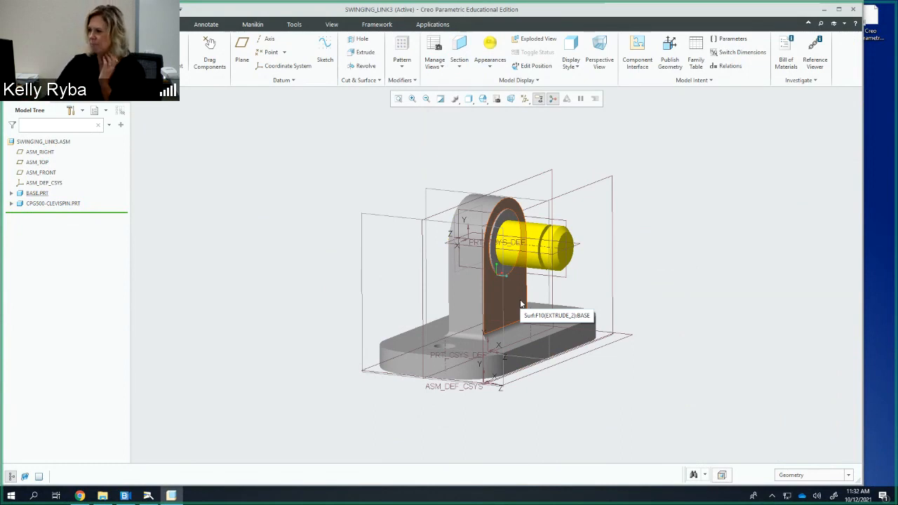
{"action": "middle_click_drag", "start_coordinate": [537, 194], "coordinate": [545, 192]}
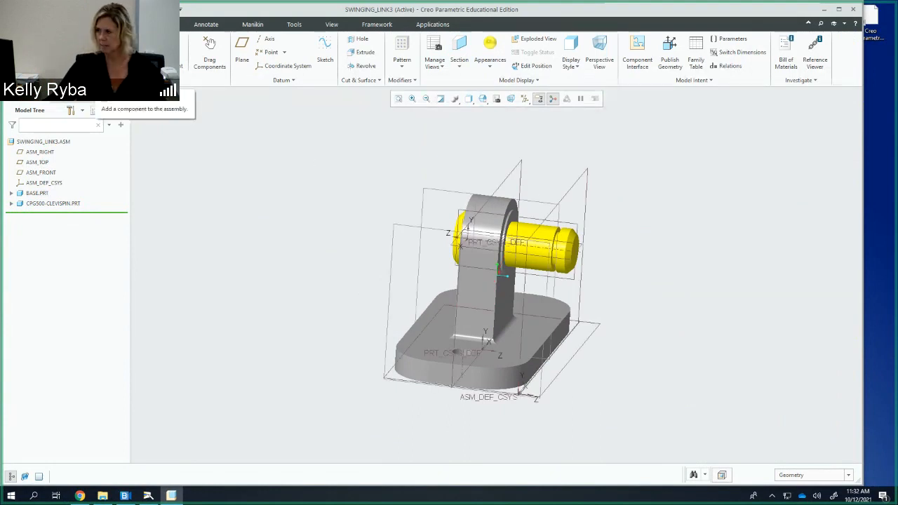
{"action": "left_click", "coordinate": [106, 48]}
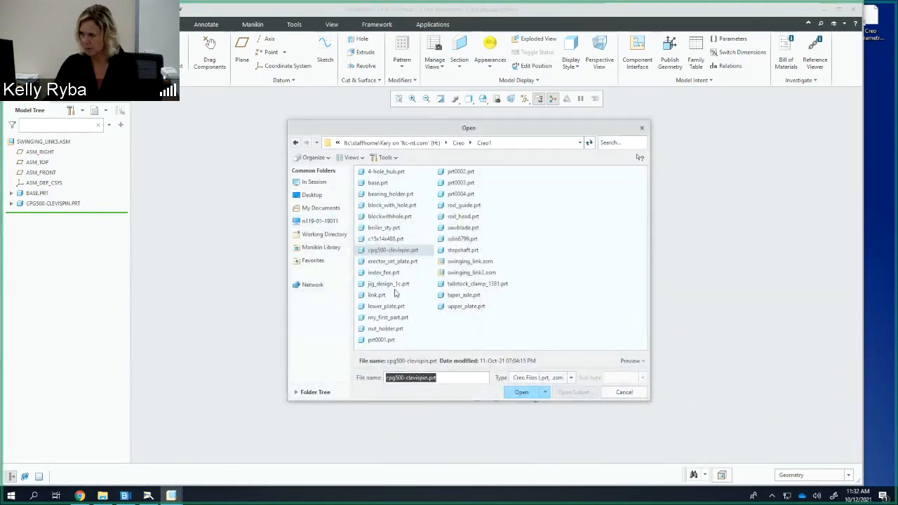
{"action": "left_click", "coordinate": [382, 295]}
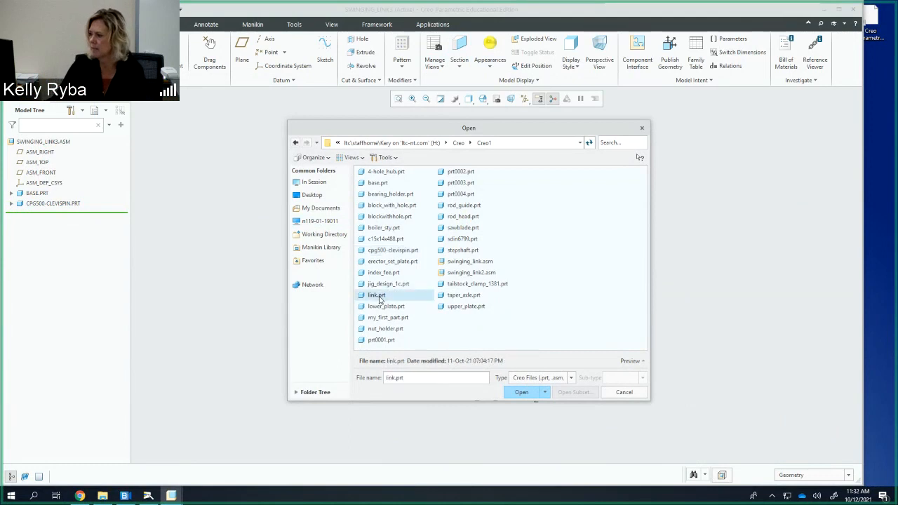
{"action": "left_click", "coordinate": [522, 392]}
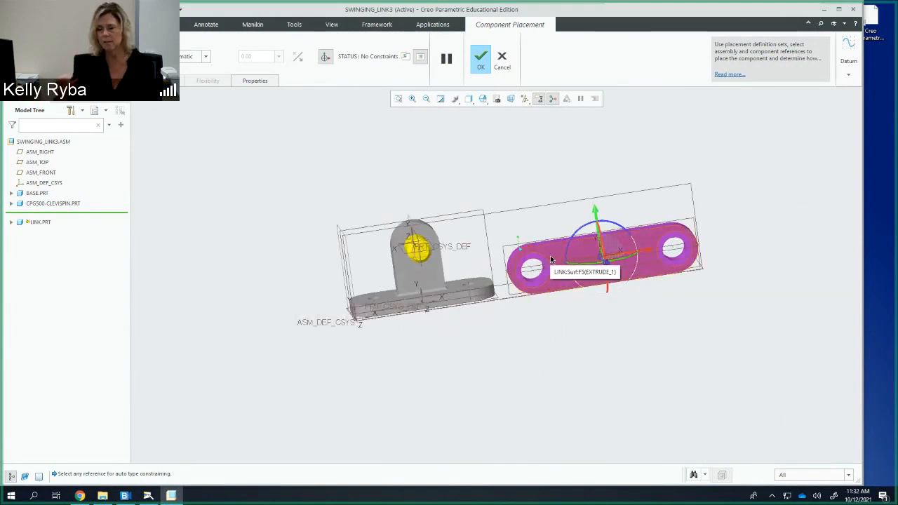
Move the link away from the base, rotate it roughly upright with its holes facing the clevis pin, and open its placement constraint definitions
{"action": "middle_click_drag", "start_coordinate": [571, 316], "coordinate": [593, 315]}
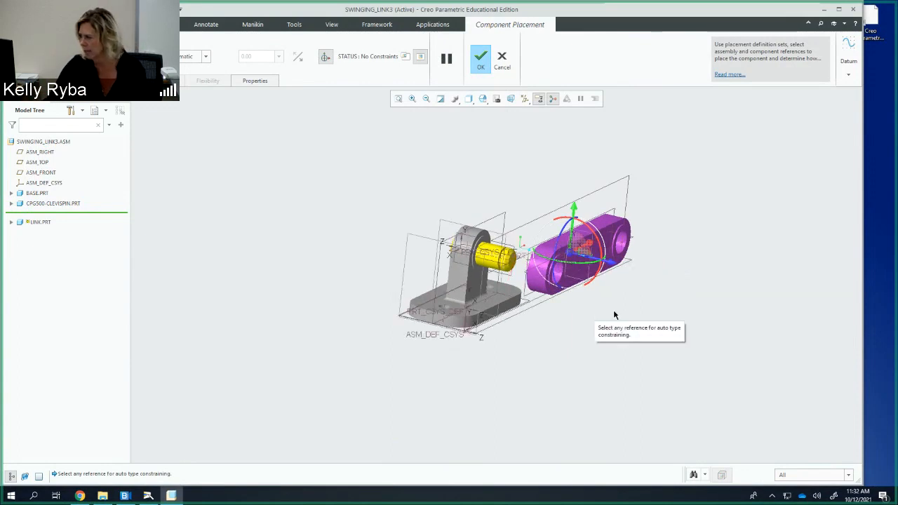
{"action": "left_click_drag", "start_coordinate": [592, 262], "coordinate": [653, 277]}
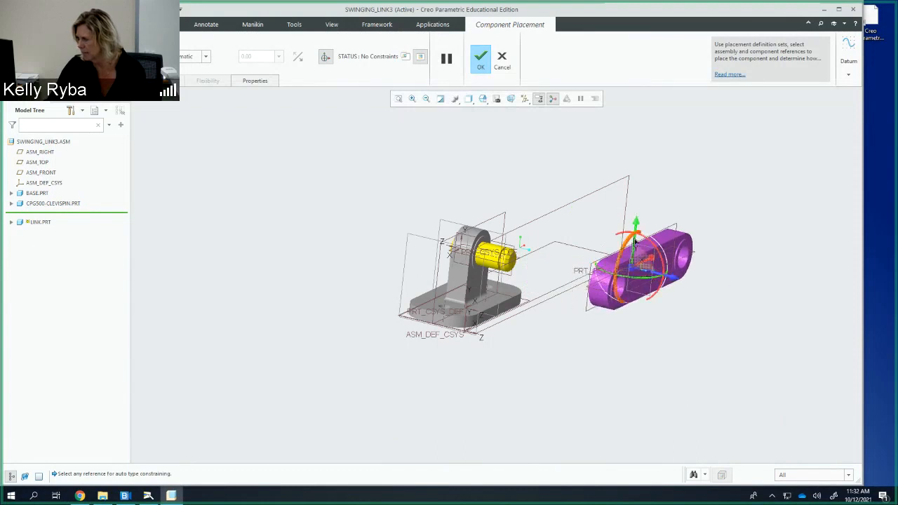
{"action": "left_click_drag", "start_coordinate": [634, 235], "coordinate": [638, 279]}
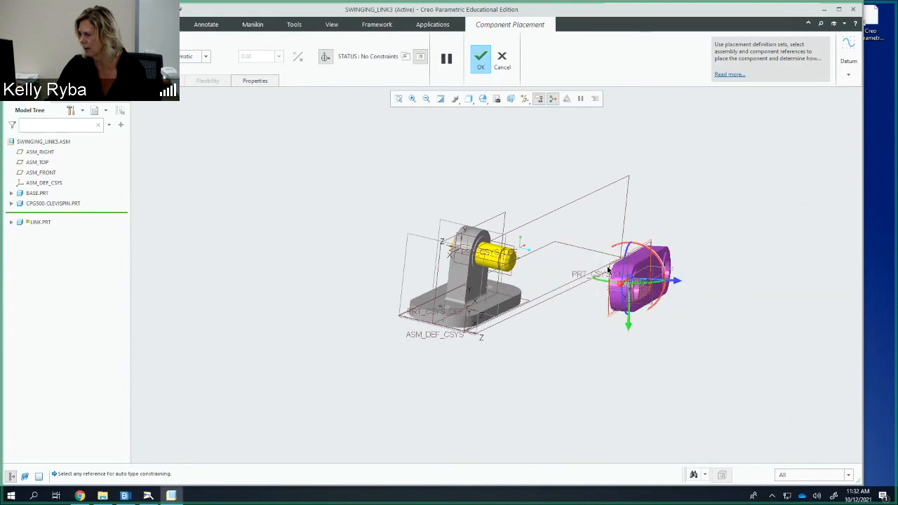
{"action": "mouse_move", "coordinate": [575, 263]}
{"action": "middle_mouse_down"}
{"action": "mouse_move", "coordinate": [580, 273]}
{"action": "mouse_move", "coordinate": [625, 279]}
{"action": "mouse_move", "coordinate": [616, 276]}
{"action": "mouse_move", "coordinate": [630, 272]}
{"action": "mouse_move", "coordinate": [621, 269]}
{"action": "middle_mouse_up"}
{"action": "scroll", "coordinate": [581, 272], "scroll_direction": "up", "scroll_amount": 3}
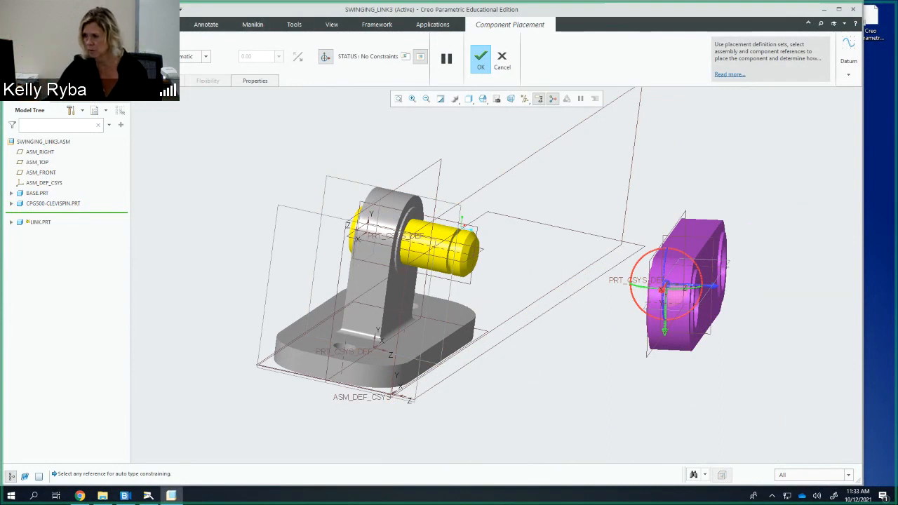
{"action": "left_click", "coordinate": [160, 81]}
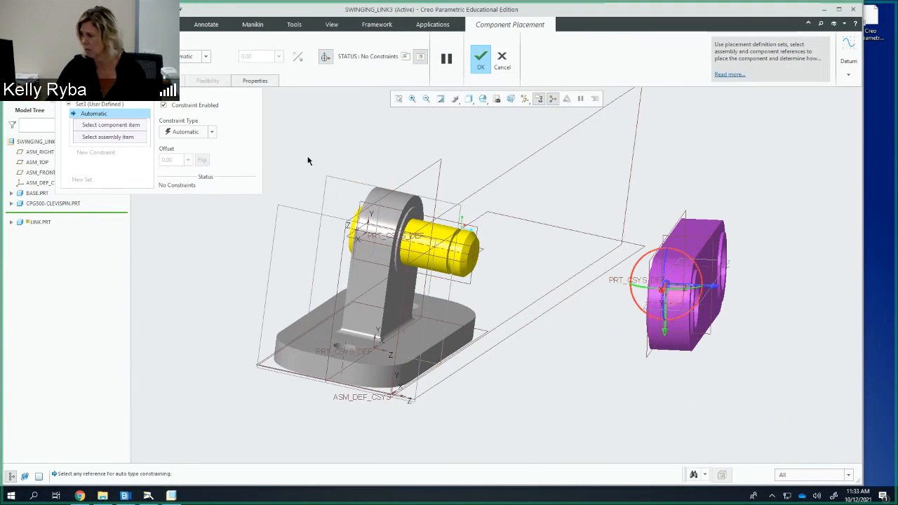
Make the link's end hole surface coincident with the clevis pin's cylindrical surface and accept the partially constrained placement
{"action": "left_click", "coordinate": [441, 231]}
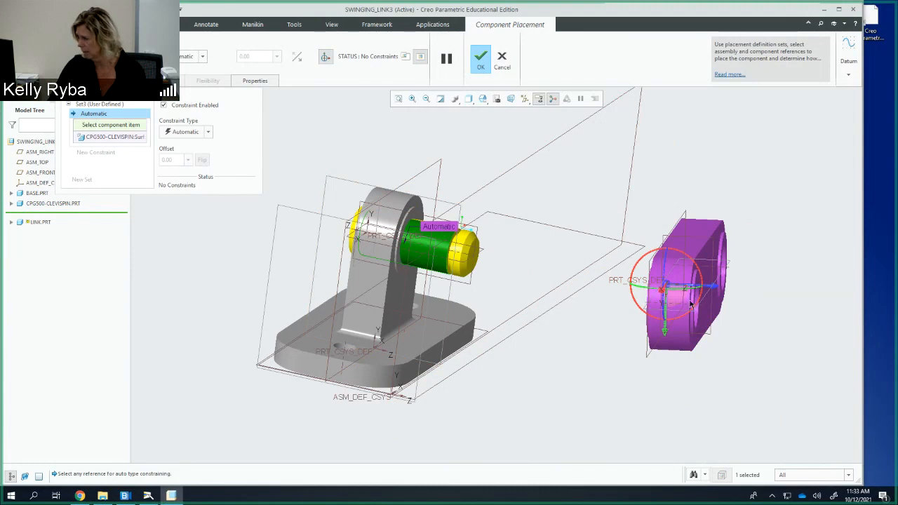
{"action": "middle_click_drag", "start_coordinate": [690, 305], "coordinate": [663, 330]}
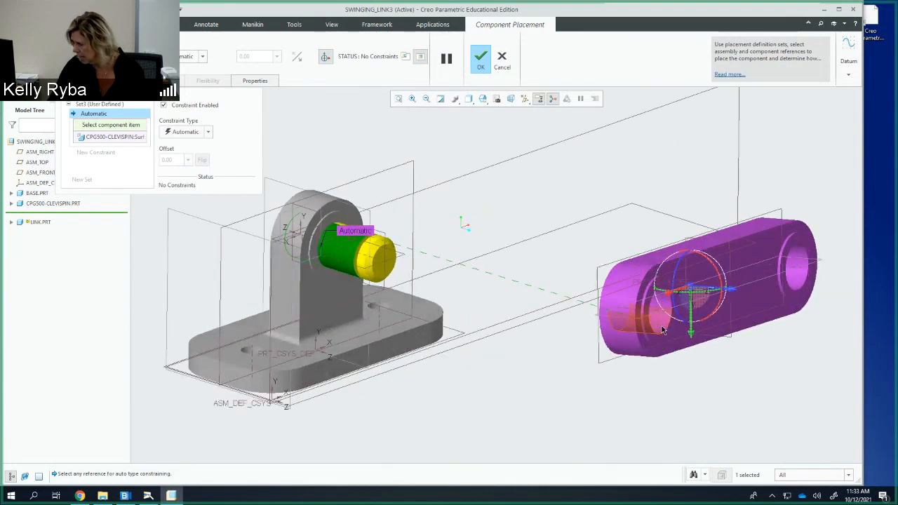
{"action": "left_click", "coordinate": [659, 322]}
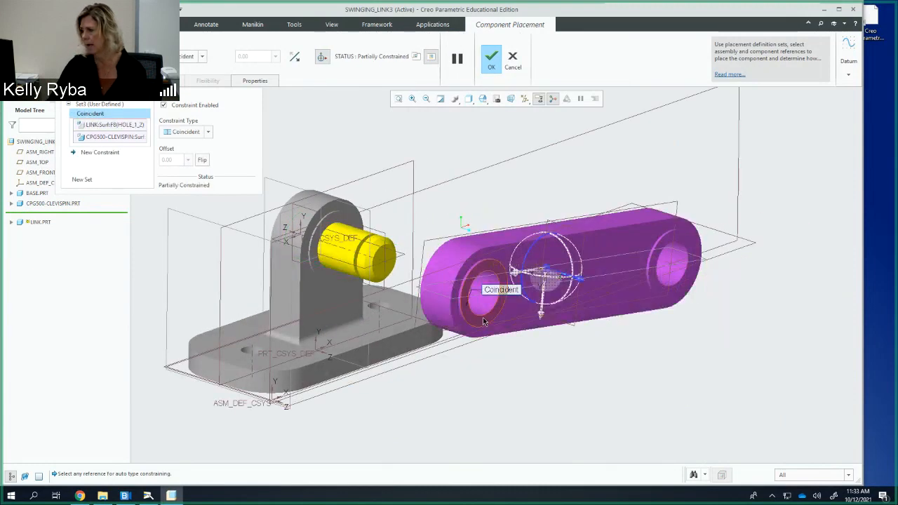
{"action": "middle_click_drag", "start_coordinate": [545, 356], "coordinate": [505, 317]}
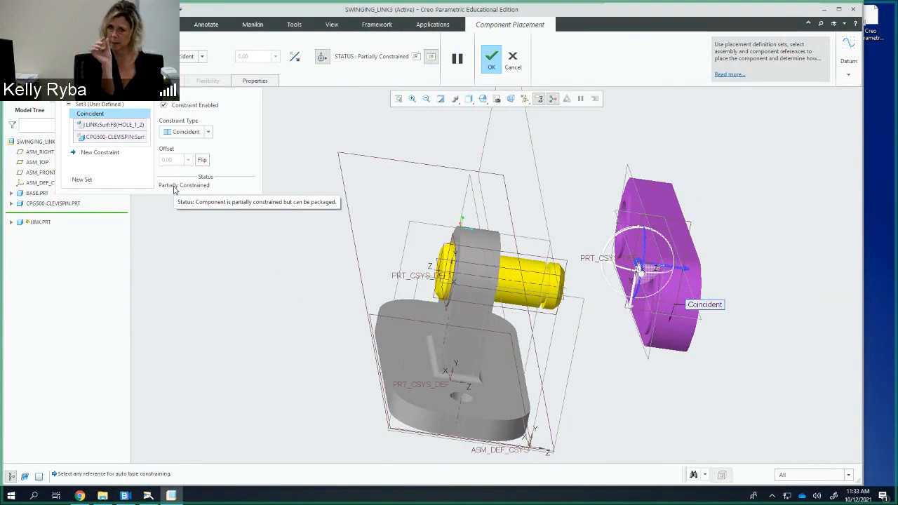
{"action": "middle_click", "coordinate": [243, 187]}
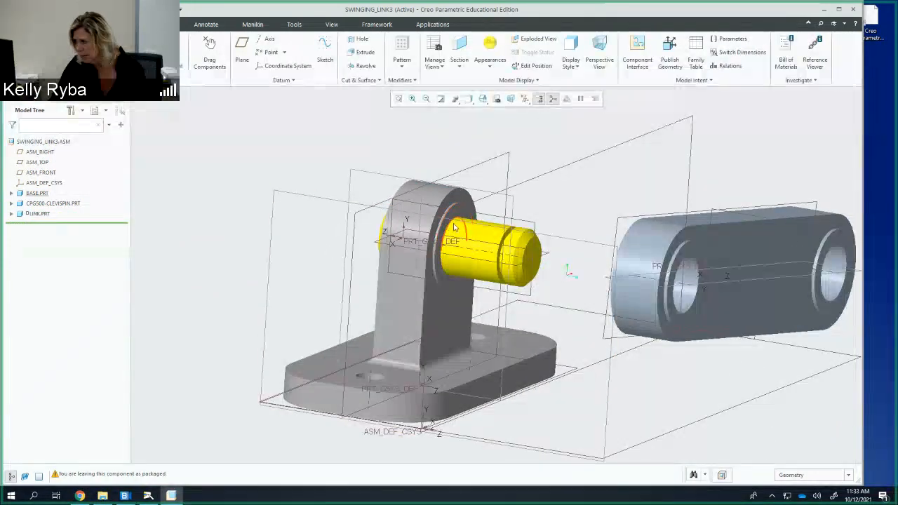
{"action": "middle_click_drag", "start_coordinate": [470, 233], "coordinate": [733, 278]}
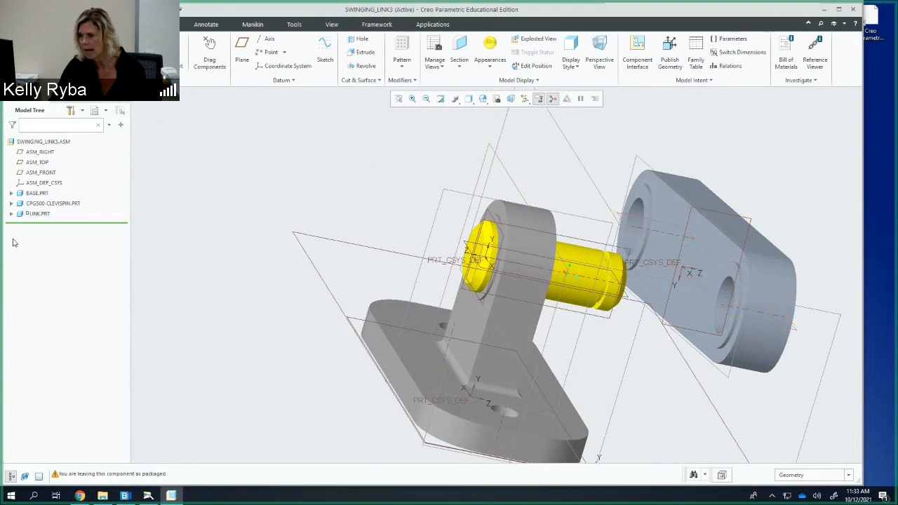
Reopen the link's placement definition and review the constraint types available for its coincident hole-to-pin constraint
{"action": "left_click", "coordinate": [42, 215]}
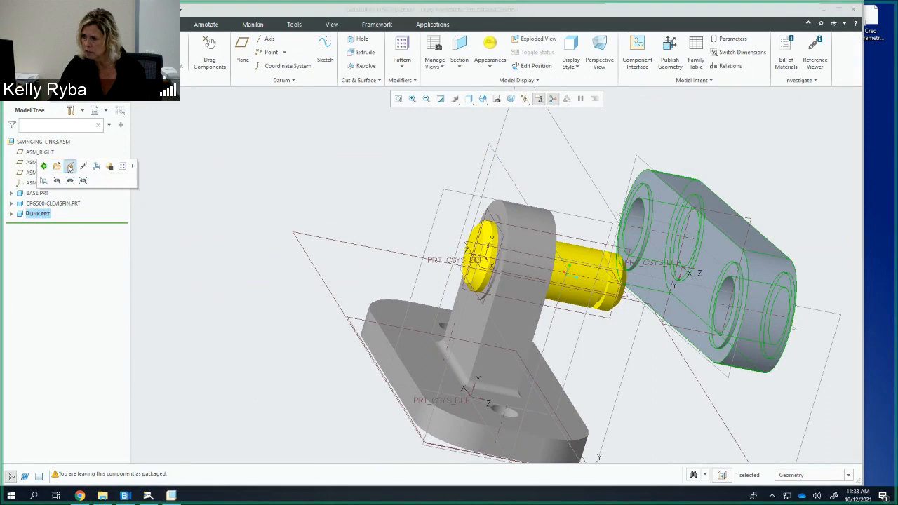
{"action": "left_click", "coordinate": [69, 168]}
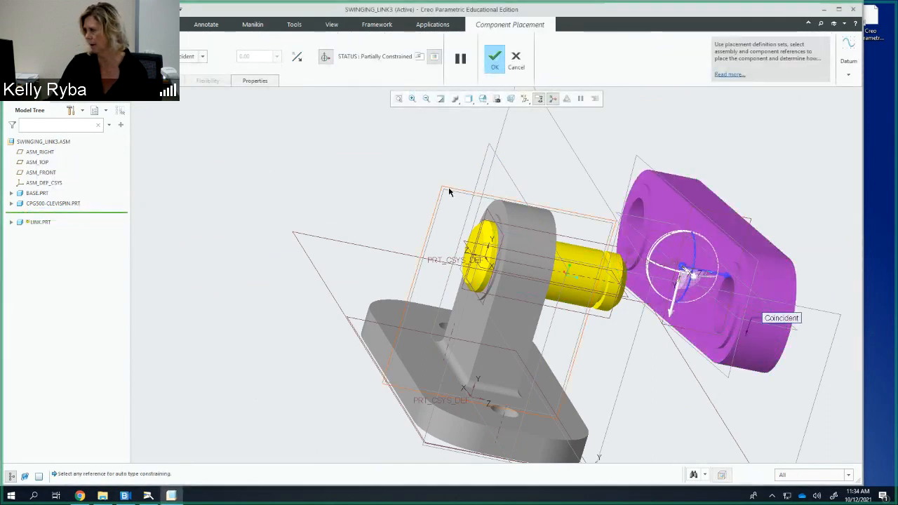
{"action": "middle_click_drag", "start_coordinate": [449, 190], "coordinate": [424, 185]}
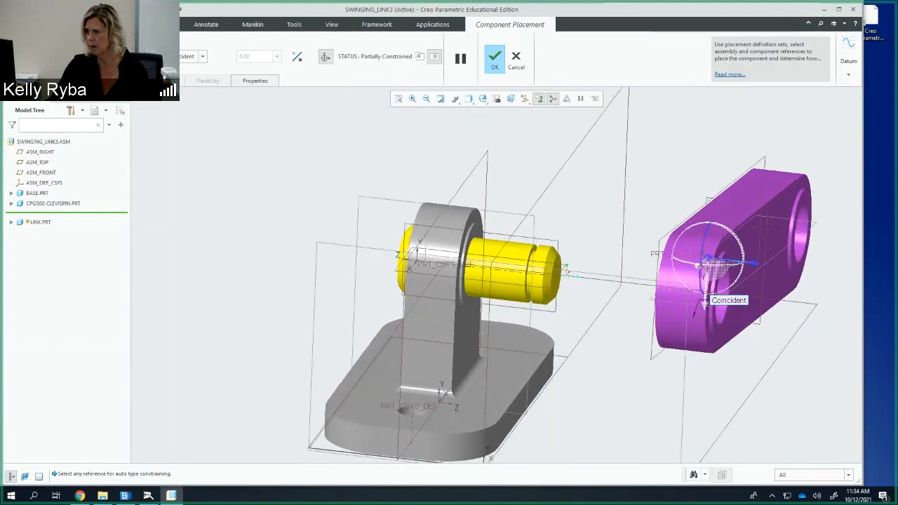
{"action": "left_click", "coordinate": [78, 80]}
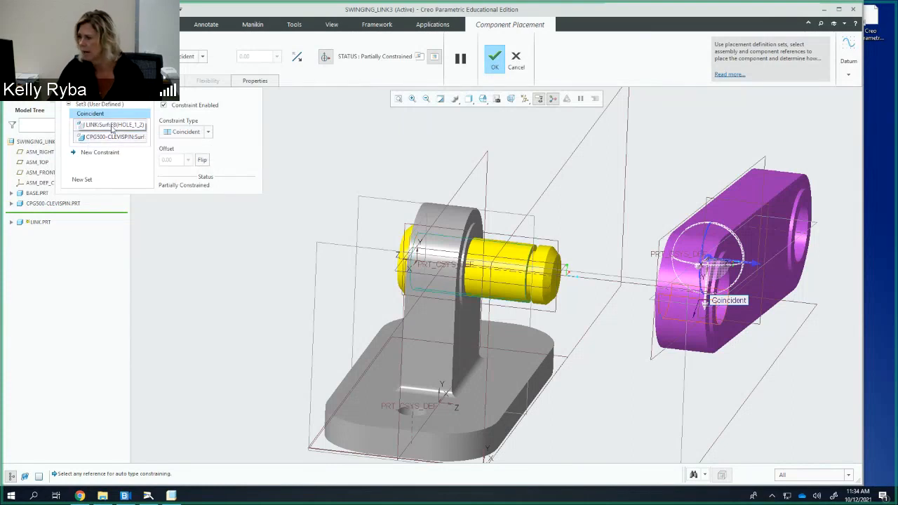
{"action": "left_click", "coordinate": [209, 133]}
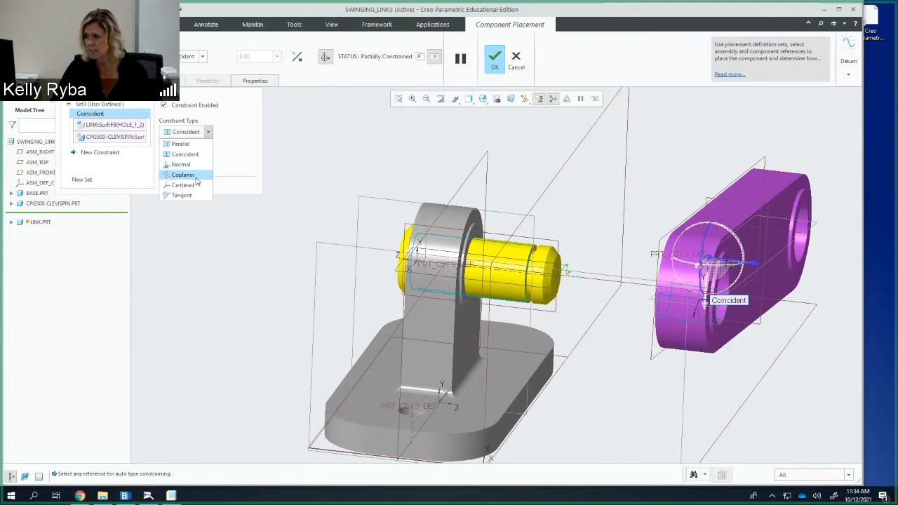
{"action": "left_click", "coordinate": [207, 134]}
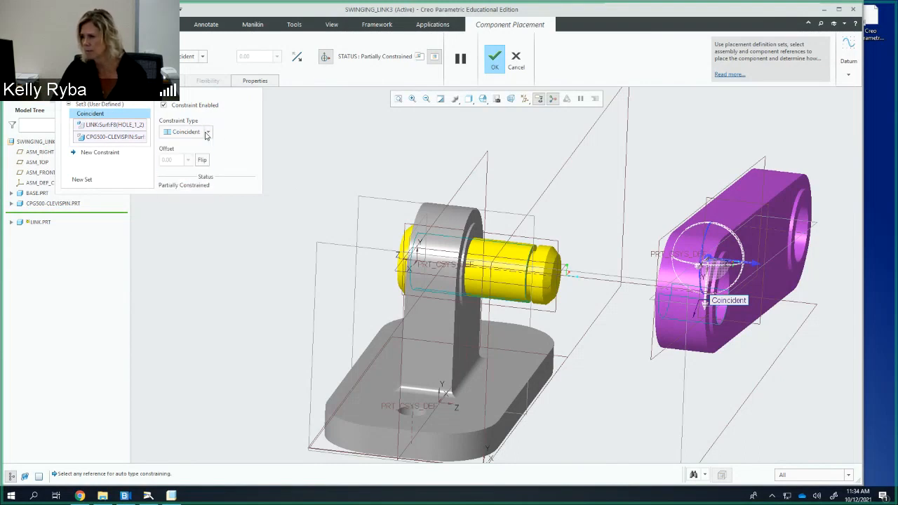
Add a Distance constraint between the base's raised boss face and the facing boss face of the link
{"action": "left_click", "coordinate": [100, 153]}
{"action": "left_click", "coordinate": [212, 134]}
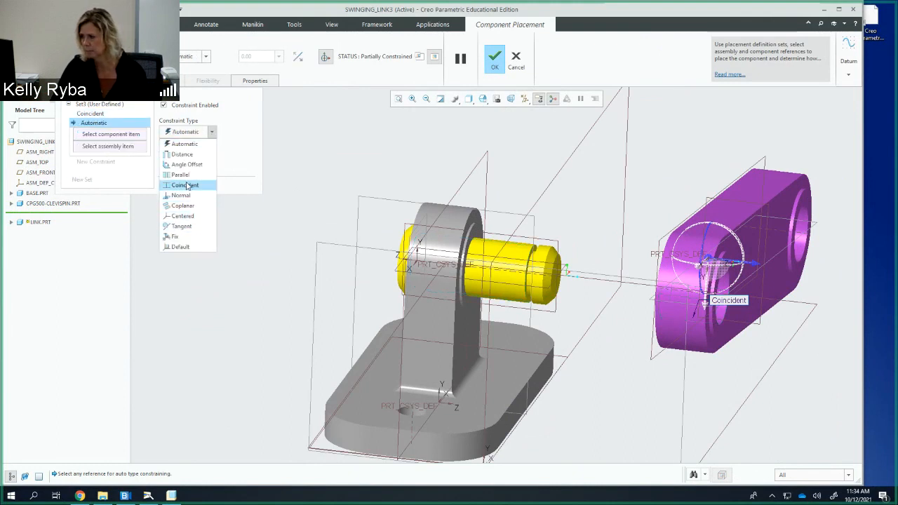
{"action": "left_click", "coordinate": [186, 154]}
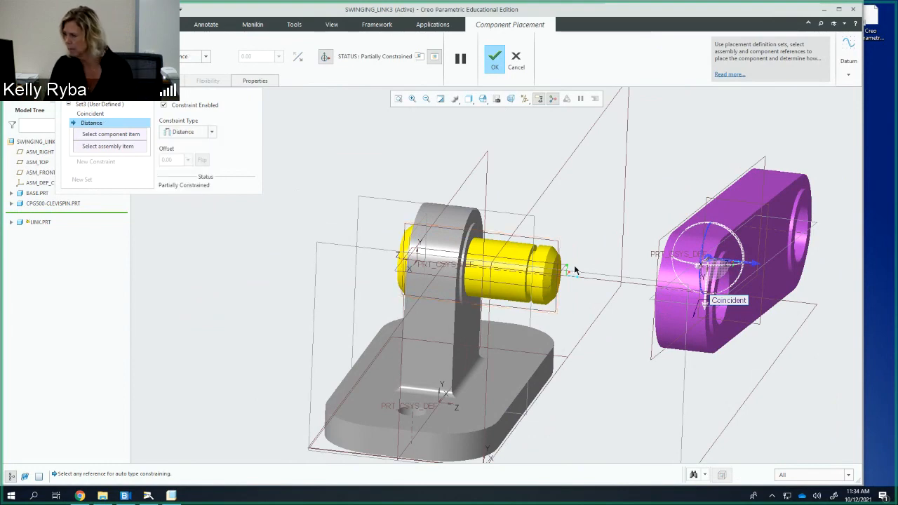
{"action": "middle_click_drag", "start_coordinate": [572, 267], "coordinate": [537, 257]}
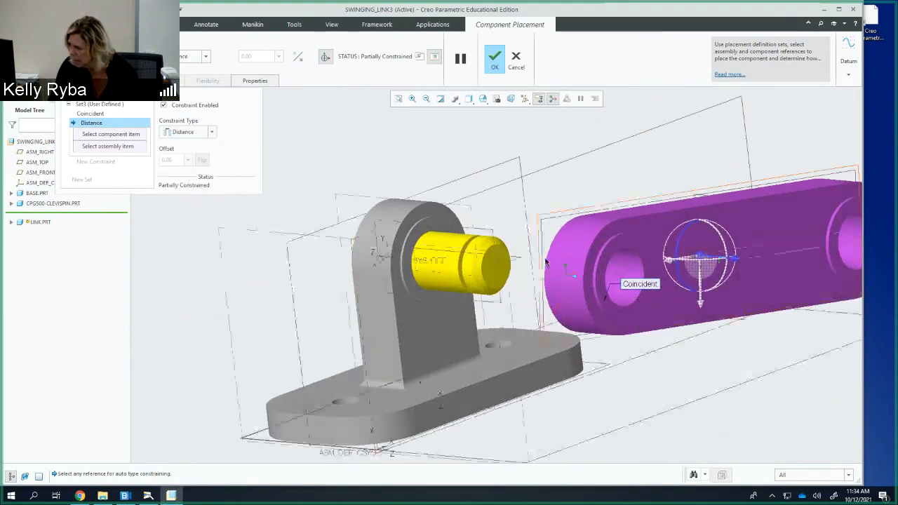
{"action": "left_click", "coordinate": [421, 234]}
{"action": "middle_click_drag", "start_coordinate": [514, 267], "coordinate": [576, 270]}
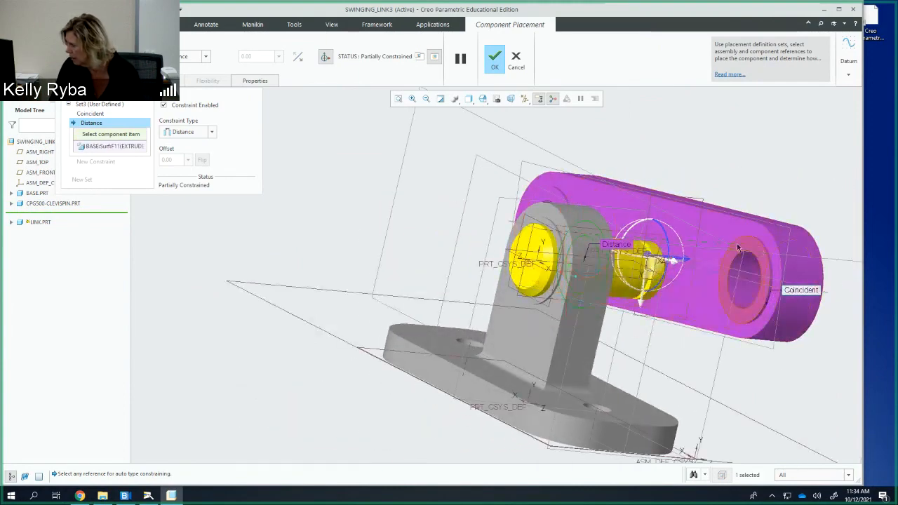
{"action": "left_click", "coordinate": [745, 247]}
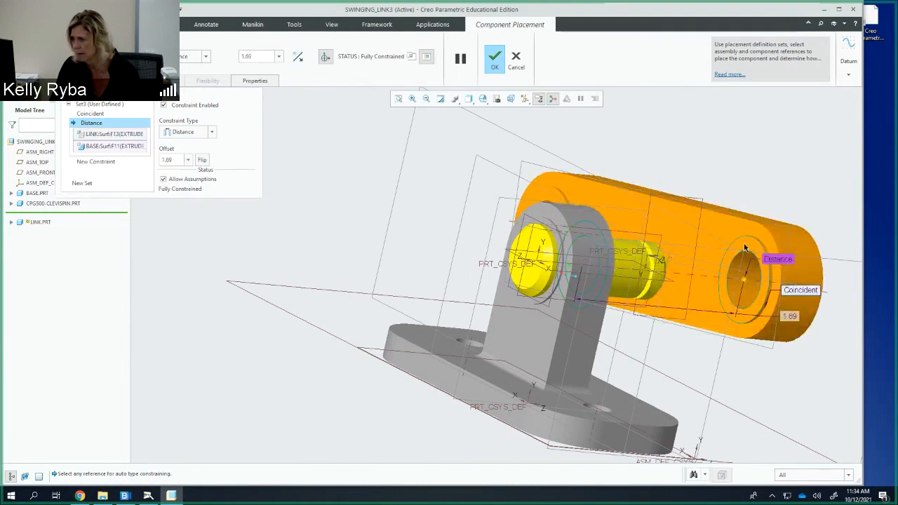
{"action": "middle_click_drag", "start_coordinate": [500, 276], "coordinate": [576, 295]}
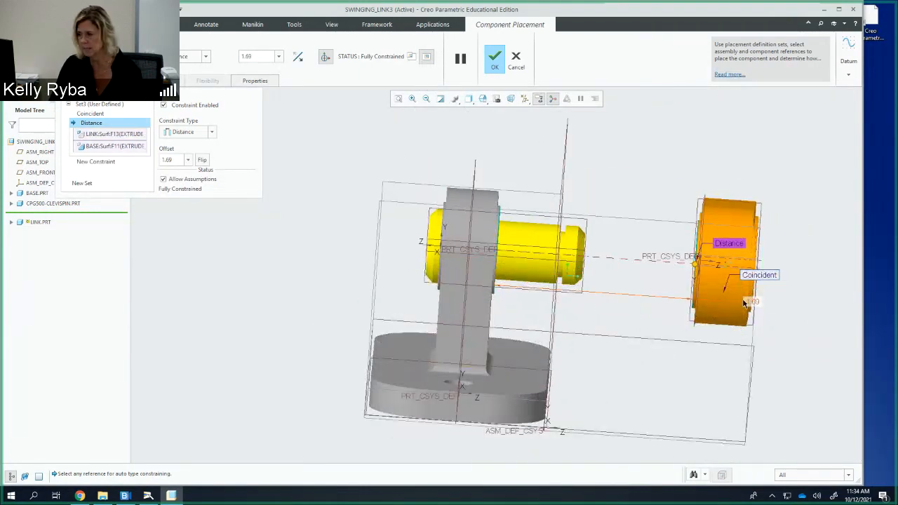
Set the Distance constraint's offset between the base and link boss faces to 0.01
{"action": "double_click", "coordinate": [179, 159]}
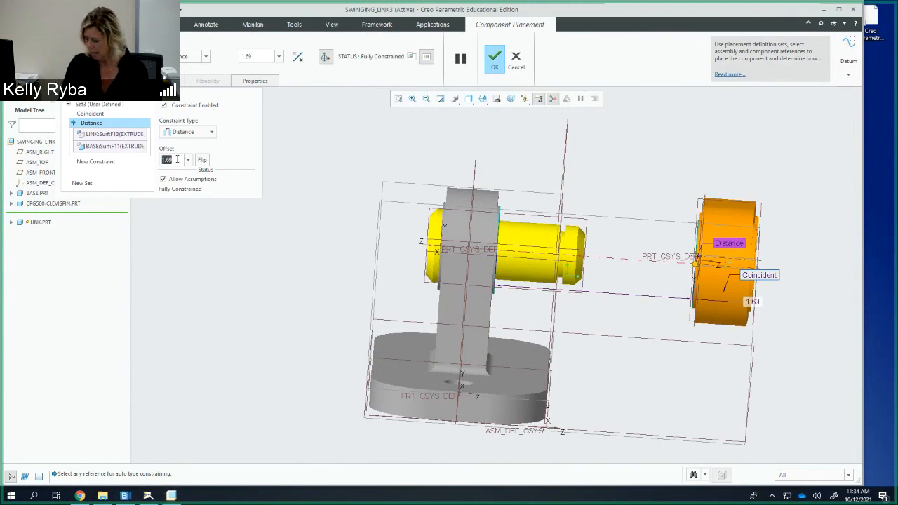
{"action": "type", "text": "01"}
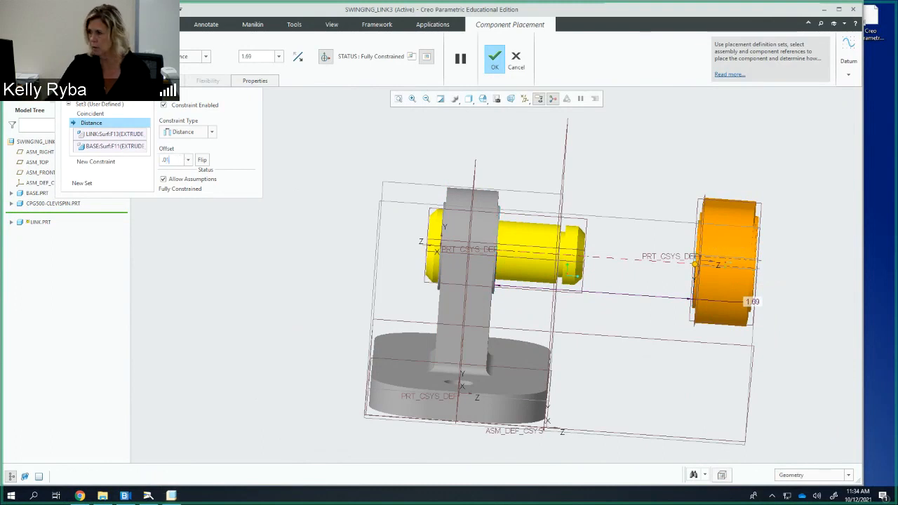
{"action": "type", "text": ".01"}
{"action": "key", "text": "Return"}
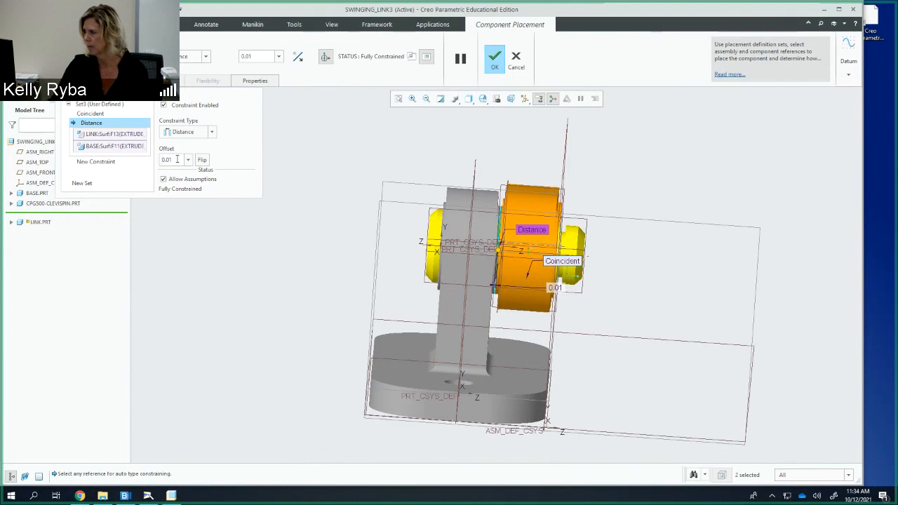
{"action": "scroll", "coordinate": [518, 249], "scroll_direction": "up", "scroll_amount": 4}
{"action": "scroll", "coordinate": [518, 249], "scroll_direction": "down", "scroll_amount": 10}
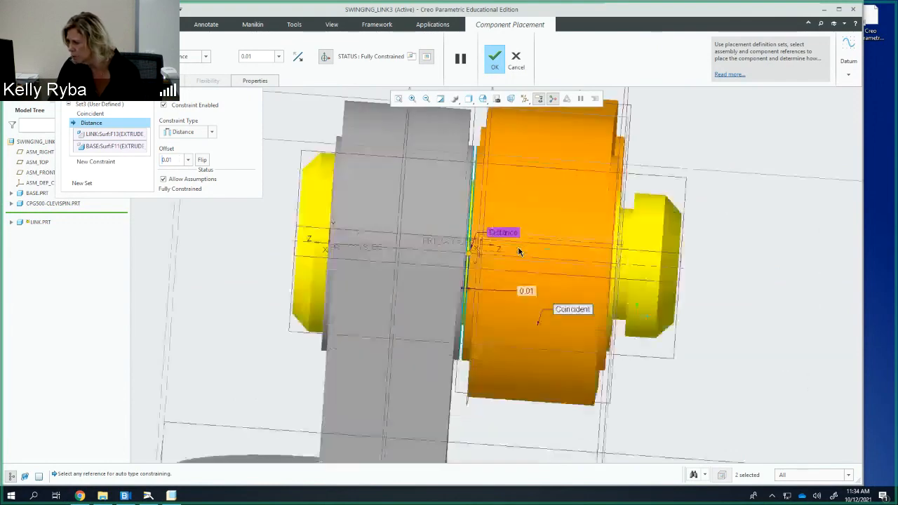
{"action": "mouse_move", "coordinate": [518, 252]}
{"action": "middle_mouse_down"}
{"action": "mouse_move", "coordinate": [459, 259]}
{"action": "mouse_move", "coordinate": [486, 305]}
{"action": "mouse_move", "coordinate": [469, 263]}
{"action": "middle_mouse_up"}
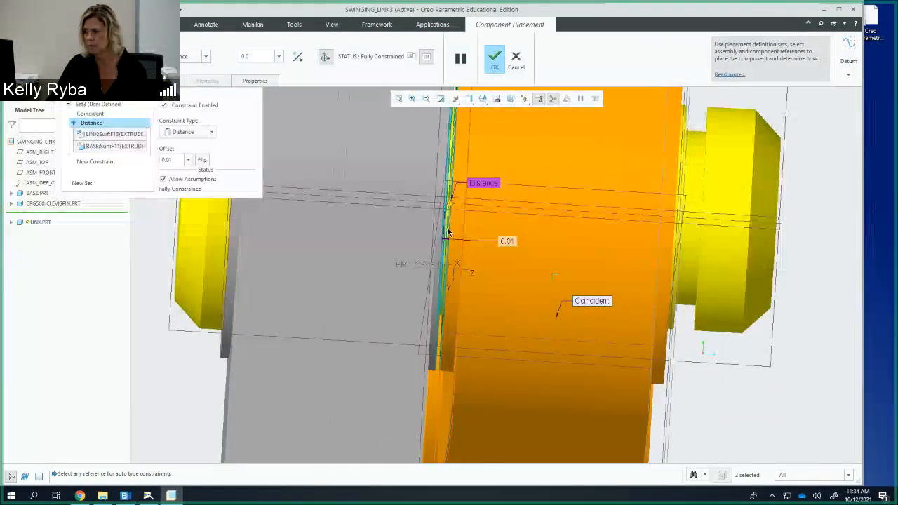
{"action": "middle_click_drag", "start_coordinate": [489, 244], "coordinate": [411, 162]}
{"action": "scroll", "coordinate": [459, 236], "scroll_direction": "up", "scroll_amount": 5}
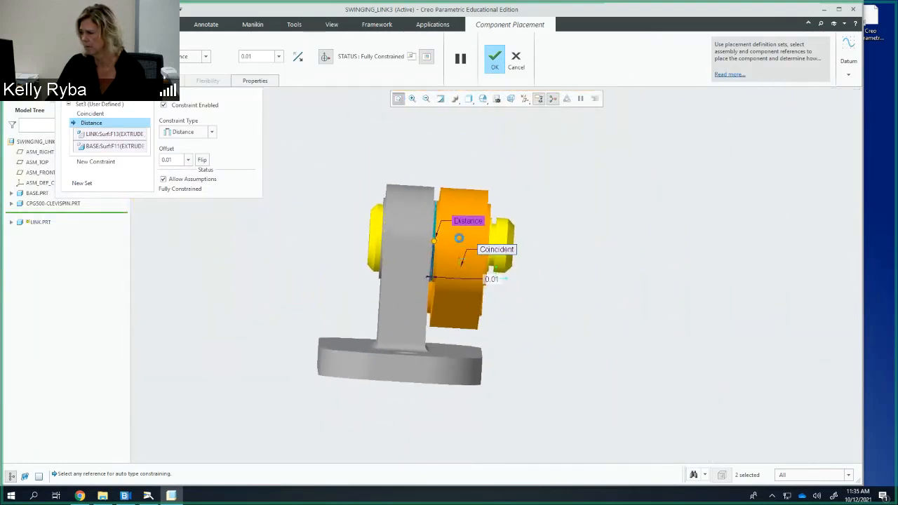
{"action": "middle_click_drag", "start_coordinate": [459, 237], "coordinate": [411, 258]}
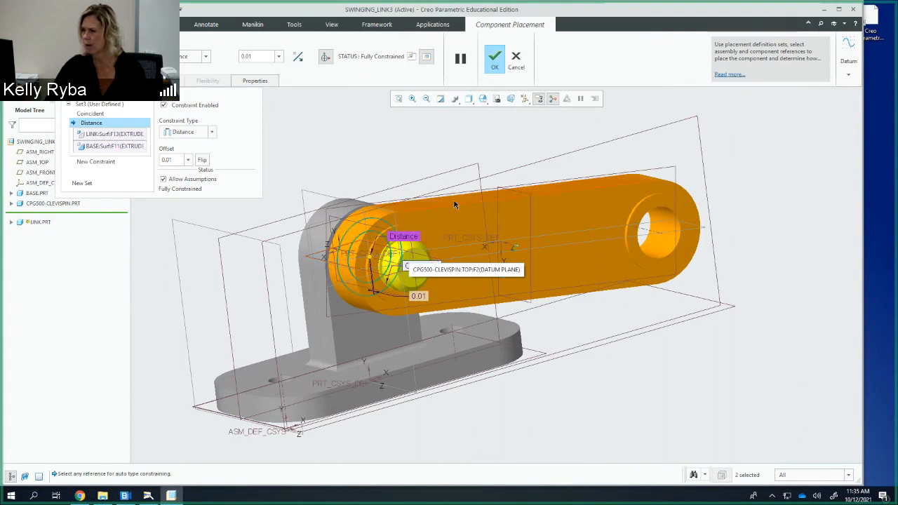
Cancel the link's placement edit and discard the added Distance constraint
{"action": "left_click", "coordinate": [76, 81]}
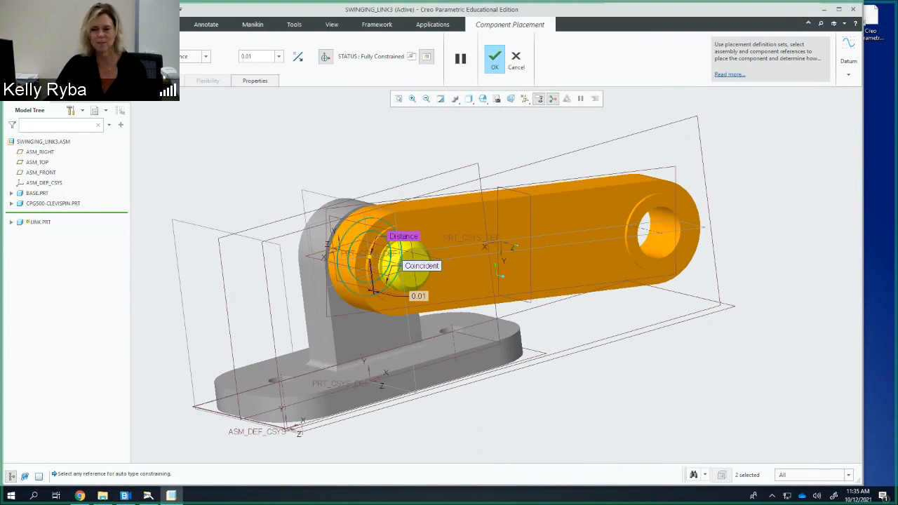
{"action": "left_click", "coordinate": [515, 60]}
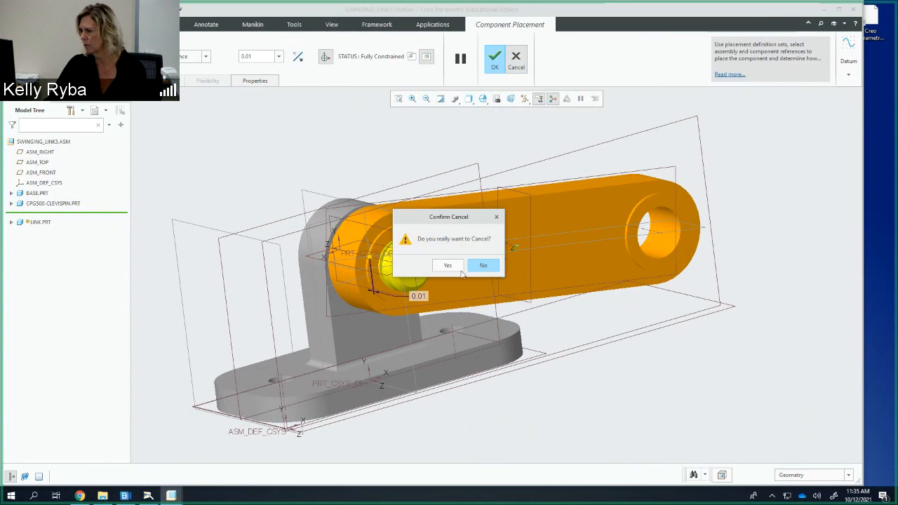
{"action": "left_click", "coordinate": [449, 265]}
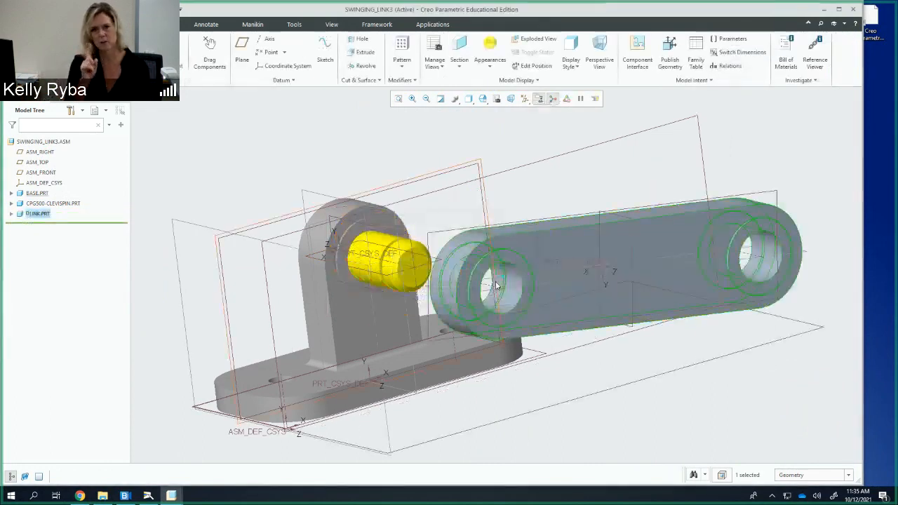
Redefine the link's placement and convert its user-defined constraint set to a Pin connection
{"action": "left_click", "coordinate": [39, 216]}
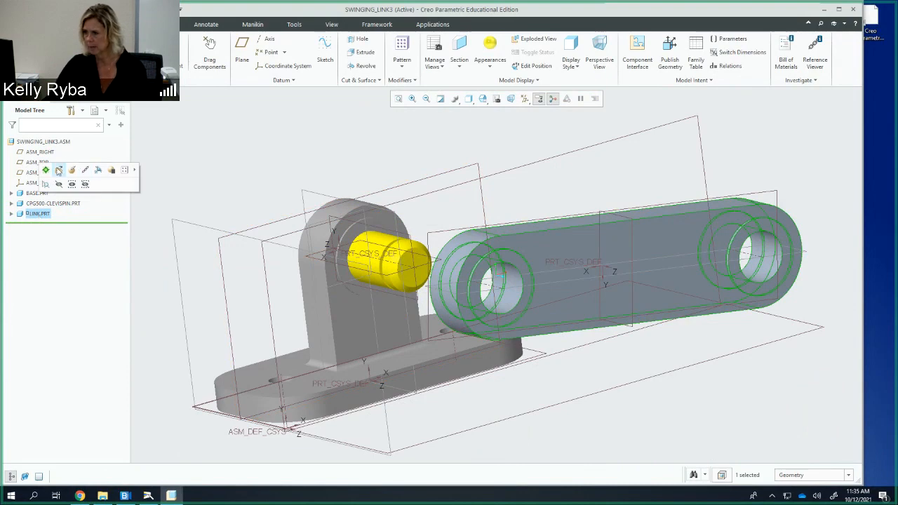
{"action": "left_click", "coordinate": [71, 171]}
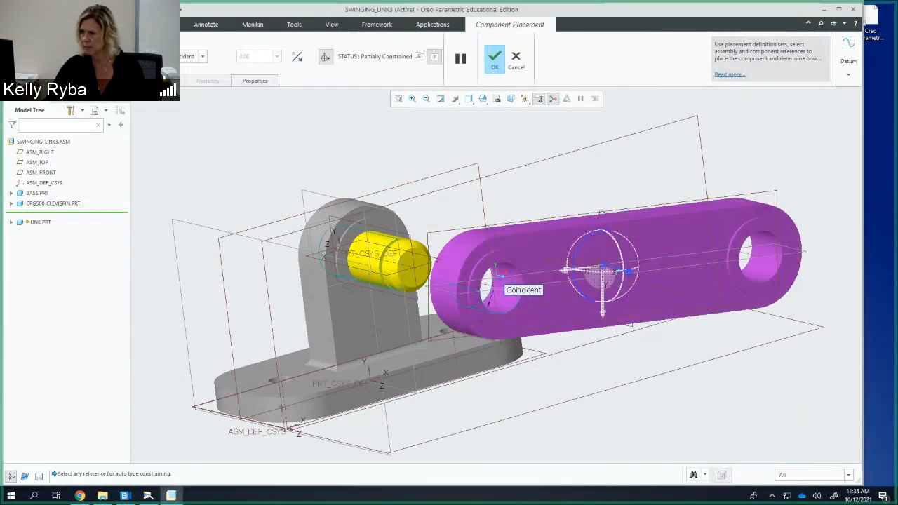
{"action": "left_click", "coordinate": [134, 56]}
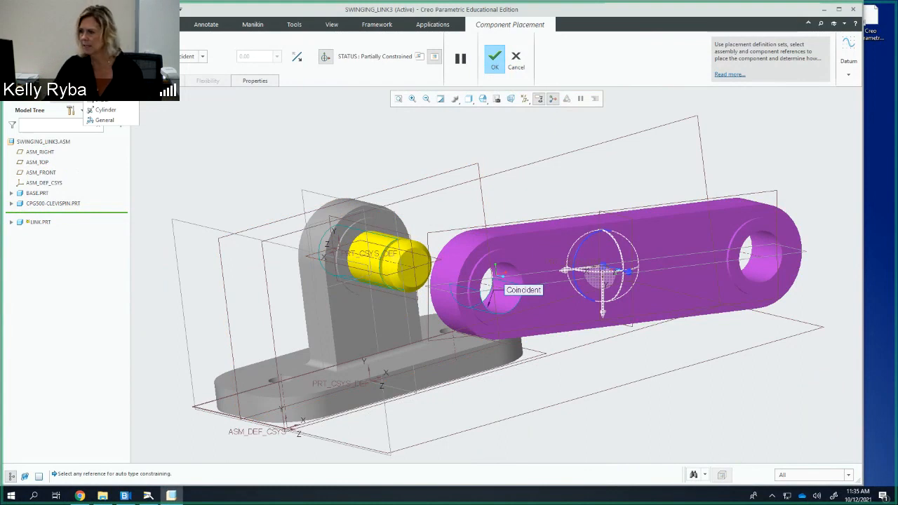
{"action": "left_click", "coordinate": [103, 90]}
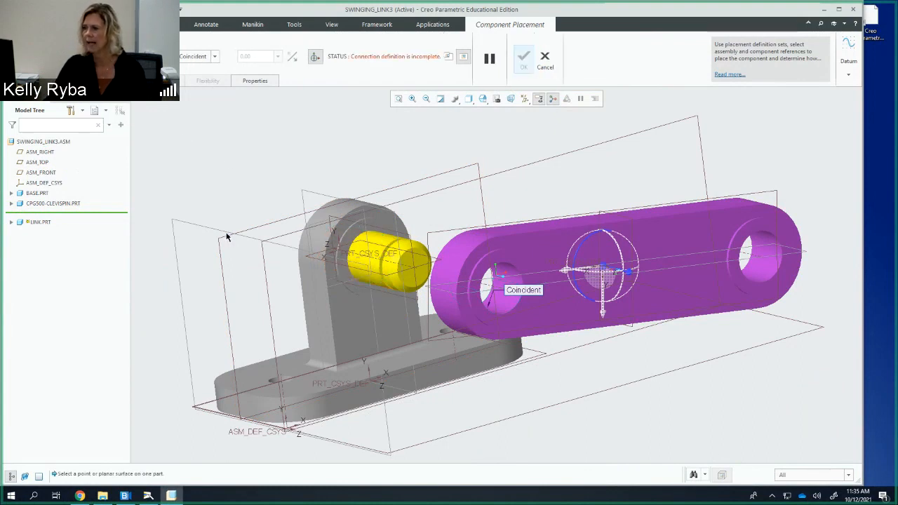
{"action": "left_click", "coordinate": [74, 81]}
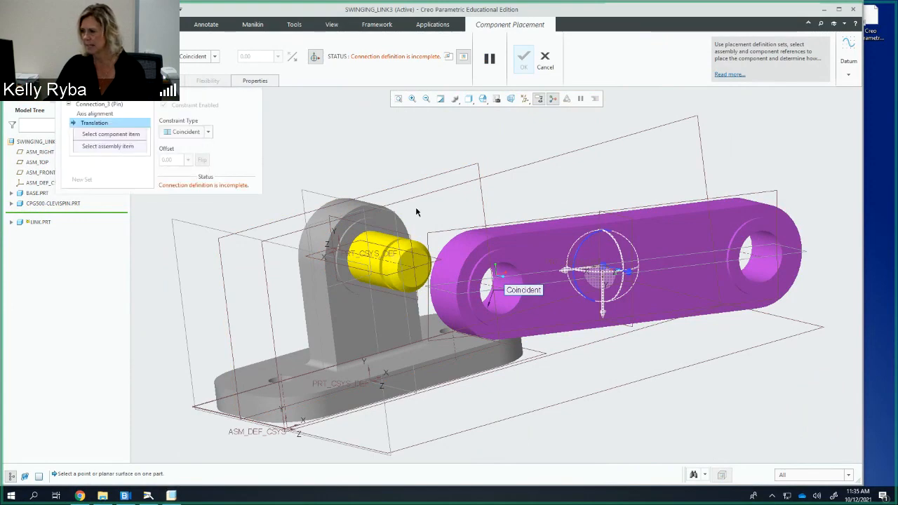
{"action": "left_click", "coordinate": [510, 300]}
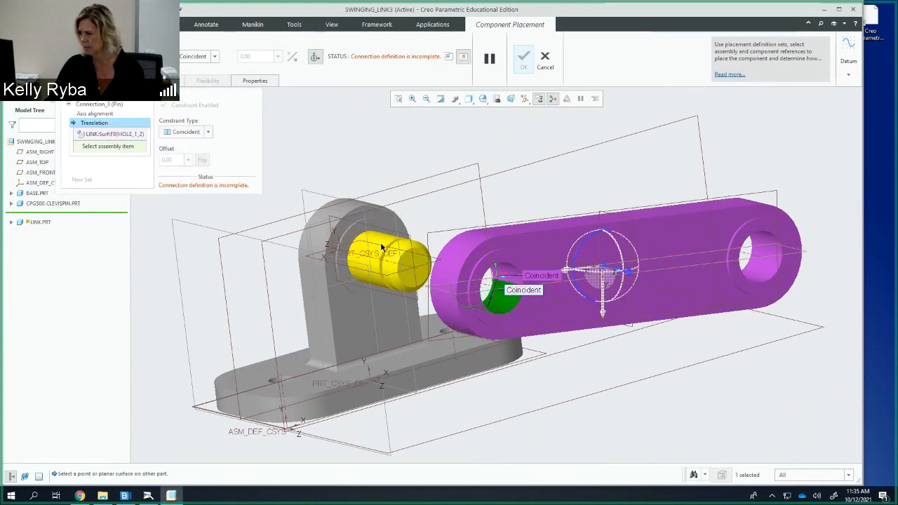
{"action": "middle_click_drag", "start_coordinate": [383, 246], "coordinate": [420, 258]}
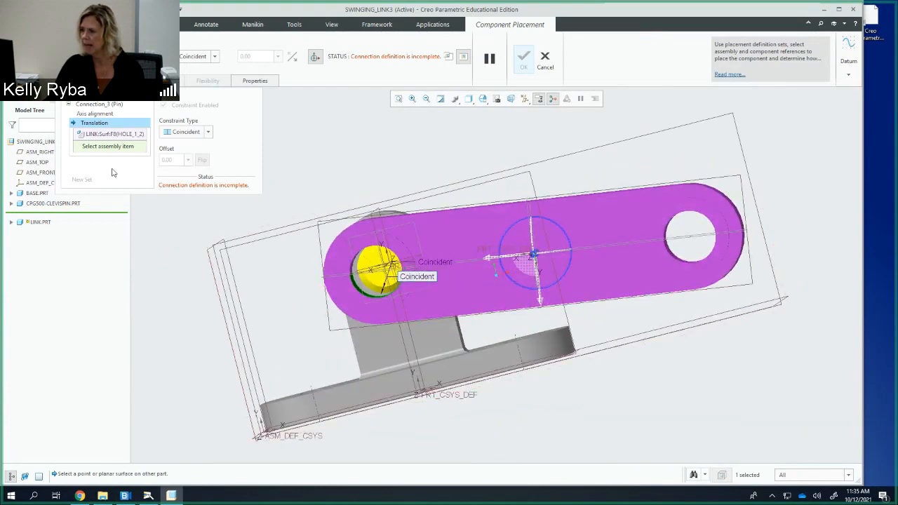
{"action": "left_click", "coordinate": [98, 115]}
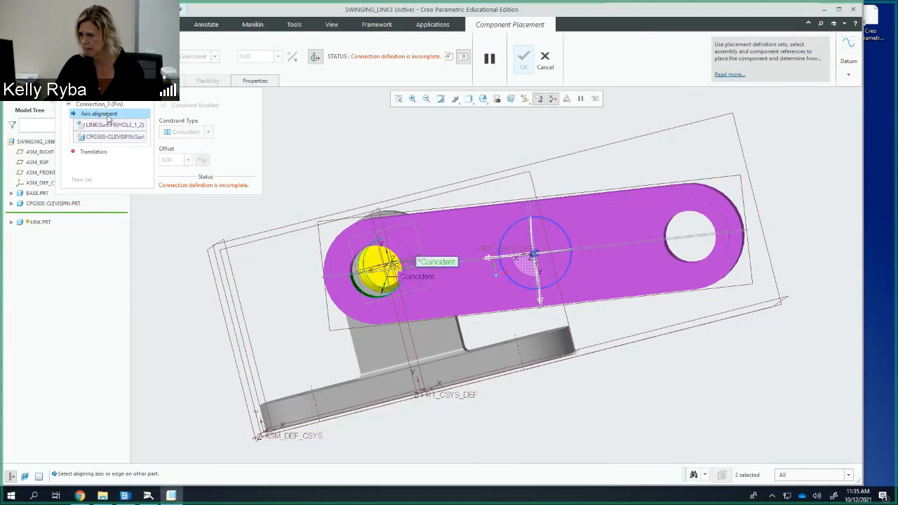
{"action": "left_click", "coordinate": [97, 152]}
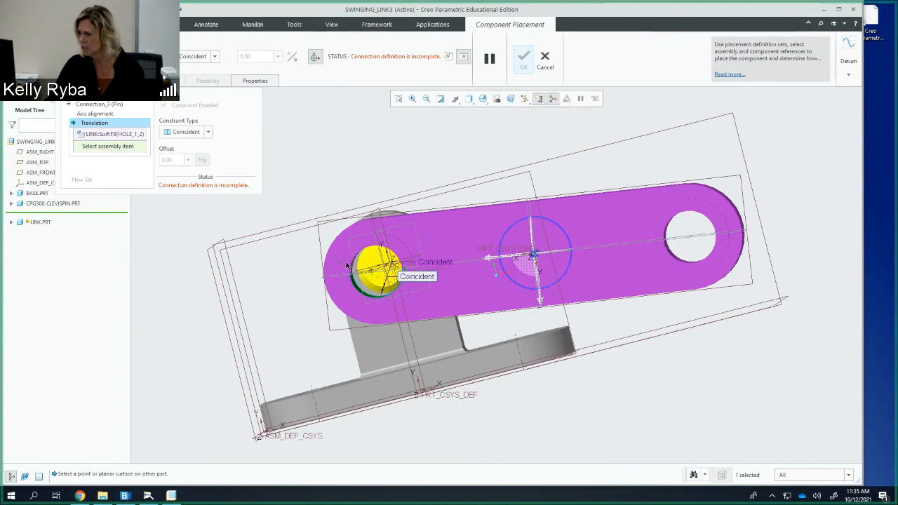
{"action": "middle_click_drag", "start_coordinate": [348, 265], "coordinate": [480, 258]}
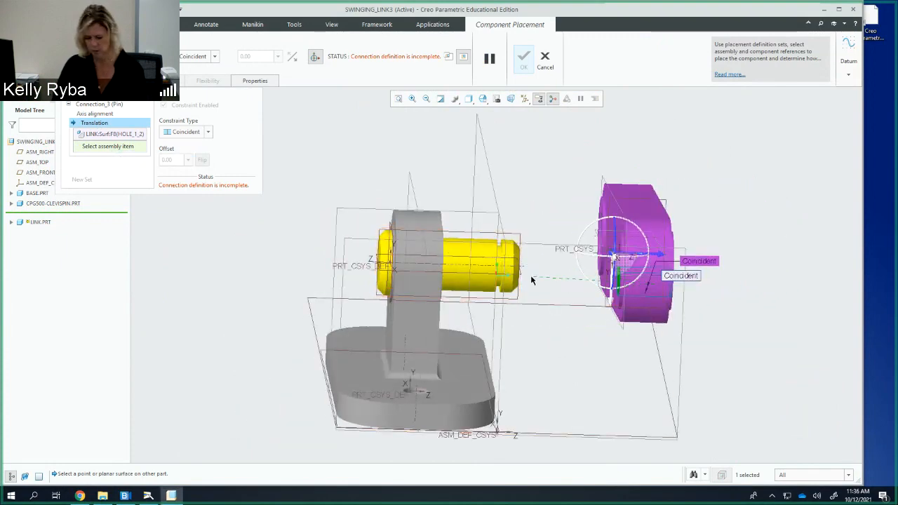
{"action": "middle_click_drag", "start_coordinate": [507, 265], "coordinate": [478, 268]}
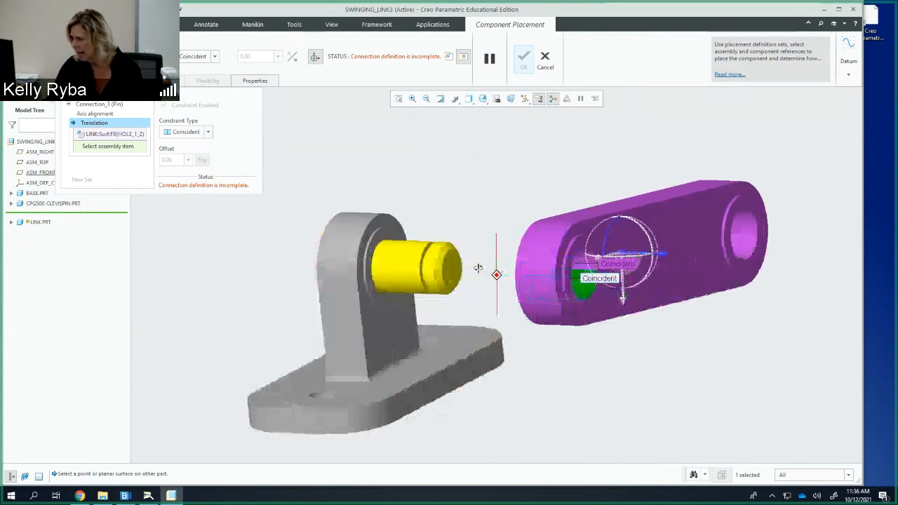
{"action": "left_click", "coordinate": [207, 132]}
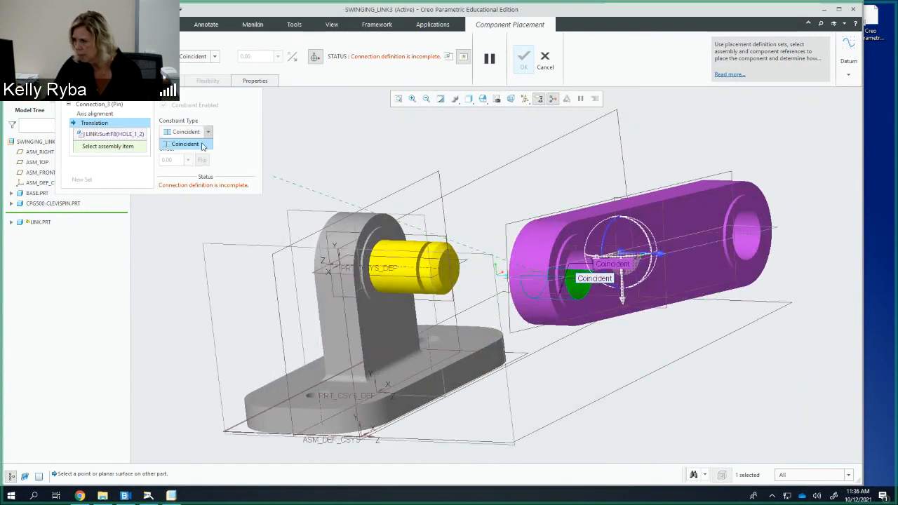
{"action": "left_click", "coordinate": [185, 144]}
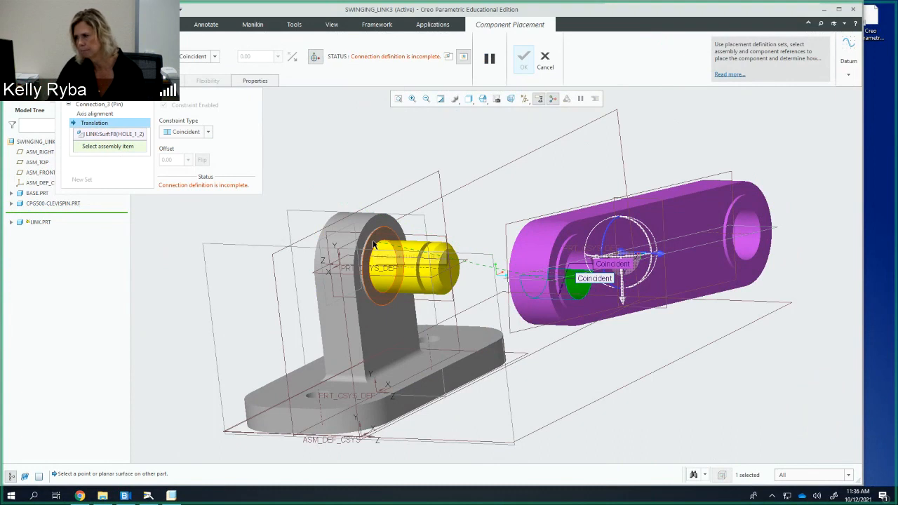
{"action": "left_click", "coordinate": [457, 272]}
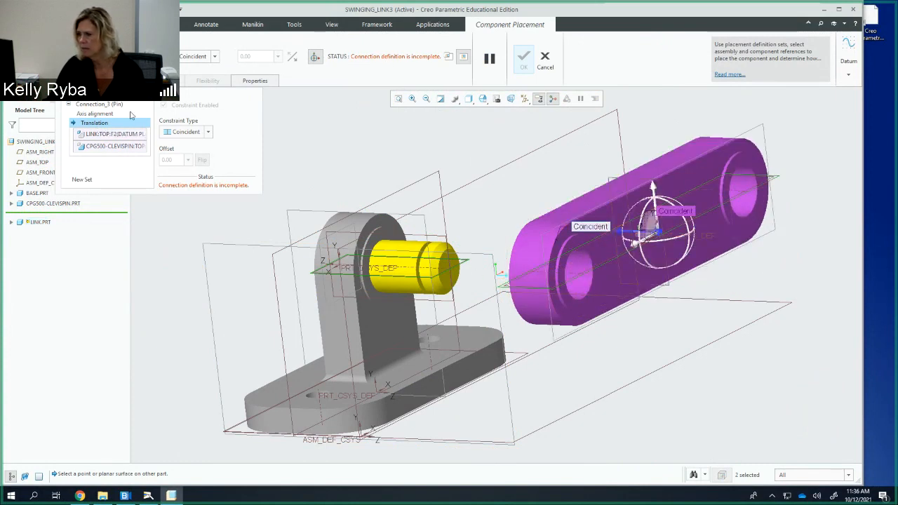
{"action": "left_click", "coordinate": [87, 180]}
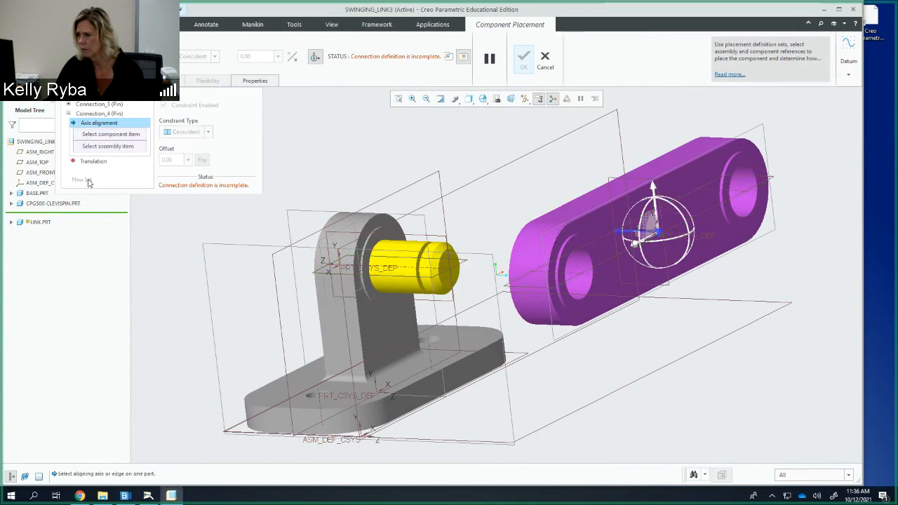
{"action": "middle_click_drag", "start_coordinate": [506, 195], "coordinate": [360, 240]}
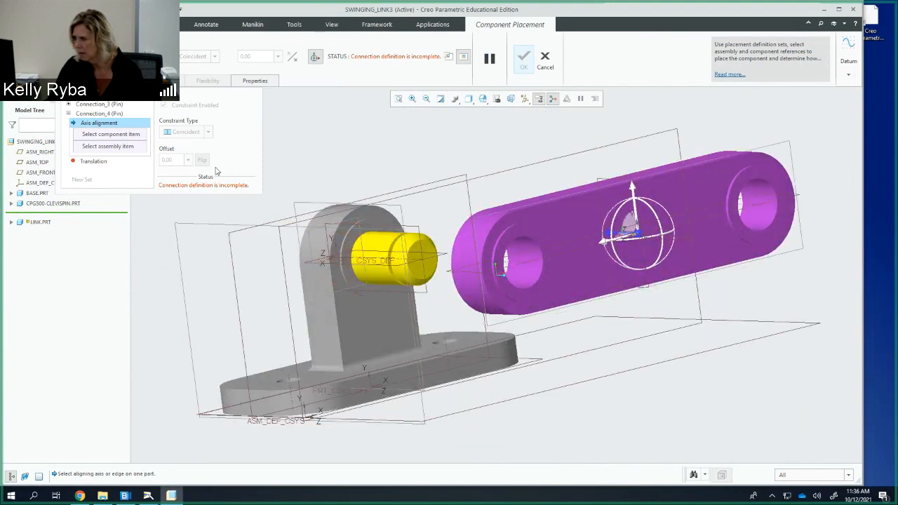
{"action": "left_click", "coordinate": [547, 67]}
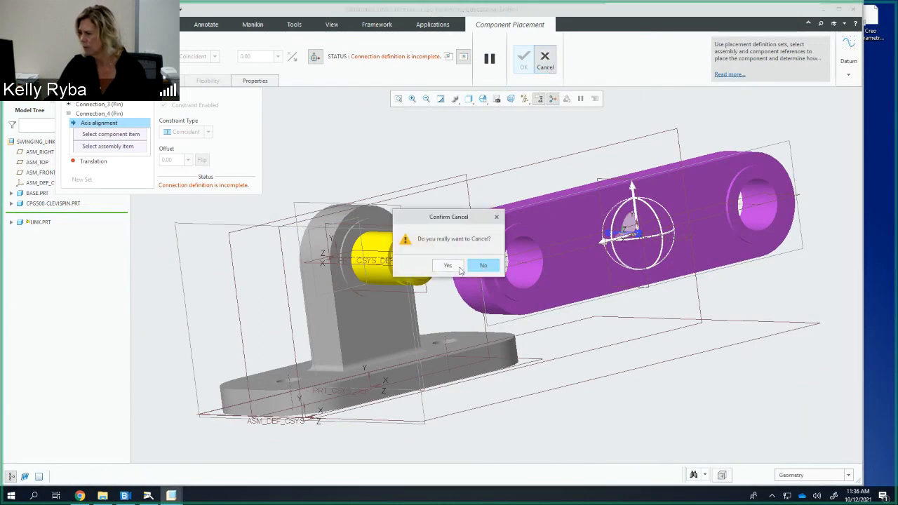
{"action": "left_click", "coordinate": [450, 266]}
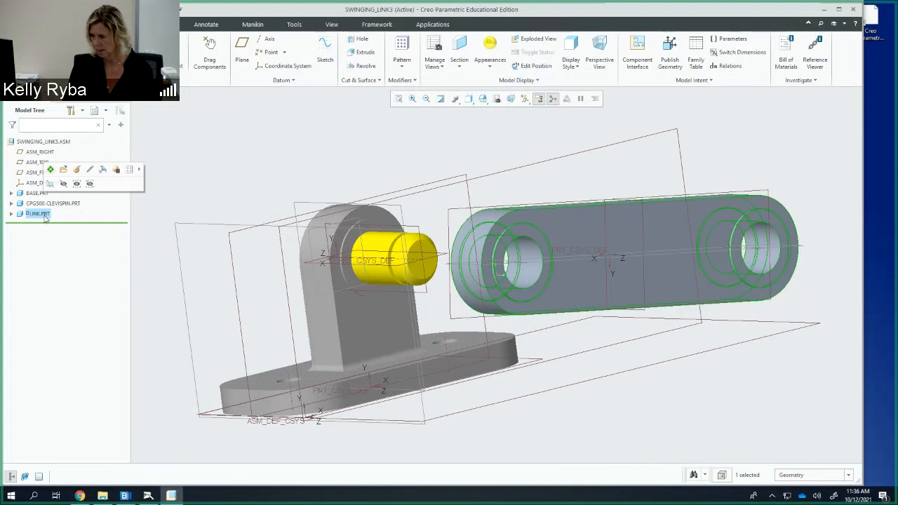
Delete the link from the assembly and insert link.prt again as a new component
{"action": "key", "text": "Delete"}
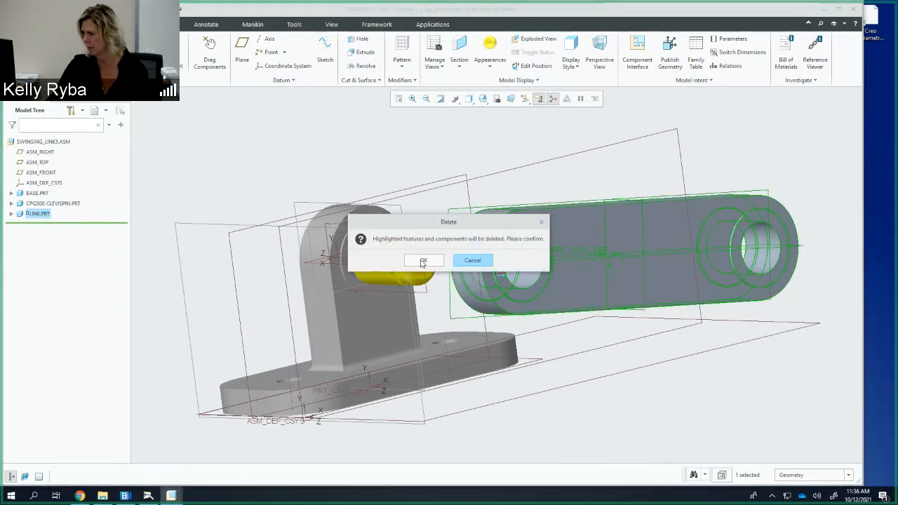
{"action": "left_click", "coordinate": [423, 261]}
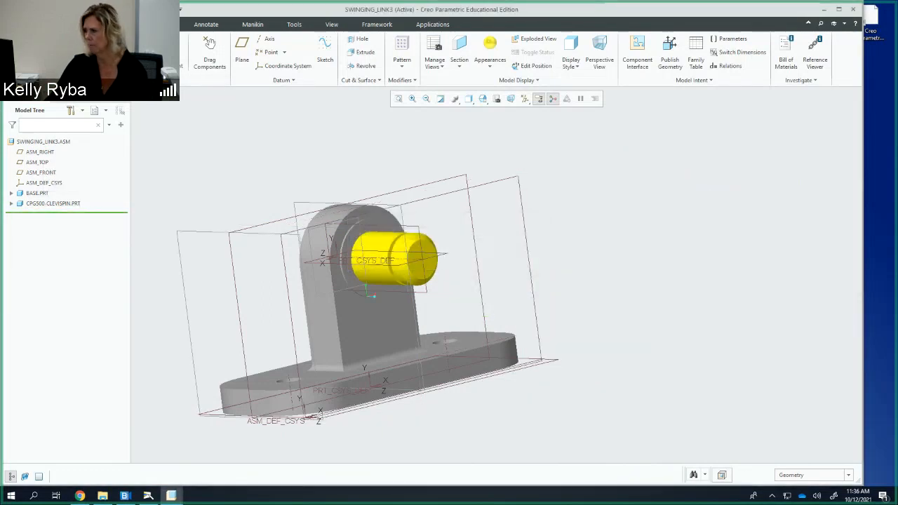
{"action": "left_click", "coordinate": [384, 296]}
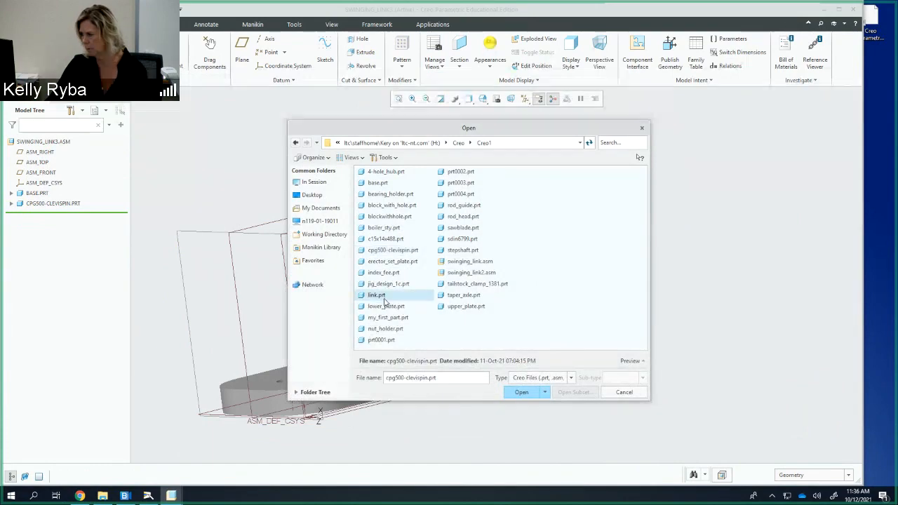
{"action": "left_click", "coordinate": [522, 393]}
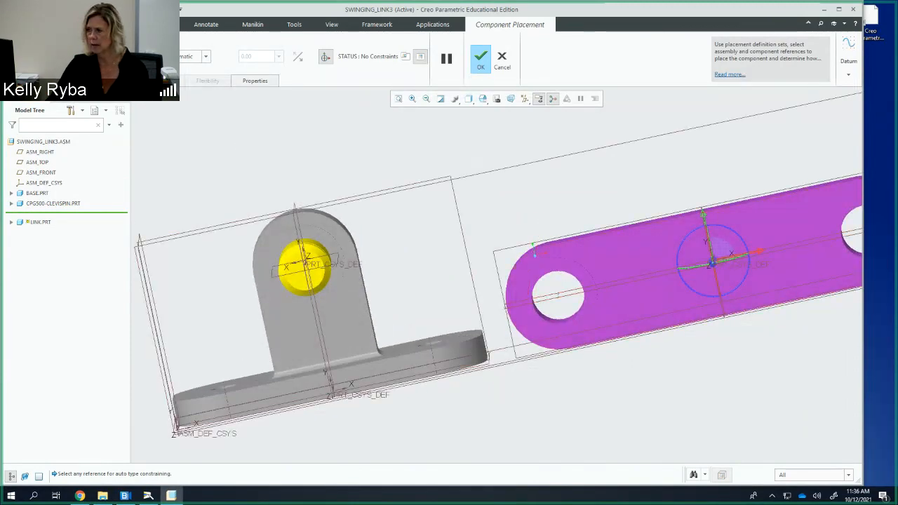
Give the link a Pin connection and align the axis of its hole nearest the base with the clevis pin
{"action": "left_click", "coordinate": [134, 56]}
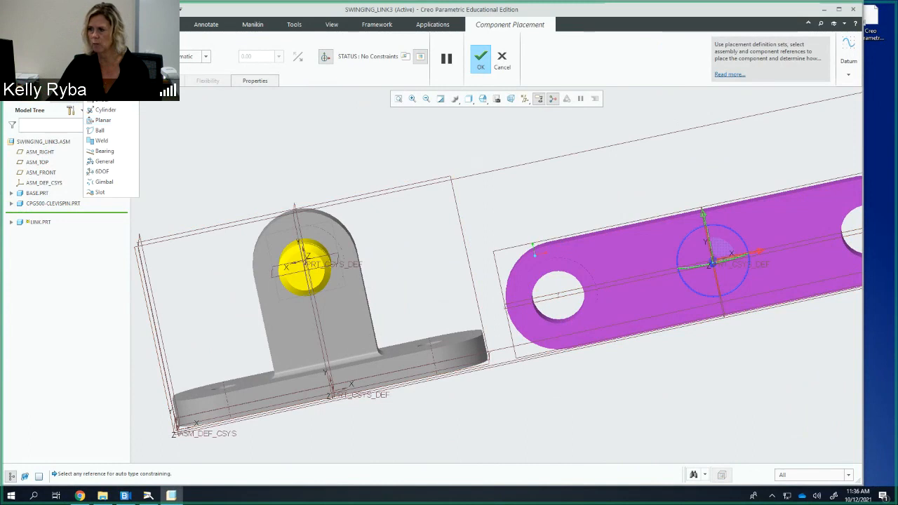
{"action": "left_click", "coordinate": [102, 89]}
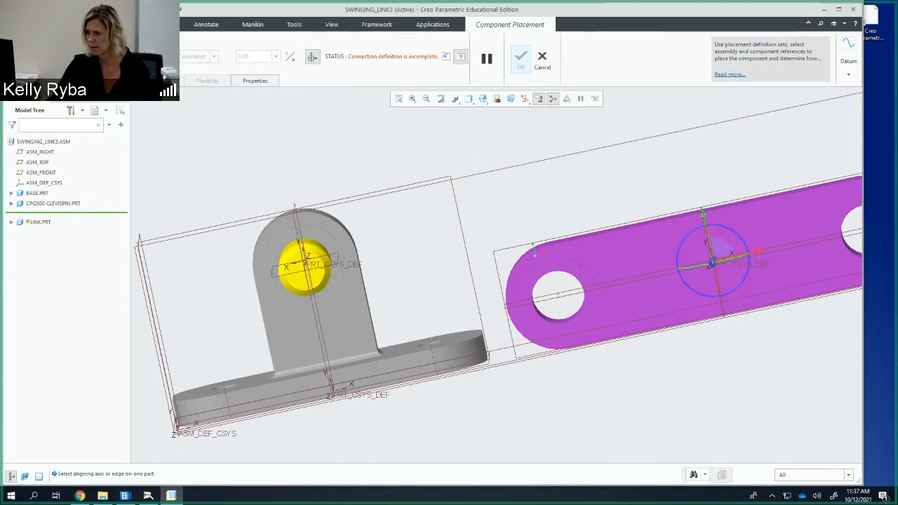
{"action": "left_click", "coordinate": [88, 81]}
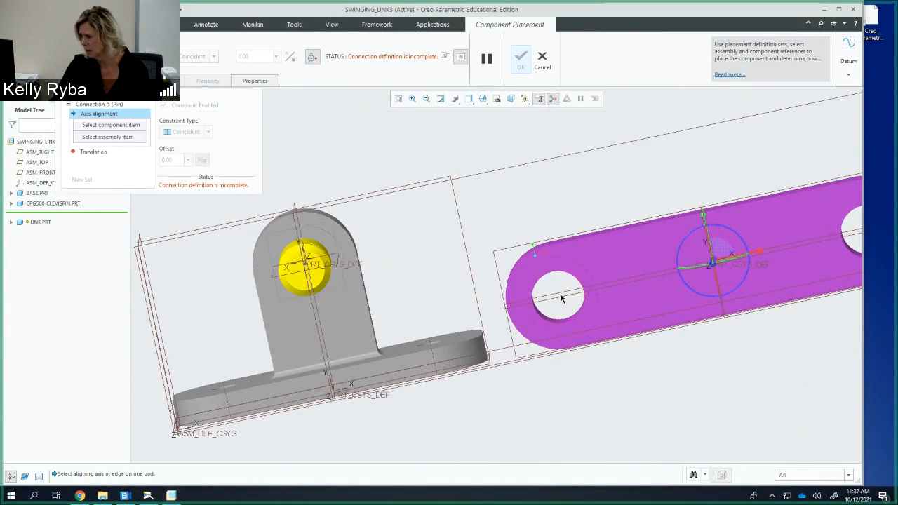
{"action": "middle_click_drag", "start_coordinate": [561, 298], "coordinate": [618, 301]}
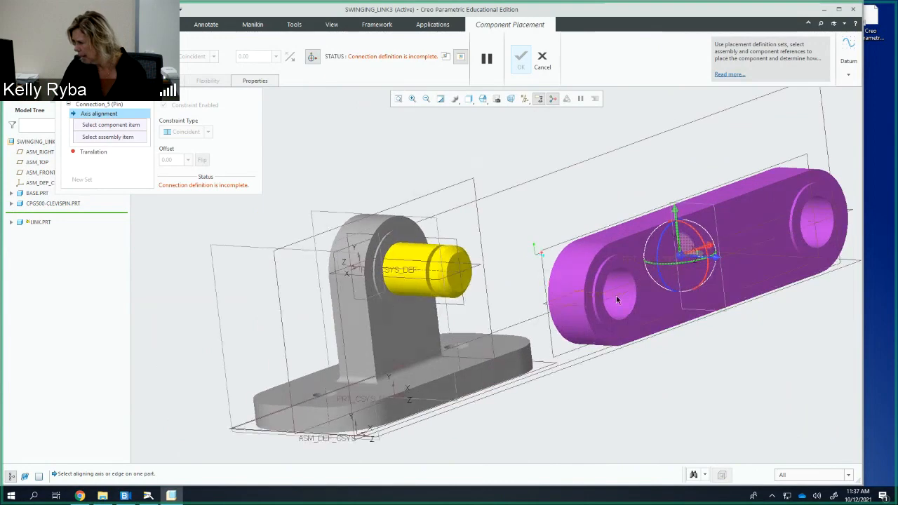
{"action": "scroll", "coordinate": [617, 300], "scroll_direction": "down", "scroll_amount": 4}
{"action": "left_click", "coordinate": [609, 296]}
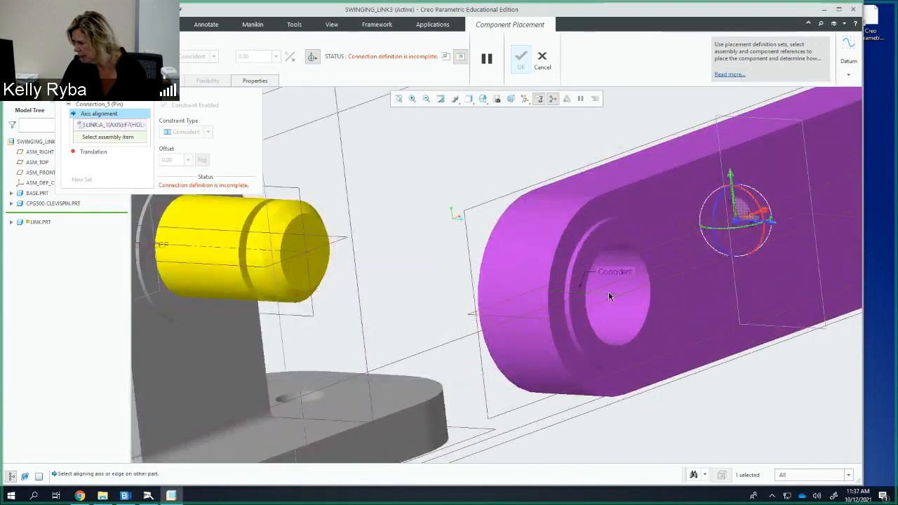
{"action": "left_click", "coordinate": [287, 249]}
Define the Pin connection's translation as a Distance between the base's raised boss face and the facing boss face of the link
{"action": "middle_click_drag", "start_coordinate": [339, 265], "coordinate": [369, 263]}
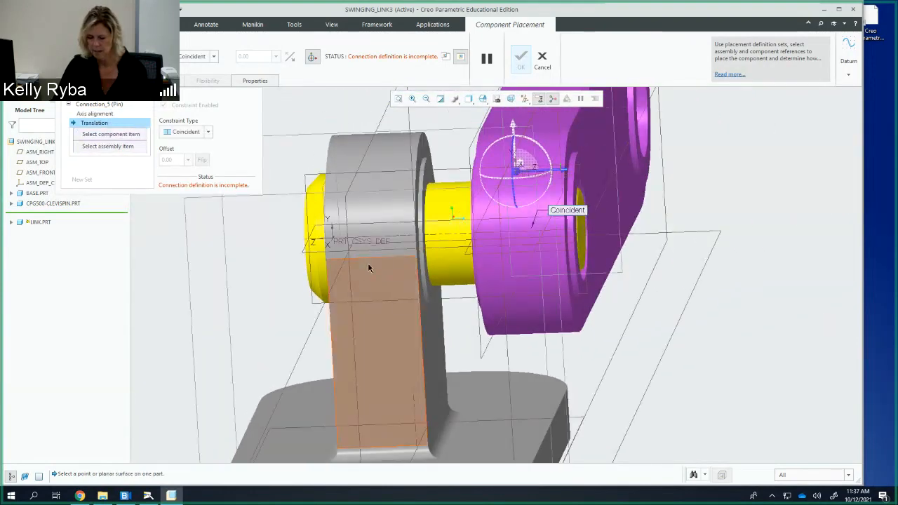
{"action": "left_click", "coordinate": [207, 134]}
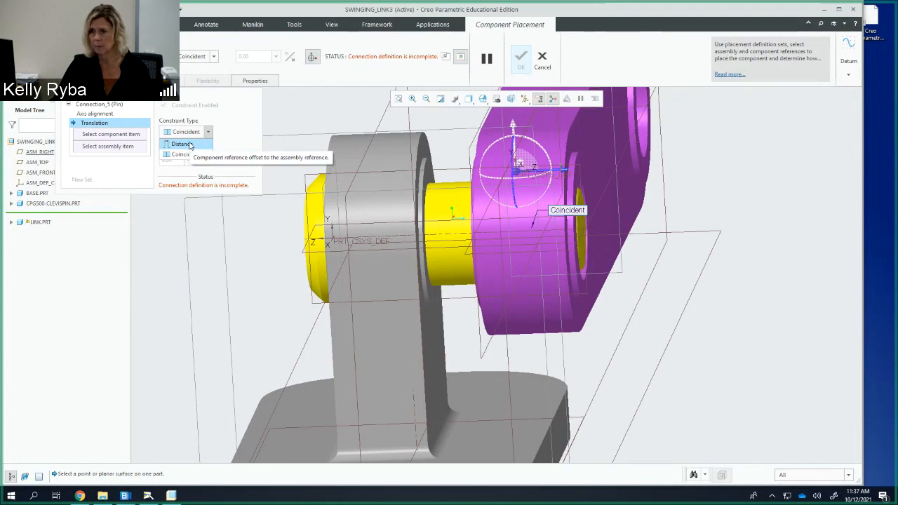
{"action": "left_click", "coordinate": [183, 144]}
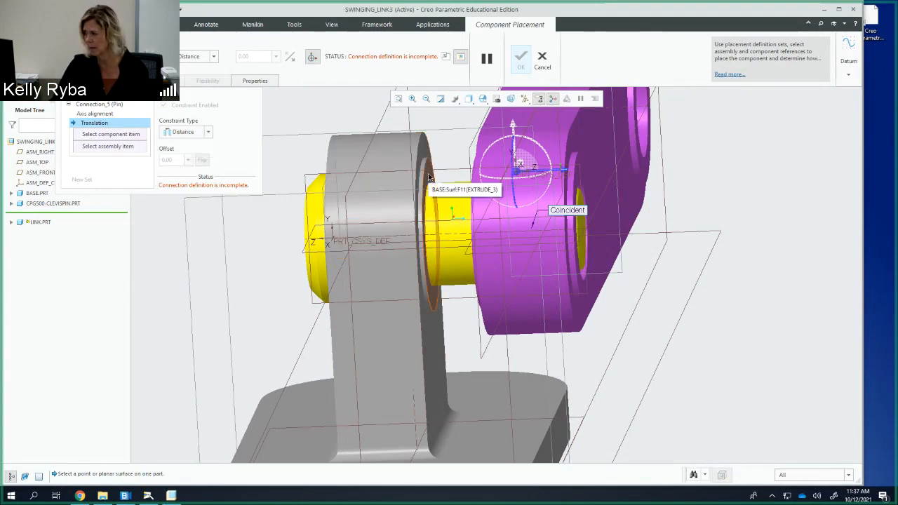
{"action": "middle_click_drag", "start_coordinate": [449, 205], "coordinate": [423, 211]}
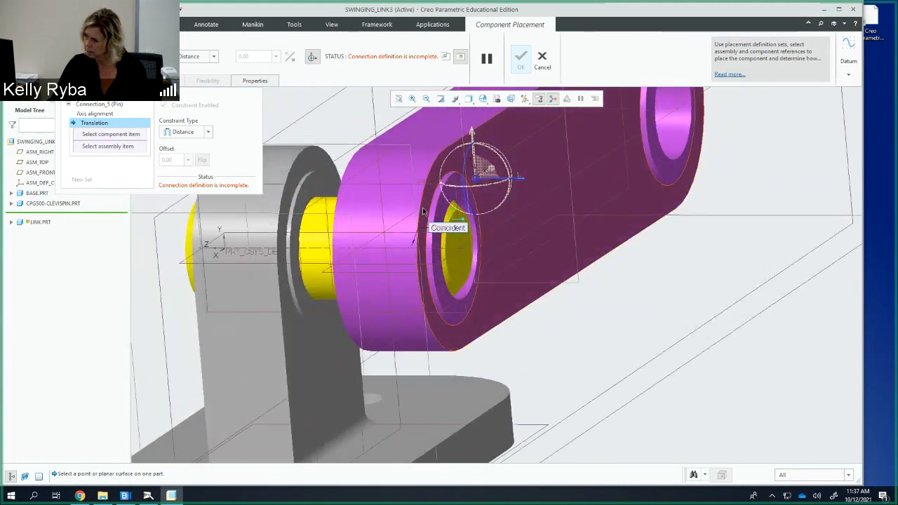
{"action": "left_click", "coordinate": [308, 192]}
{"action": "middle_click_drag", "start_coordinate": [309, 192], "coordinate": [347, 194]}
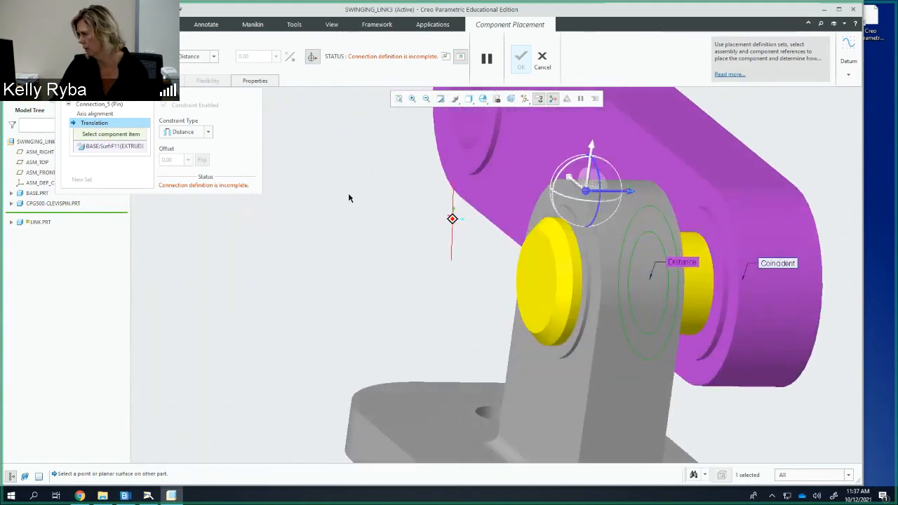
{"action": "left_click", "coordinate": [697, 225]}
{"action": "middle_click_drag", "start_coordinate": [696, 225], "coordinate": [484, 211]}
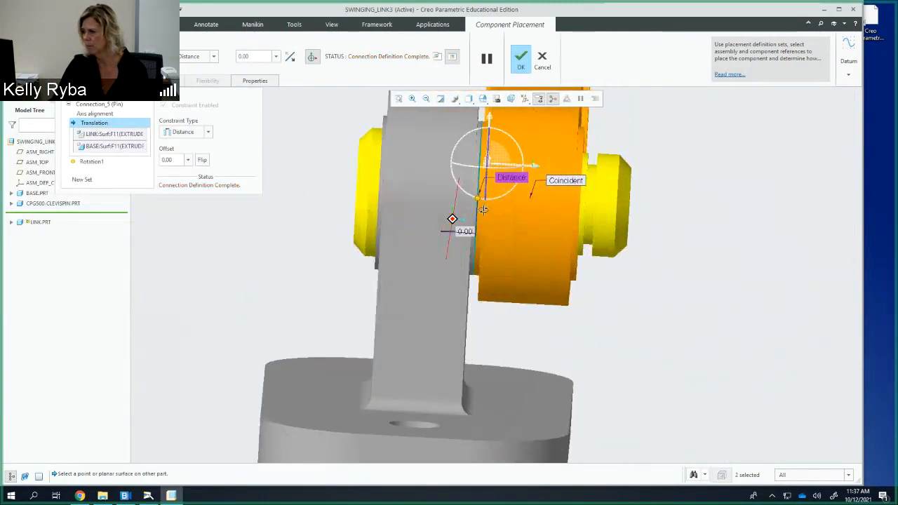
Set the translation offset between the boss faces to 0.01 and accept the link's placement
{"action": "double_click", "coordinate": [173, 161]}
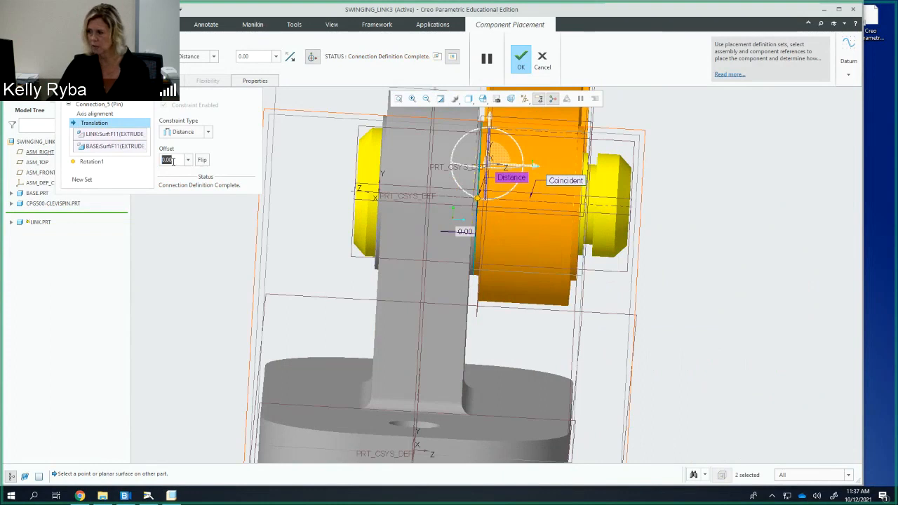
{"action": "type", "text": "."}
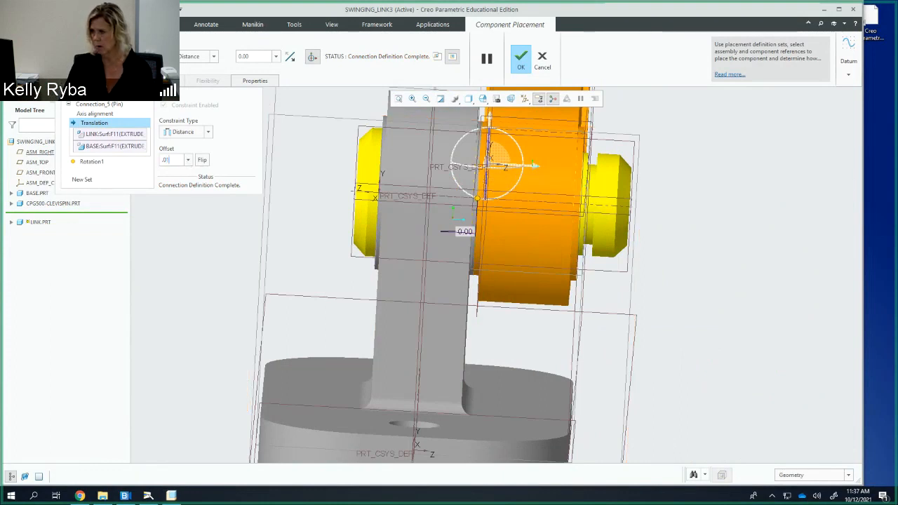
{"action": "key", "text": "Return"}
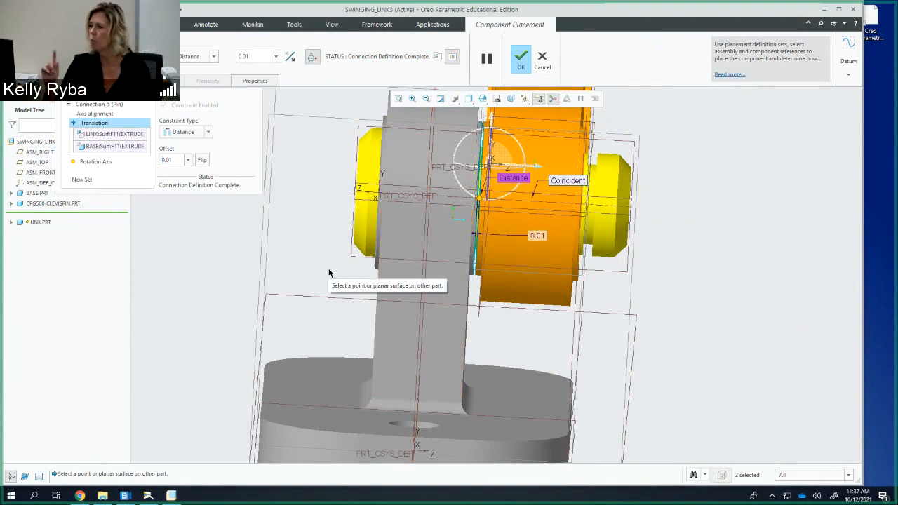
{"action": "left_click", "coordinate": [520, 63]}
Apply the bright red appearance to the whole link part in the assembly
{"action": "middle_click_drag", "start_coordinate": [534, 229], "coordinate": [490, 220]}
{"action": "scroll", "coordinate": [472, 229], "scroll_direction": "down", "scroll_amount": 4}
{"action": "scroll", "coordinate": [489, 242], "scroll_direction": "up", "scroll_amount": 9}
{"action": "left_click", "coordinate": [46, 214]}
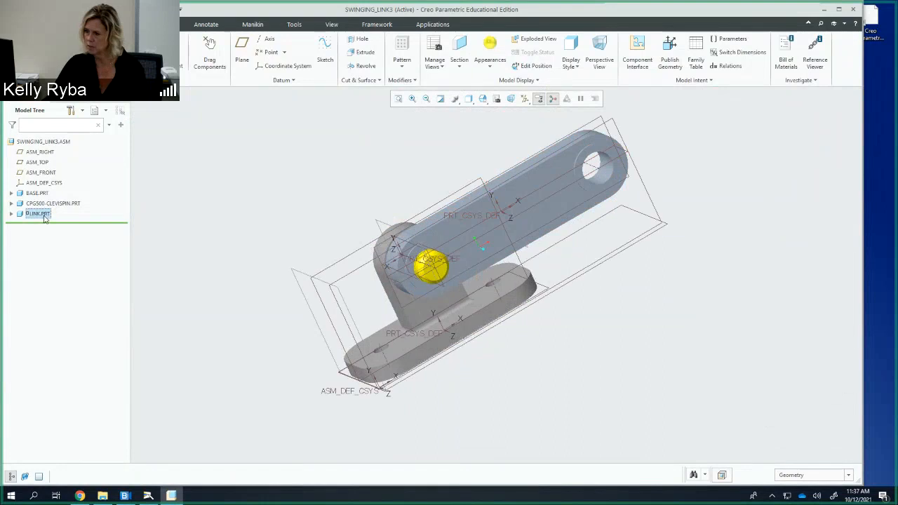
{"action": "left_click", "coordinate": [490, 66]}
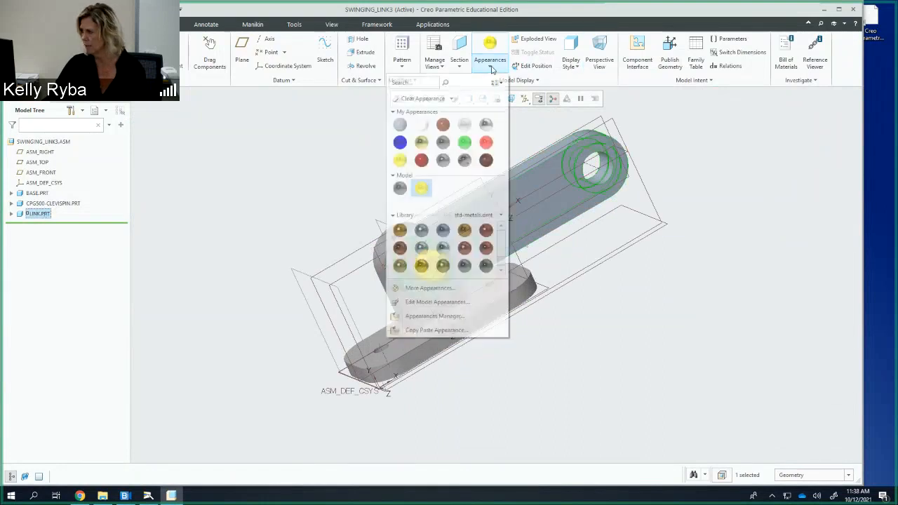
{"action": "left_click", "coordinate": [485, 142]}
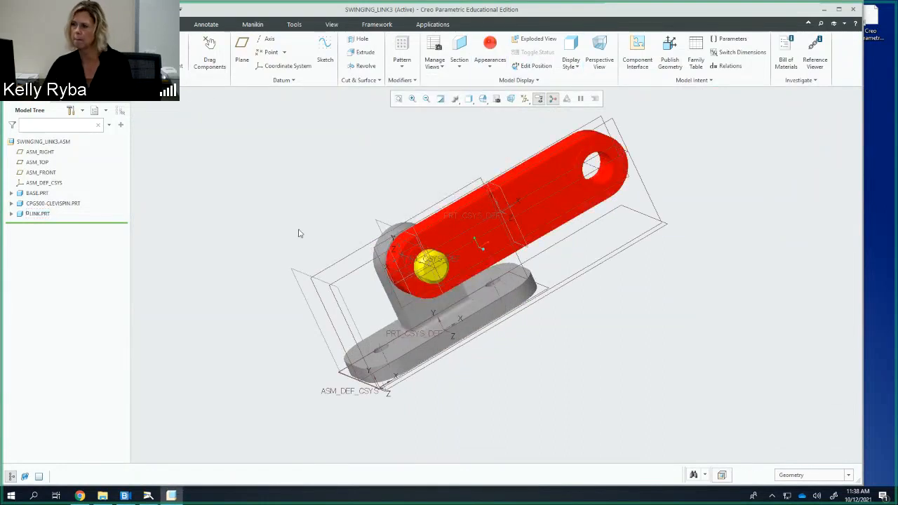
Swing the link downwards about the clevis pin with Drag Components and accept its new position
{"action": "left_click", "coordinate": [210, 61]}
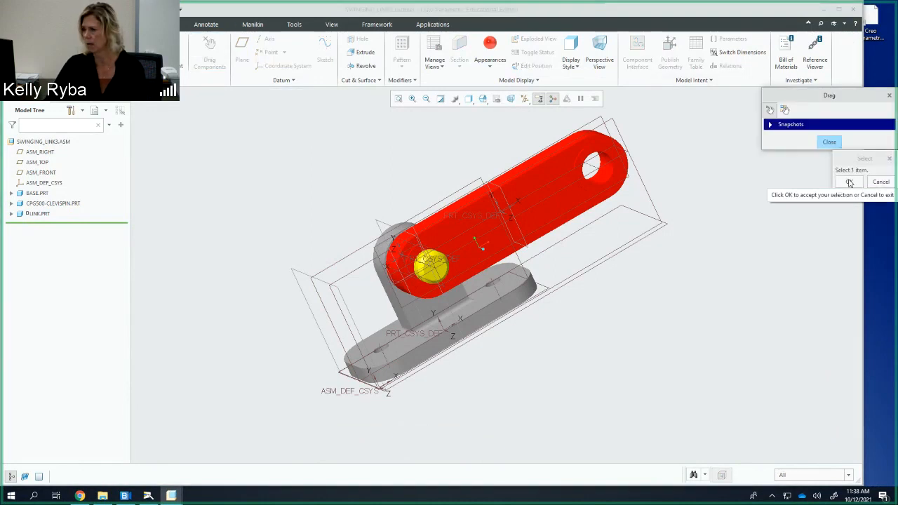
{"action": "left_click", "coordinate": [39, 214]}
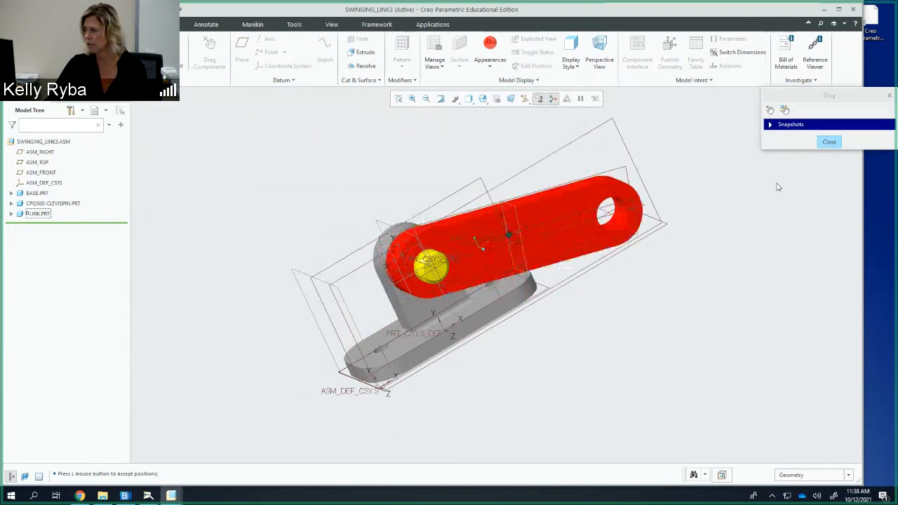
{"action": "left_click", "coordinate": [830, 141]}
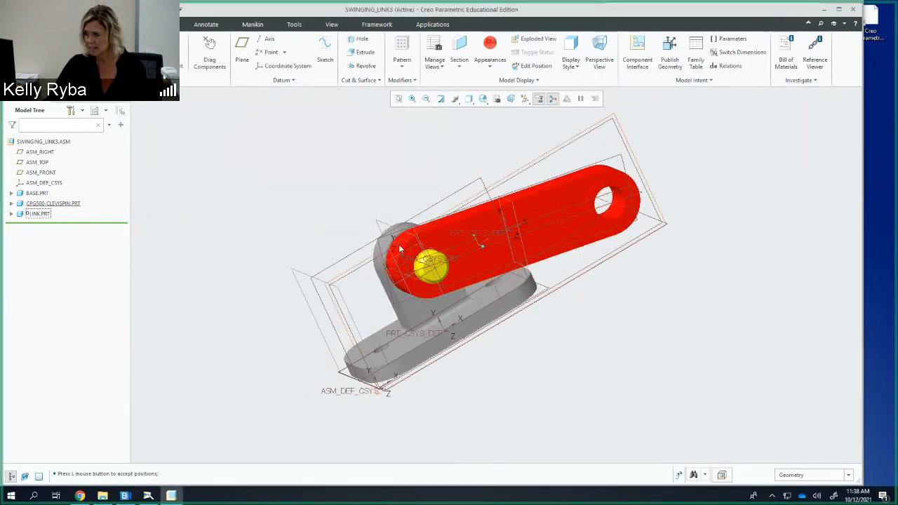
{"action": "middle_click_drag", "start_coordinate": [384, 244], "coordinate": [495, 272]}
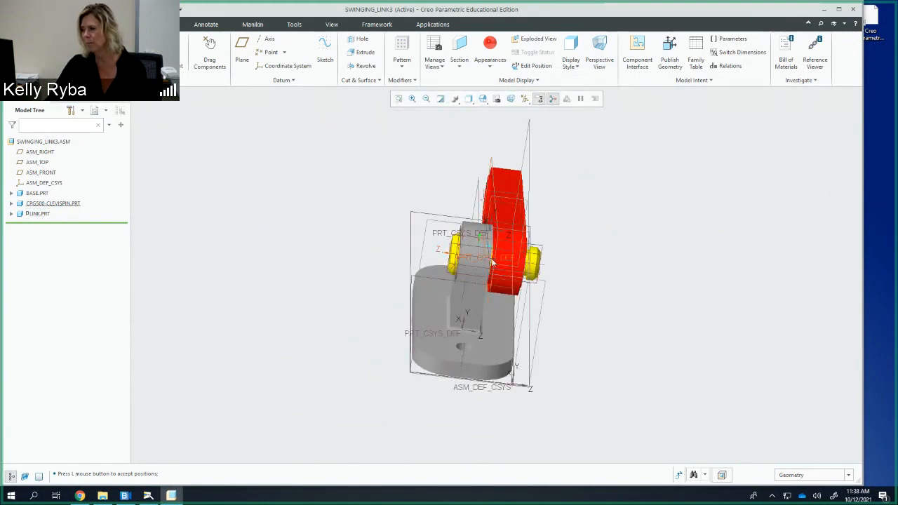
{"action": "mouse_move", "coordinate": [492, 260]}
{"action": "middle_mouse_down"}
{"action": "mouse_move", "coordinate": [515, 259]}
{"action": "mouse_move", "coordinate": [493, 250]}
{"action": "middle_mouse_up"}
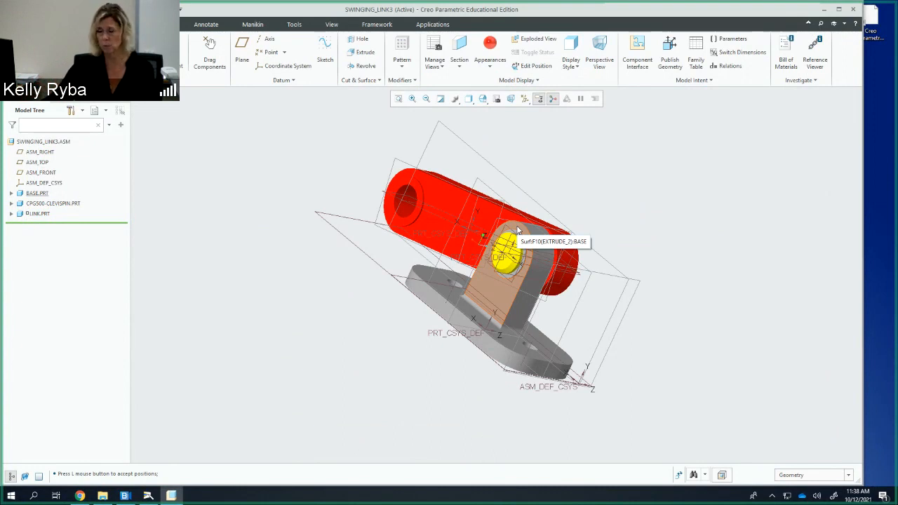
{"action": "middle_click_drag", "start_coordinate": [517, 231], "coordinate": [541, 208]}
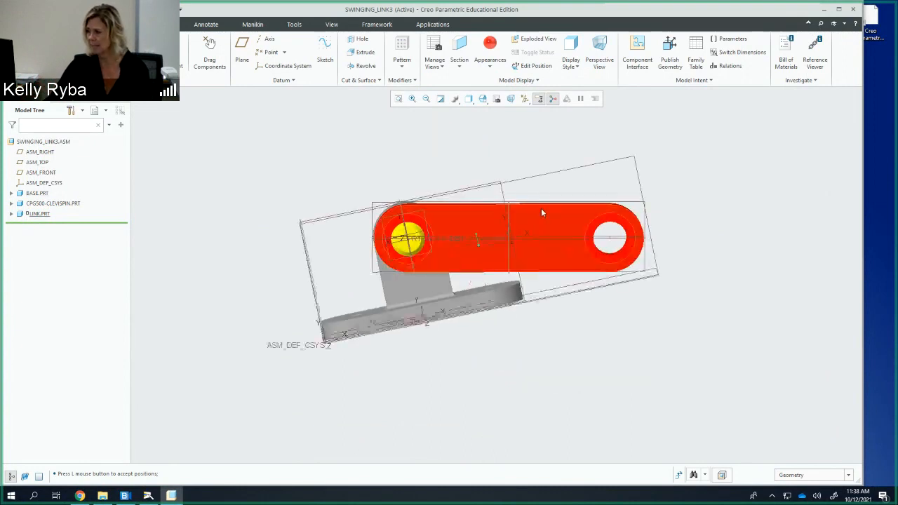
{"action": "middle_click_drag", "start_coordinate": [461, 169], "coordinate": [472, 168]}
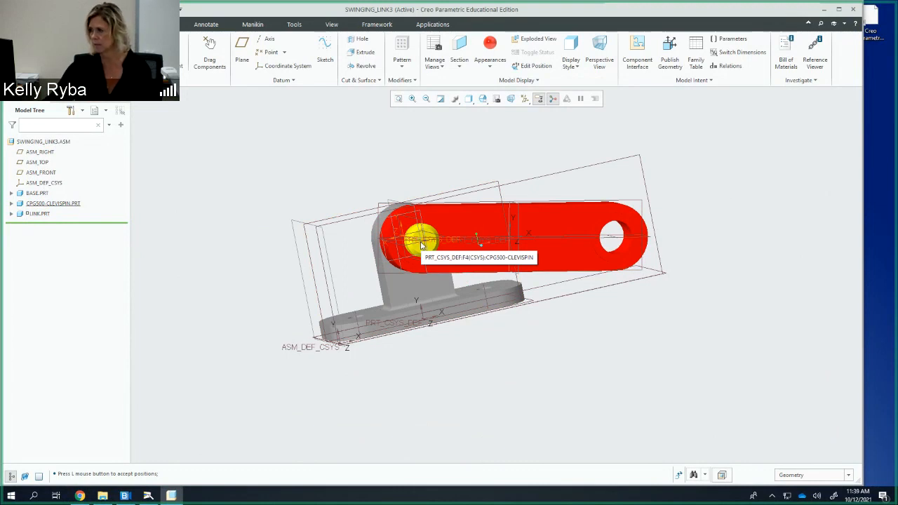
{"action": "middle_click_drag", "start_coordinate": [369, 181], "coordinate": [391, 187]}
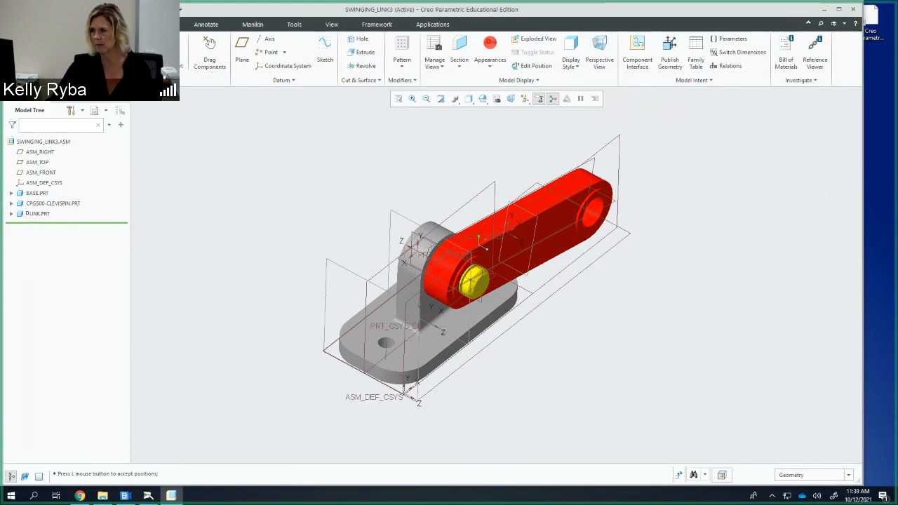
Save the SWINGING_LINK3 assembly in the Creo1 folder
{"action": "key", "text": "alt+f"}
{"action": "key", "text": "ctrl+s"}
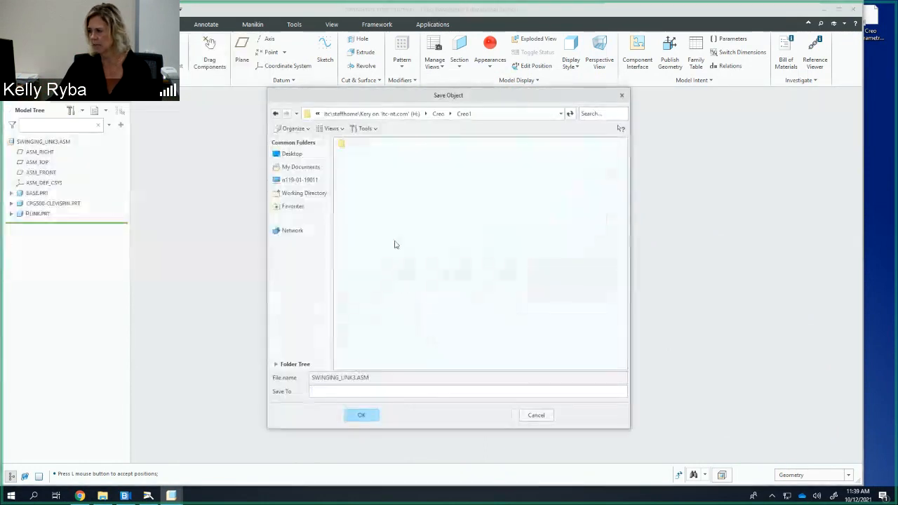
{"action": "left_click", "coordinate": [361, 416]}
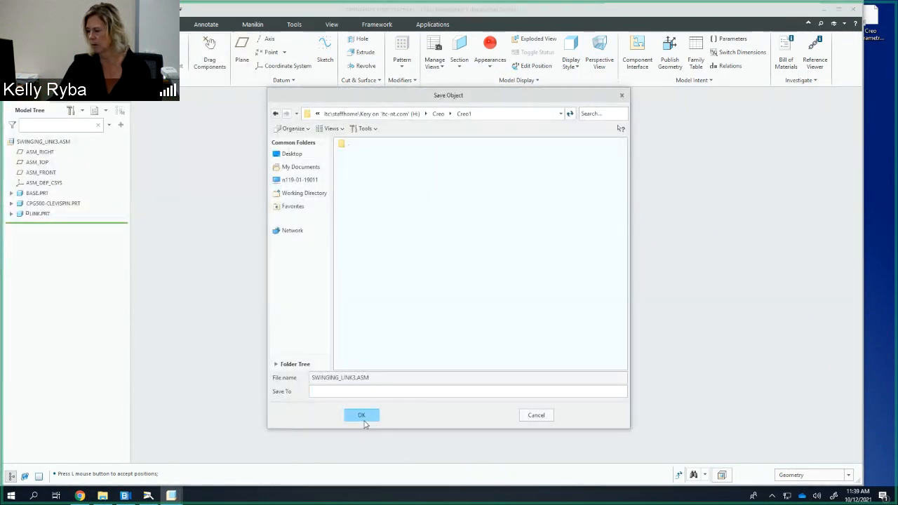
{"action": "left_click", "coordinate": [543, 327]}
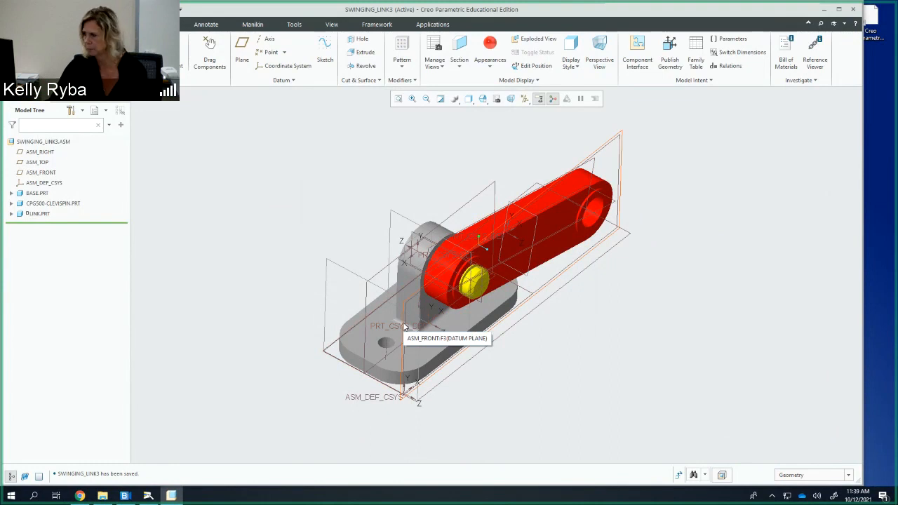
Bring the retaining ring part sdin6799.prt into the assembly as a new component
{"action": "key", "text": "ctrl+o"}
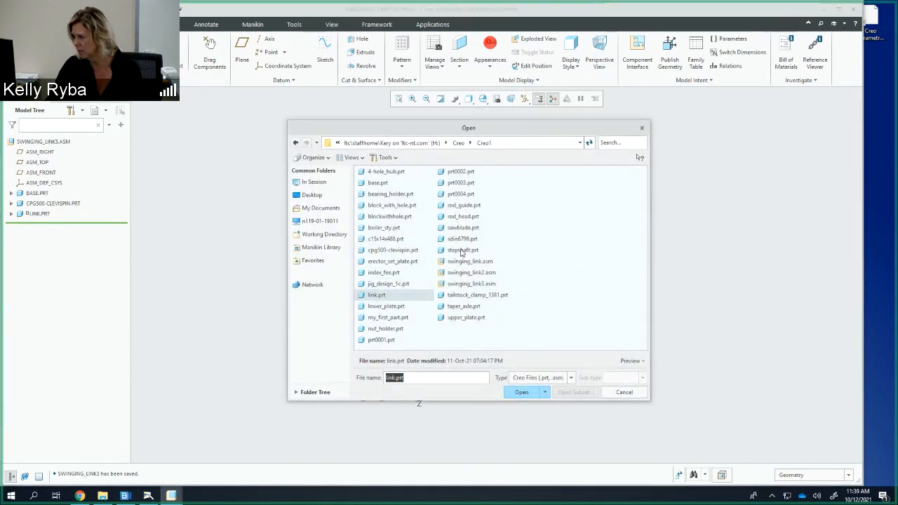
{"action": "left_click", "coordinate": [462, 240]}
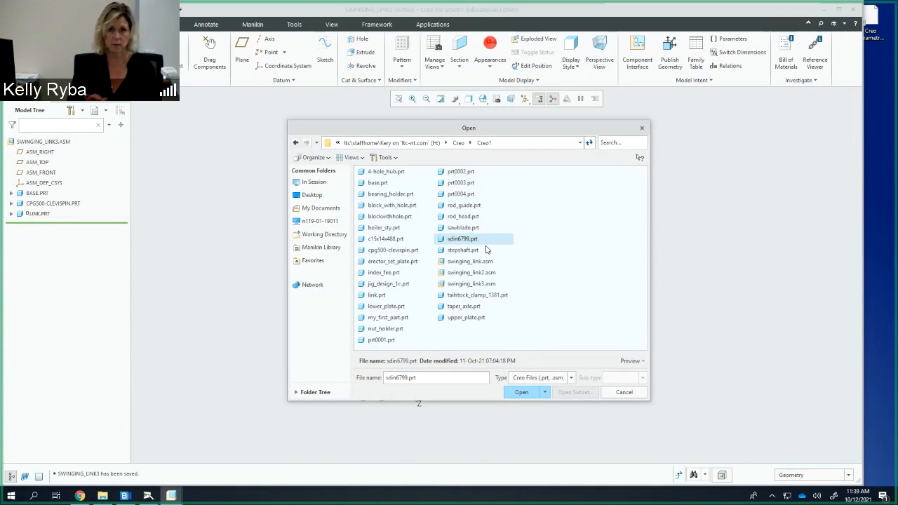
{"action": "left_click", "coordinate": [521, 392]}
Move the unplaced retaining ring clear of the link to a spot just below the clevis pin's grooved end
{"action": "mouse_move", "coordinate": [632, 198]}
{"action": "middle_mouse_down"}
{"action": "mouse_move", "coordinate": [638, 172]}
{"action": "mouse_move", "coordinate": [644, 188]}
{"action": "middle_mouse_up"}
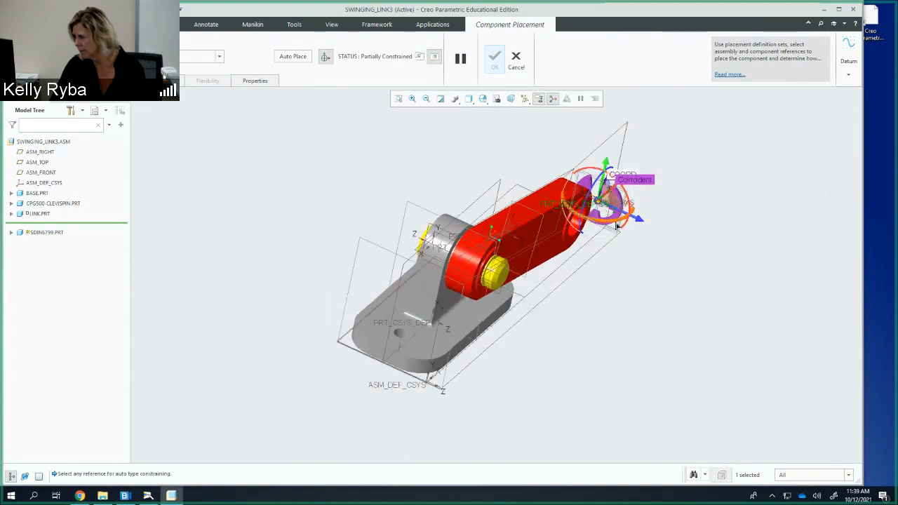
{"action": "left_click_drag", "start_coordinate": [612, 210], "coordinate": [696, 245]}
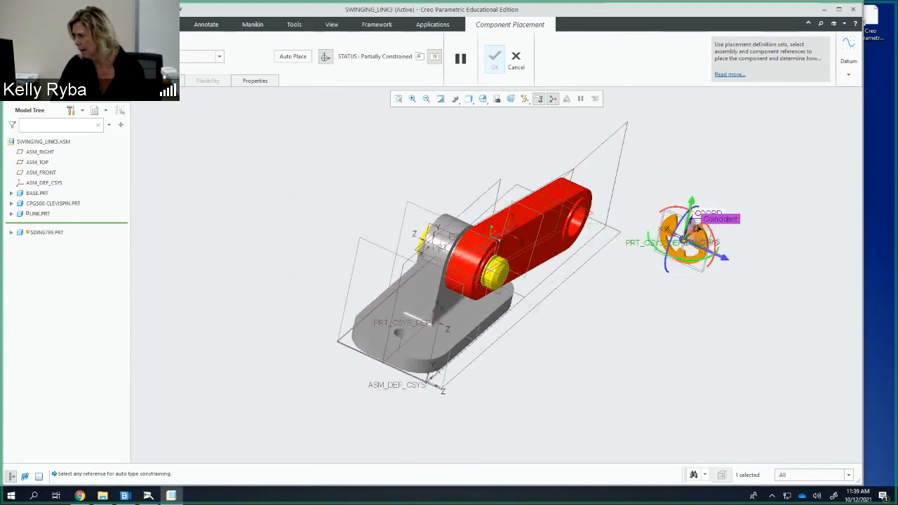
{"action": "middle_click_drag", "start_coordinate": [717, 254], "coordinate": [667, 249]}
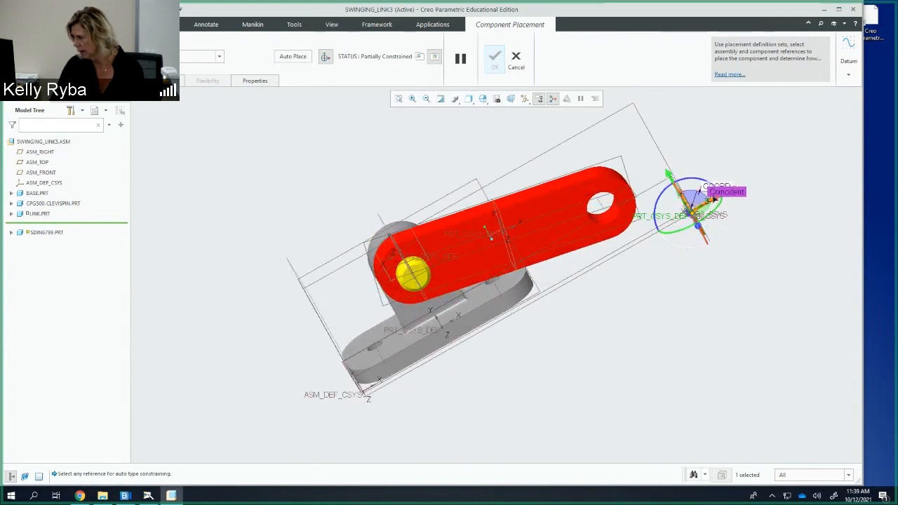
{"action": "left_click_drag", "start_coordinate": [714, 200], "coordinate": [470, 328]}
{"action": "middle_click_drag", "start_coordinate": [471, 330], "coordinate": [567, 303]}
{"action": "left_click_drag", "start_coordinate": [562, 300], "coordinate": [563, 282]}
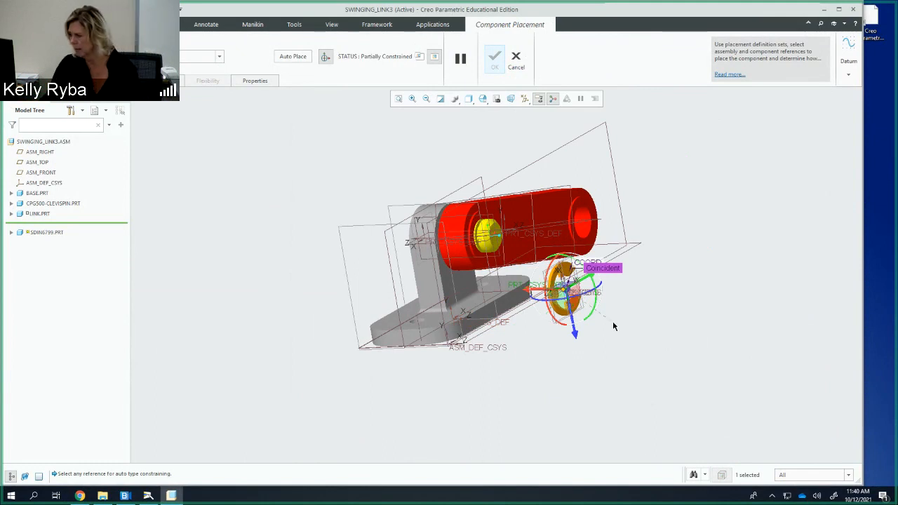
{"action": "middle_click_drag", "start_coordinate": [609, 323], "coordinate": [563, 326]}
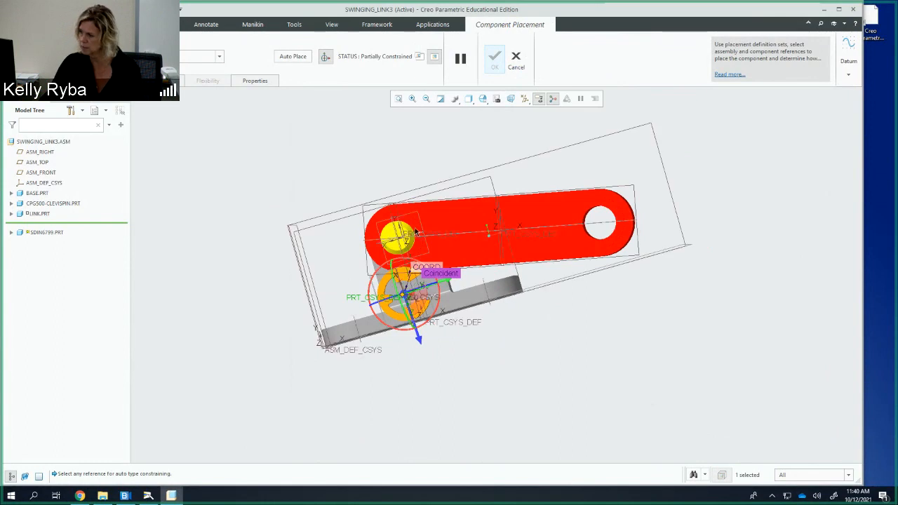
{"action": "middle_click_drag", "start_coordinate": [452, 323], "coordinate": [443, 269]}
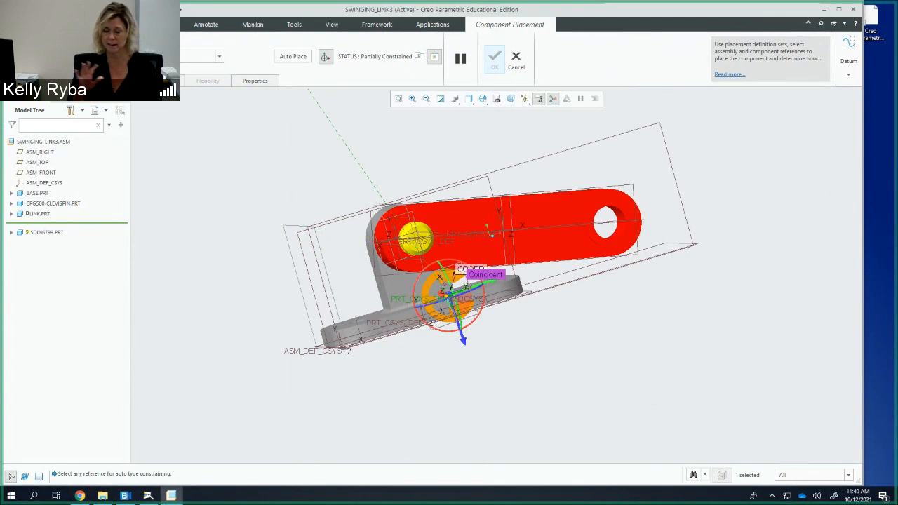
Undo the ring's automatically created Coincident constraint and set its open placement constraint to the Coincident type
{"action": "key", "text": "ctrl+z"}
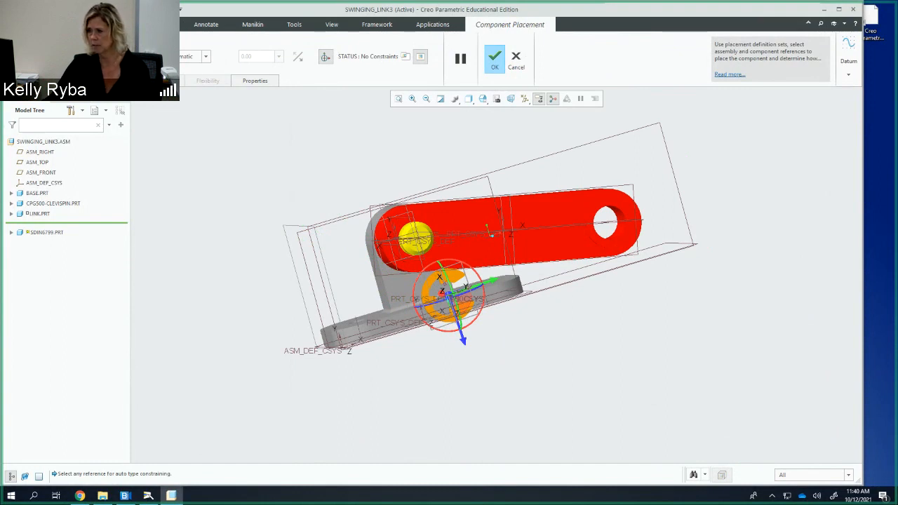
{"action": "left_click", "coordinate": [79, 81]}
{"action": "middle_click_drag", "start_coordinate": [503, 238], "coordinate": [537, 249]}
{"action": "left_click", "coordinate": [213, 132]}
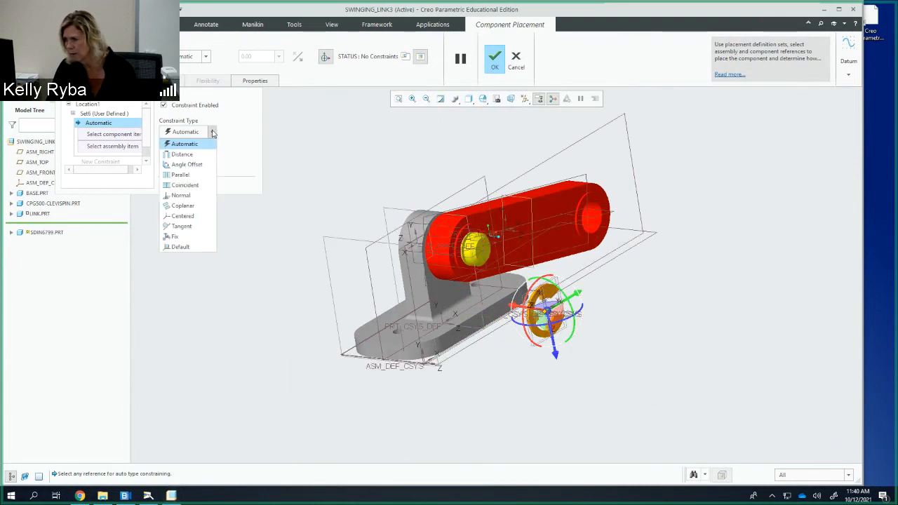
{"action": "left_click", "coordinate": [198, 189]}
Make the retaining ring's inner curved surface coincident with the cylindrical groove surface of the clevis pin
{"action": "middle_click_drag", "start_coordinate": [554, 287], "coordinate": [435, 280]}
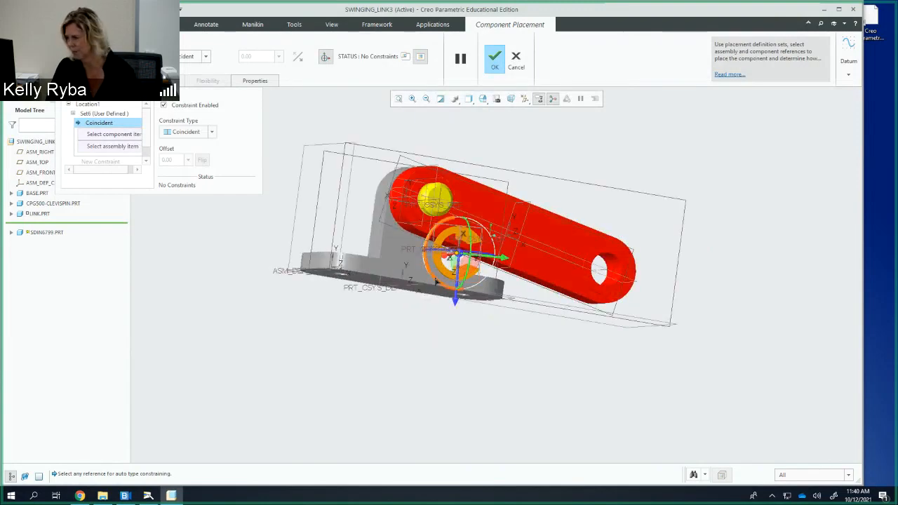
{"action": "scroll", "coordinate": [449, 282], "scroll_direction": "up", "scroll_amount": 3}
{"action": "scroll", "coordinate": [460, 277], "scroll_direction": "down", "scroll_amount": 5}
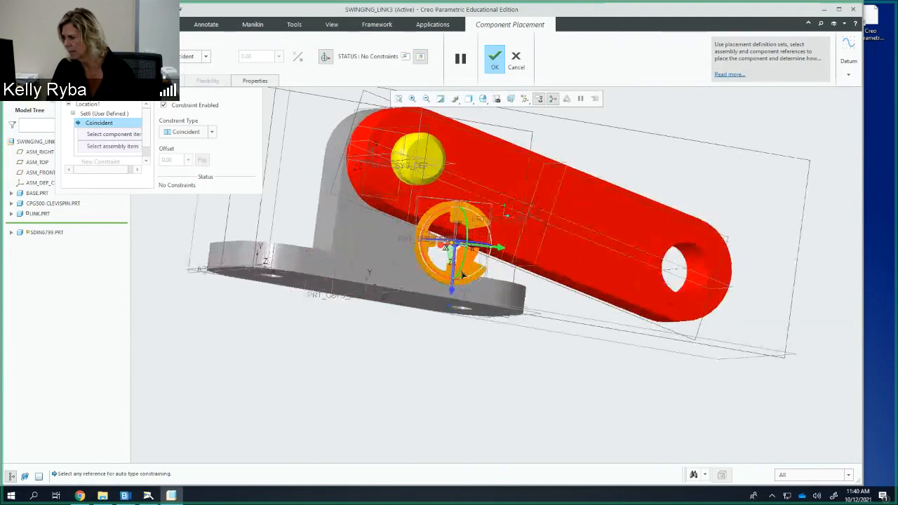
{"action": "scroll", "coordinate": [459, 272], "scroll_direction": "down", "scroll_amount": 8}
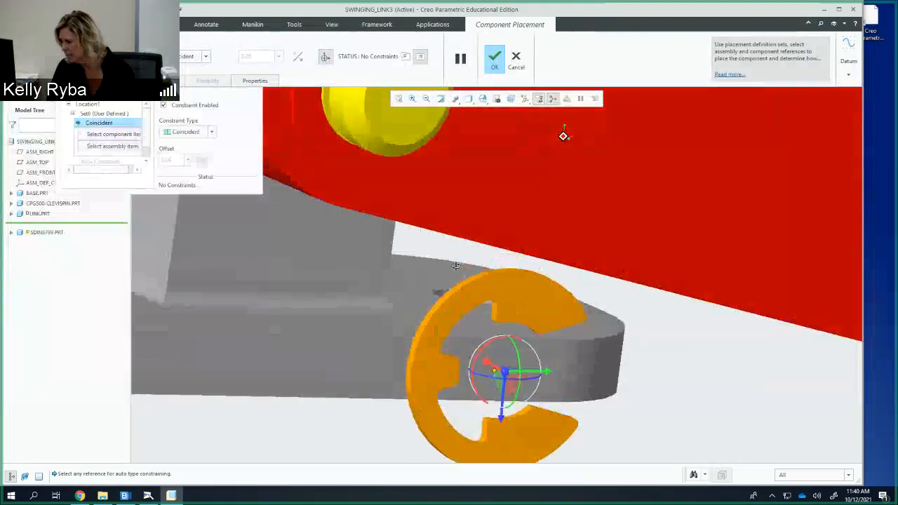
{"action": "middle_click_drag", "start_coordinate": [456, 266], "coordinate": [530, 443]}
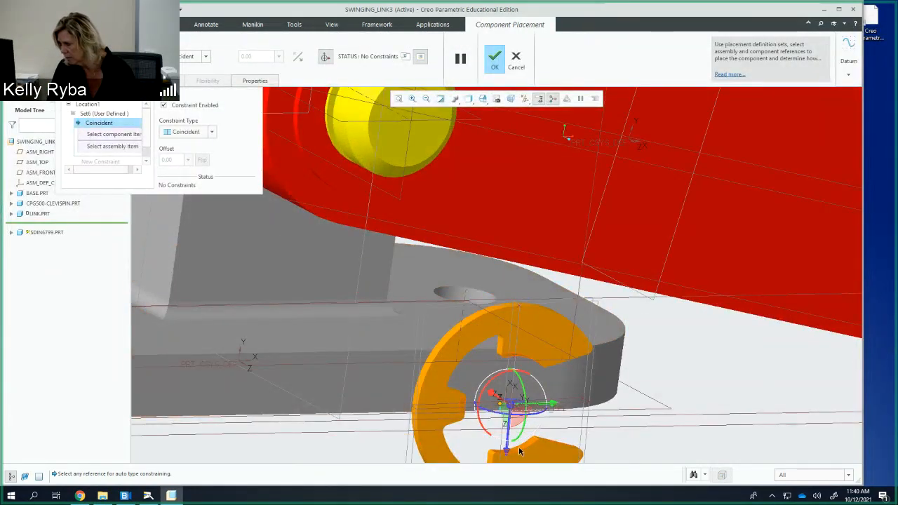
{"action": "left_click", "coordinate": [519, 448]}
{"action": "middle_click_drag", "start_coordinate": [492, 401], "coordinate": [510, 427]}
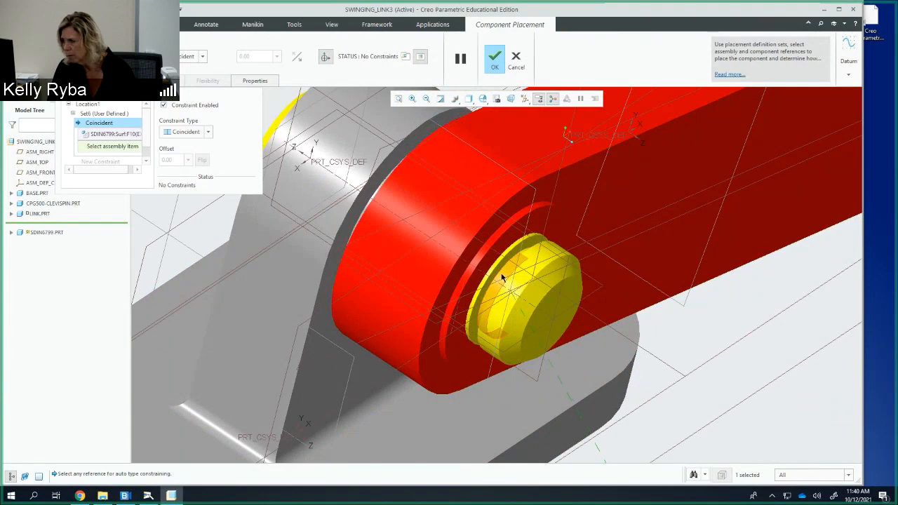
{"action": "scroll", "coordinate": [503, 279], "scroll_direction": "down", "scroll_amount": 4}
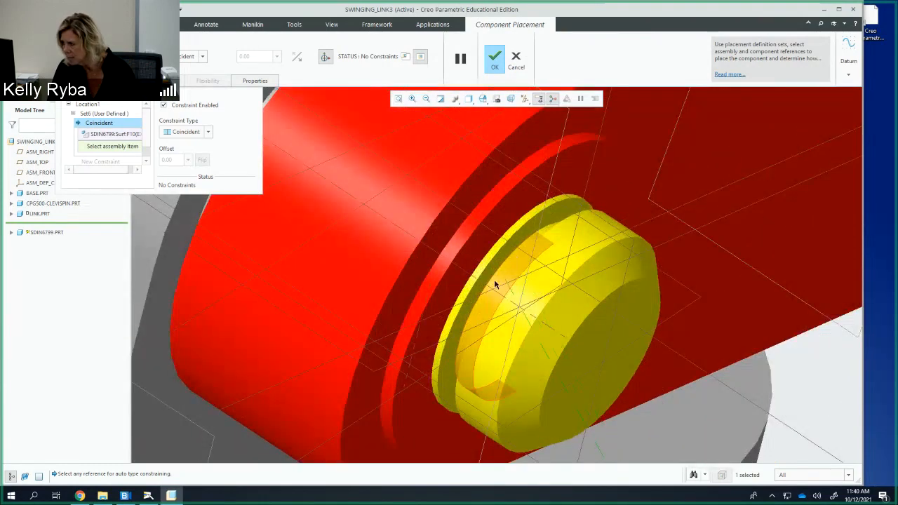
{"action": "left_click", "coordinate": [480, 308]}
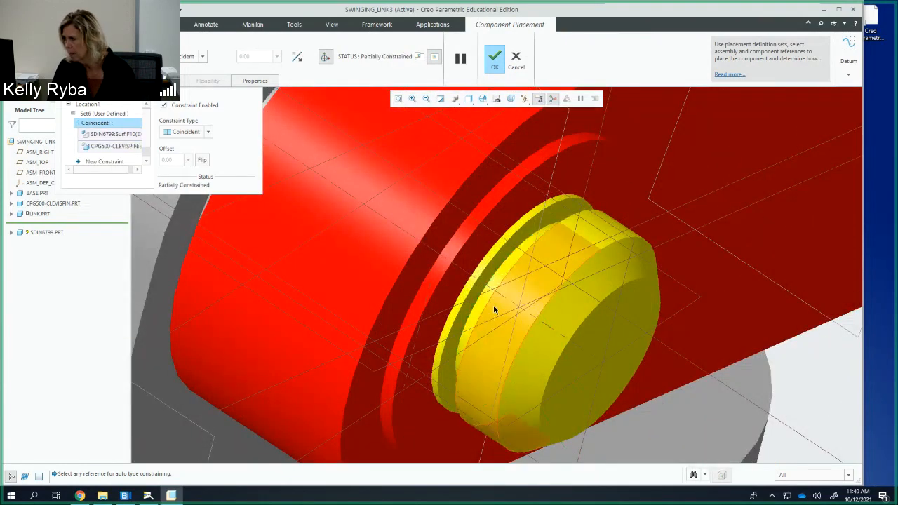
Add a second placement constraint of type Coincident for the retaining ring
{"action": "scroll", "coordinate": [495, 309], "scroll_direction": "up", "scroll_amount": 6}
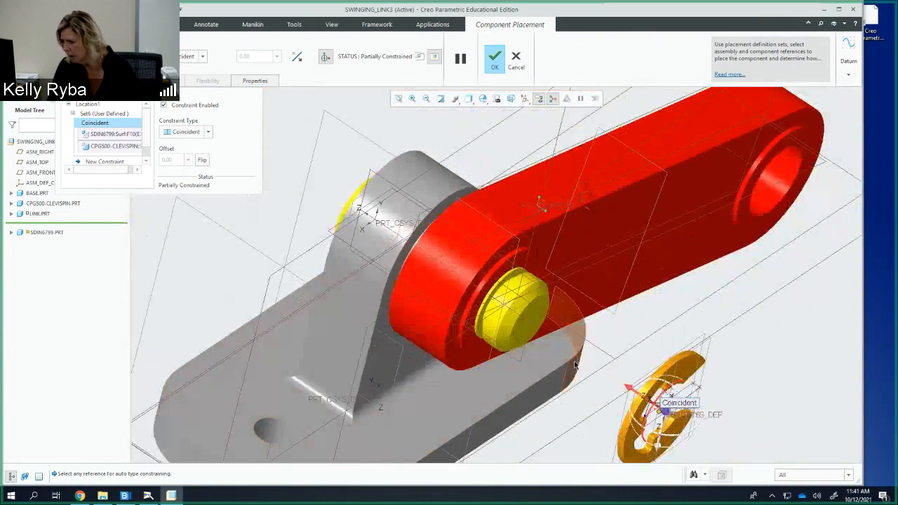
{"action": "mouse_move", "coordinate": [575, 365]}
{"action": "middle_mouse_down"}
{"action": "mouse_move", "coordinate": [526, 331]}
{"action": "mouse_move", "coordinate": [568, 338]}
{"action": "middle_mouse_up"}
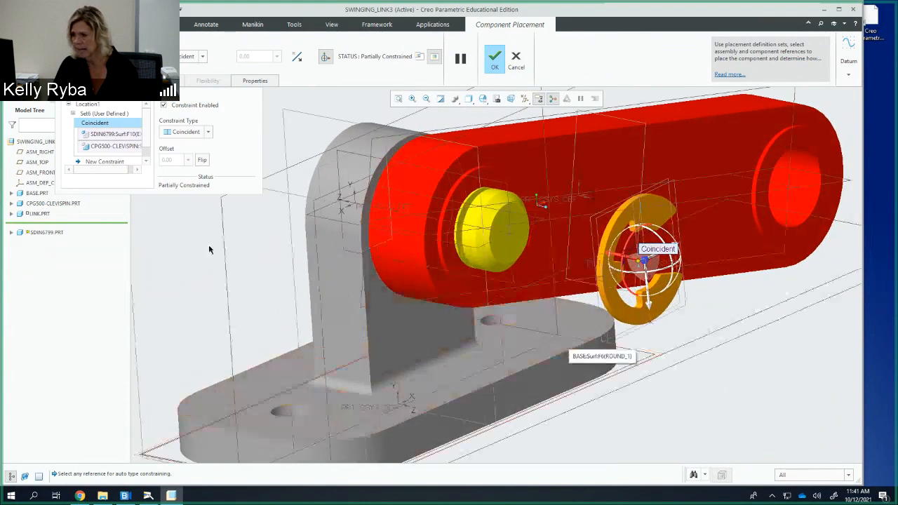
{"action": "left_click", "coordinate": [104, 161]}
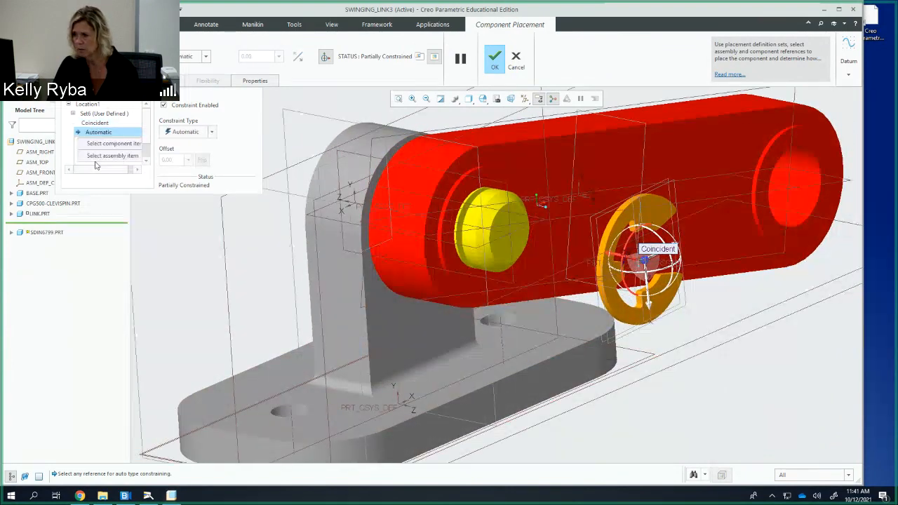
{"action": "left_click", "coordinate": [188, 132]}
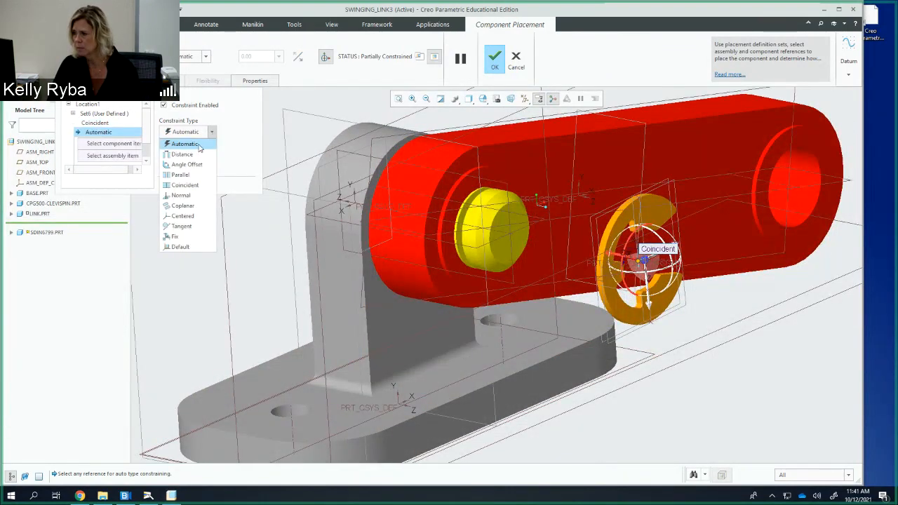
{"action": "left_click", "coordinate": [191, 184]}
Make the retaining ring's flat face coincident with the flat side wall of the clevis pin's groove
{"action": "middle_click_drag", "start_coordinate": [505, 225], "coordinate": [537, 205]}
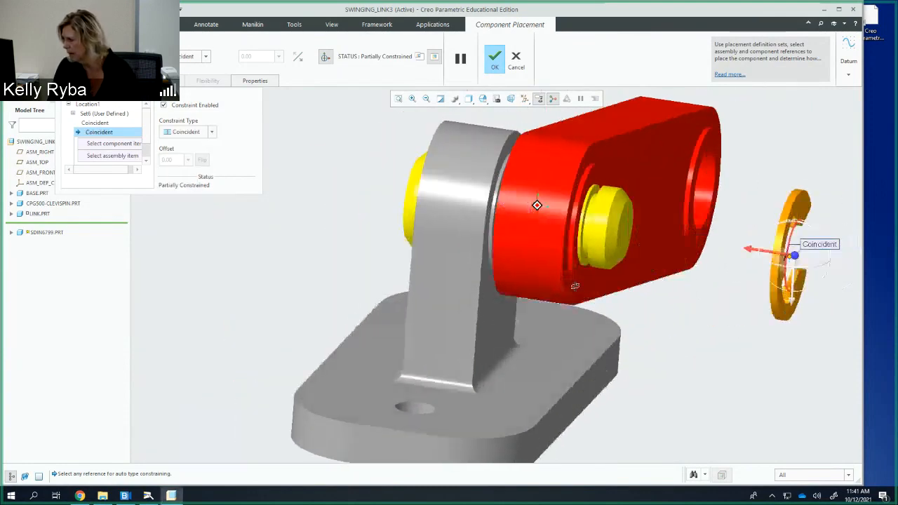
{"action": "middle_click_drag", "start_coordinate": [575, 285], "coordinate": [559, 287]}
{"action": "scroll", "coordinate": [502, 222], "scroll_direction": "up", "scroll_amount": 3}
{"action": "scroll", "coordinate": [502, 222], "scroll_direction": "down", "scroll_amount": 4}
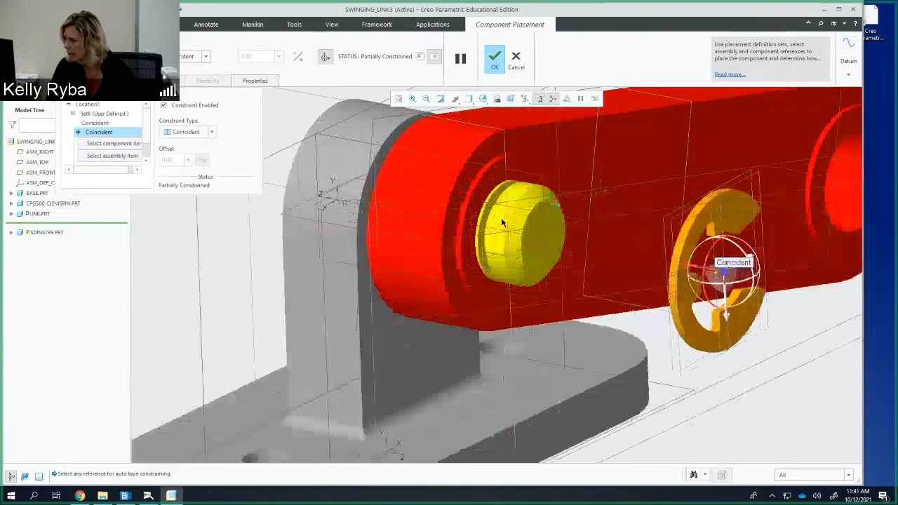
{"action": "scroll", "coordinate": [503, 222], "scroll_direction": "down", "scroll_amount": 5}
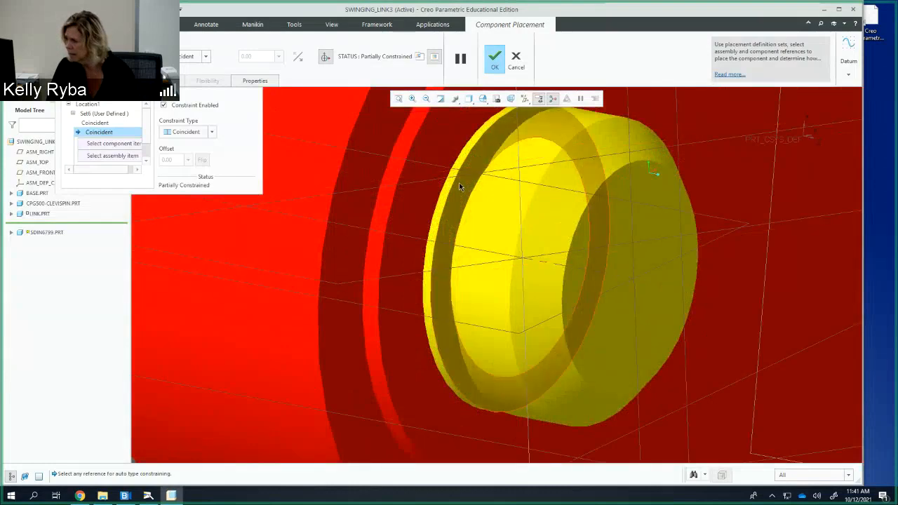
{"action": "left_click", "coordinate": [483, 218]}
{"action": "middle_click_drag", "start_coordinate": [523, 232], "coordinate": [679, 221]}
{"action": "scroll", "coordinate": [521, 233], "scroll_direction": "down", "scroll_amount": 2}
{"action": "scroll", "coordinate": [519, 233], "scroll_direction": "up", "scroll_amount": 5}
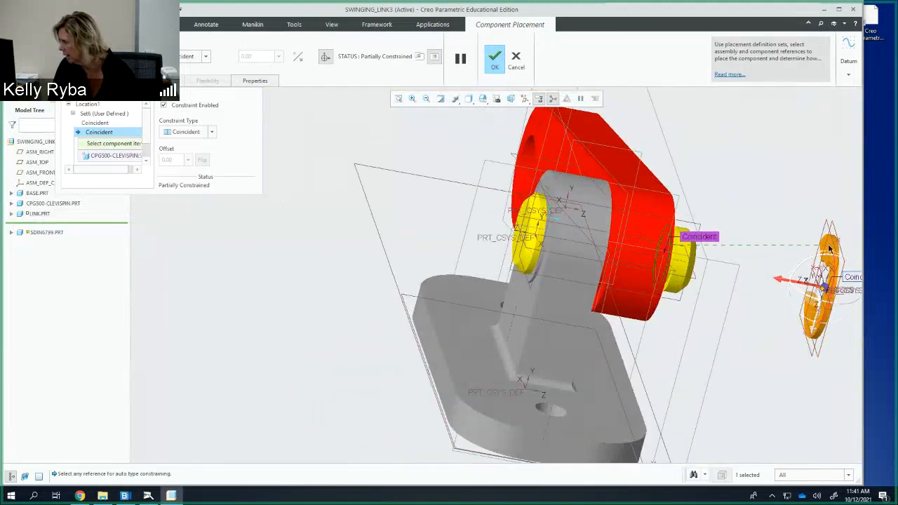
{"action": "scroll", "coordinate": [826, 249], "scroll_direction": "down", "scroll_amount": 5}
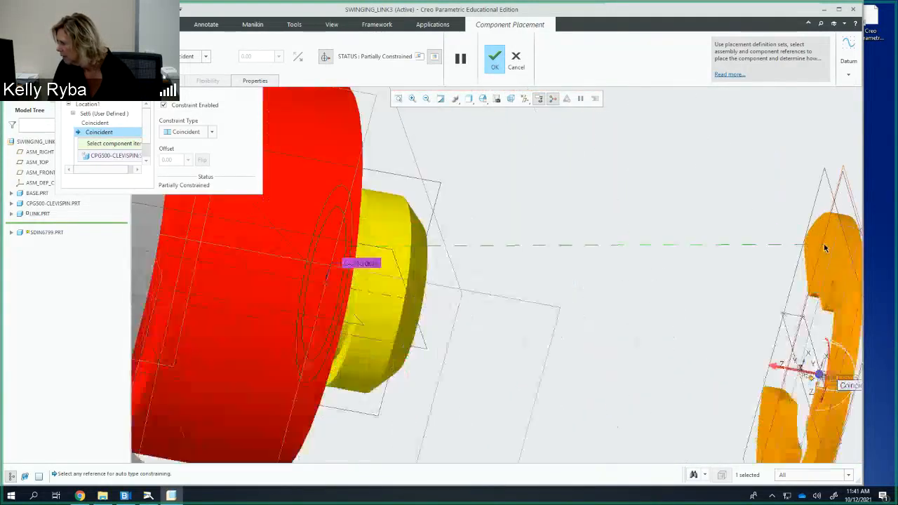
{"action": "left_click", "coordinate": [826, 252]}
Check the seated retaining ring in the refitted assembly and accept its placement
{"action": "middle_click_drag", "start_coordinate": [577, 265], "coordinate": [413, 205]}
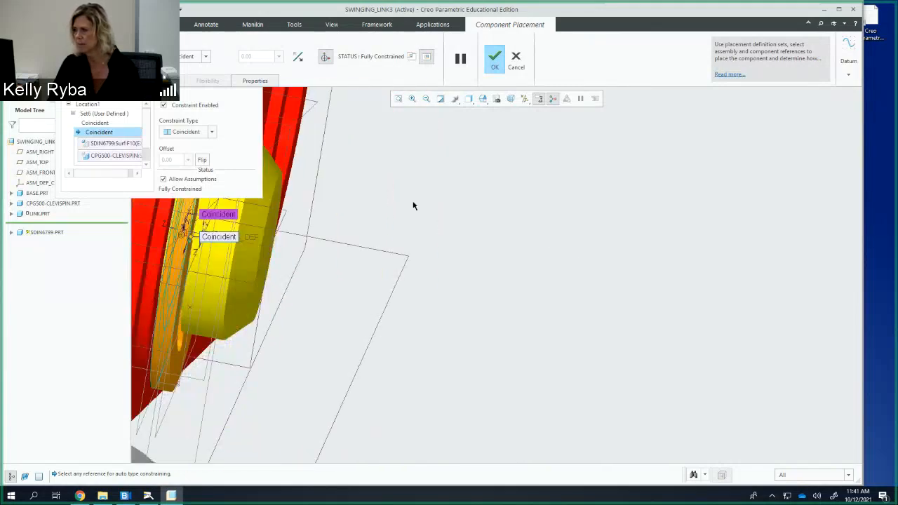
{"action": "left_click", "coordinate": [398, 99]}
{"action": "mouse_move", "coordinate": [491, 266]}
{"action": "middle_mouse_down"}
{"action": "mouse_move", "coordinate": [525, 273]}
{"action": "mouse_move", "coordinate": [476, 267]}
{"action": "middle_mouse_up"}
{"action": "scroll", "coordinate": [525, 274], "scroll_direction": "down", "scroll_amount": 4}
{"action": "left_click", "coordinate": [398, 99]}
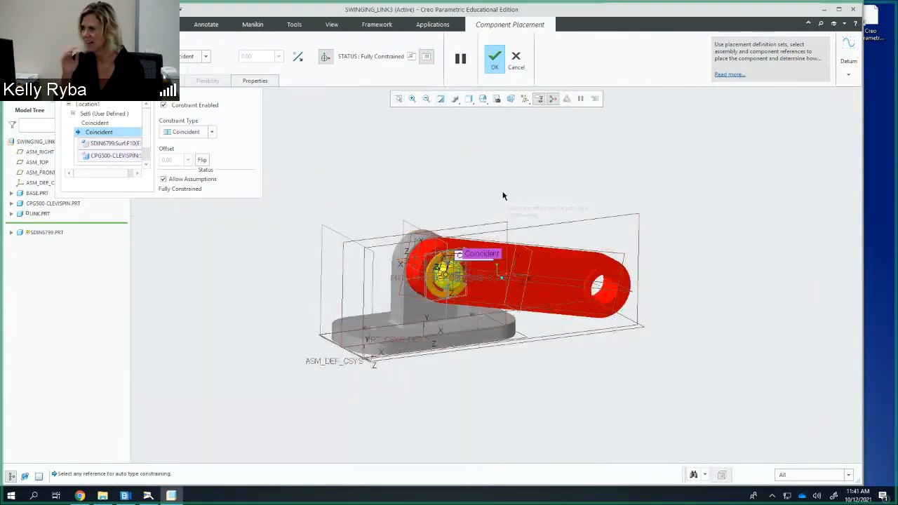
{"action": "left_click", "coordinate": [495, 61]}
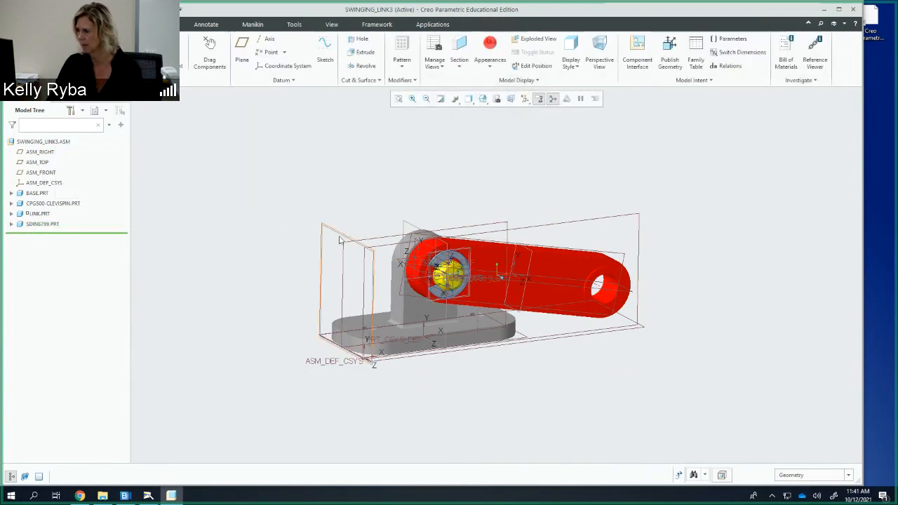
Apply the blue appearance to the retaining ring SDIN6799
{"action": "scroll", "coordinate": [340, 240], "scroll_direction": "down", "scroll_amount": 3}
{"action": "scroll", "coordinate": [340, 241], "scroll_direction": "up", "scroll_amount": 2}
{"action": "scroll", "coordinate": [341, 240], "scroll_direction": "down", "scroll_amount": 3}
{"action": "scroll", "coordinate": [452, 254], "scroll_direction": "down", "scroll_amount": 1}
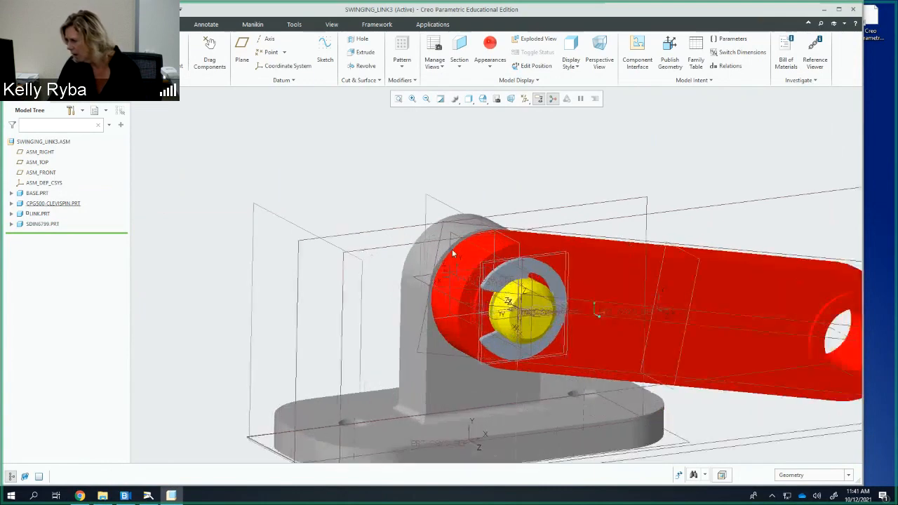
{"action": "mouse_move", "coordinate": [452, 249]}
{"action": "middle_mouse_down"}
{"action": "mouse_move", "coordinate": [367, 230]}
{"action": "mouse_move", "coordinate": [424, 242]}
{"action": "middle_mouse_up"}
{"action": "scroll", "coordinate": [367, 230], "scroll_direction": "down", "scroll_amount": 2}
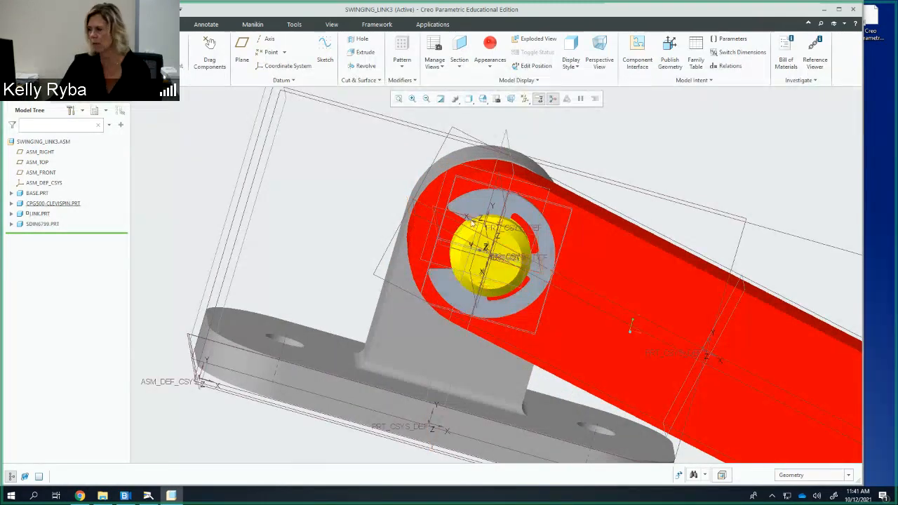
{"action": "left_click", "coordinate": [486, 307]}
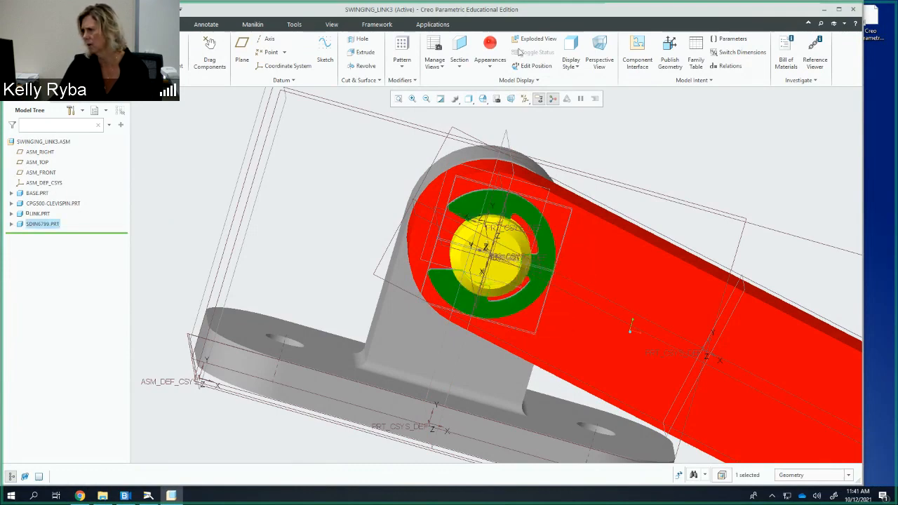
{"action": "left_click", "coordinate": [498, 70]}
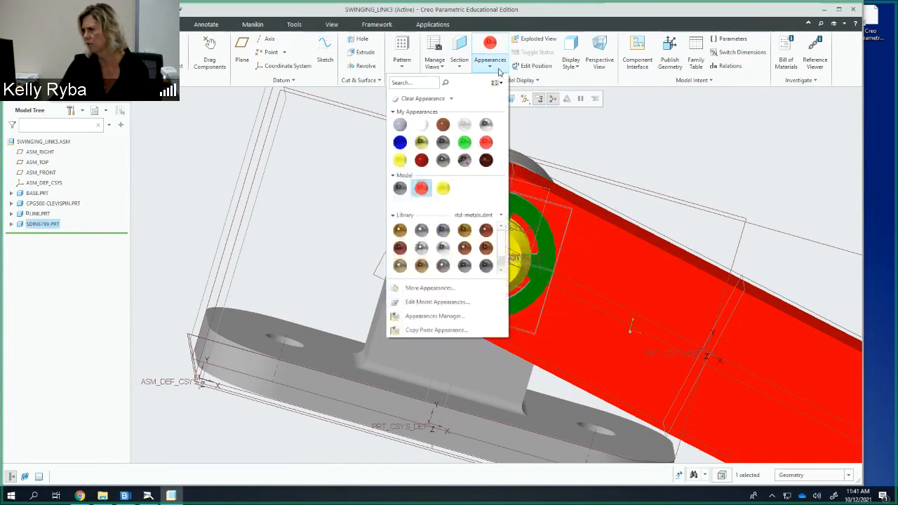
{"action": "left_click", "coordinate": [399, 143]}
{"action": "scroll", "coordinate": [489, 291], "scroll_direction": "up", "scroll_amount": 3}
{"action": "scroll", "coordinate": [489, 291], "scroll_direction": "down", "scroll_amount": 10}
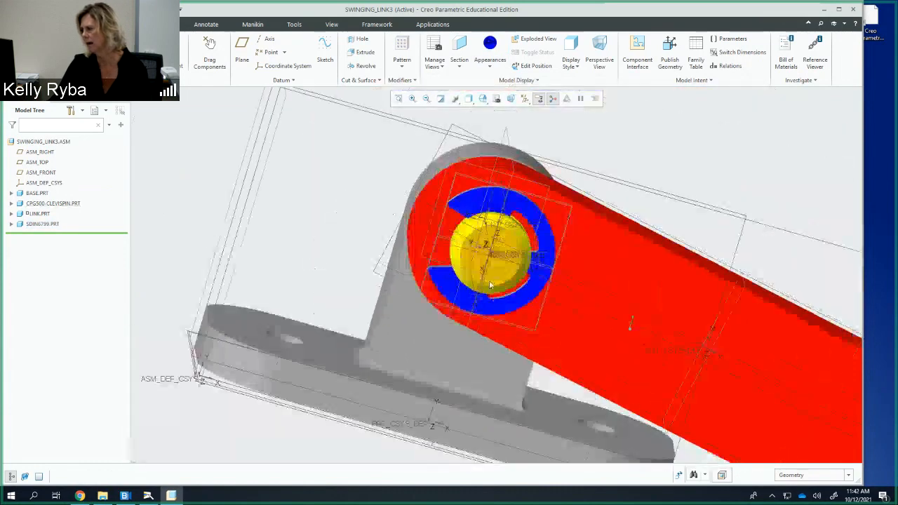
Return the assembly view to the Standard Orientation and inspect the finished model from the ring side
{"action": "middle_click_drag", "start_coordinate": [505, 302], "coordinate": [543, 319]}
{"action": "key", "text": "ctrl+d"}
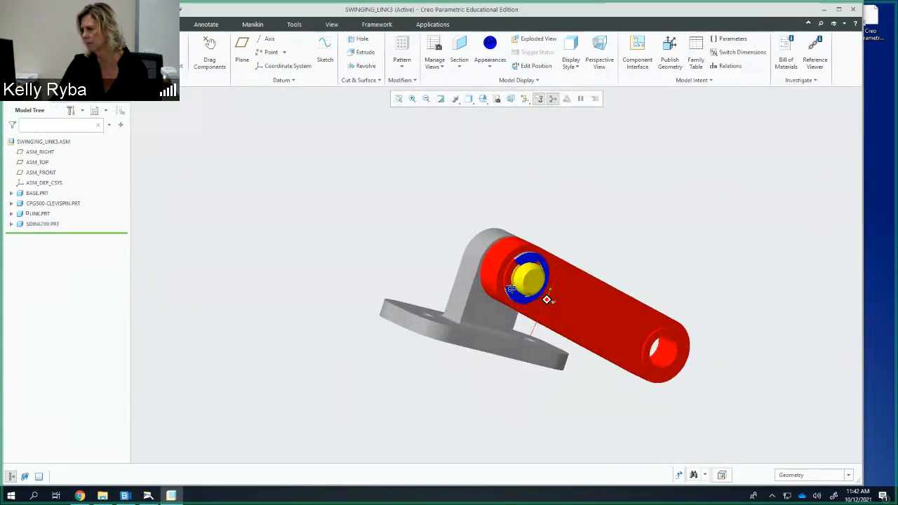
{"action": "left_click", "coordinate": [482, 99]}
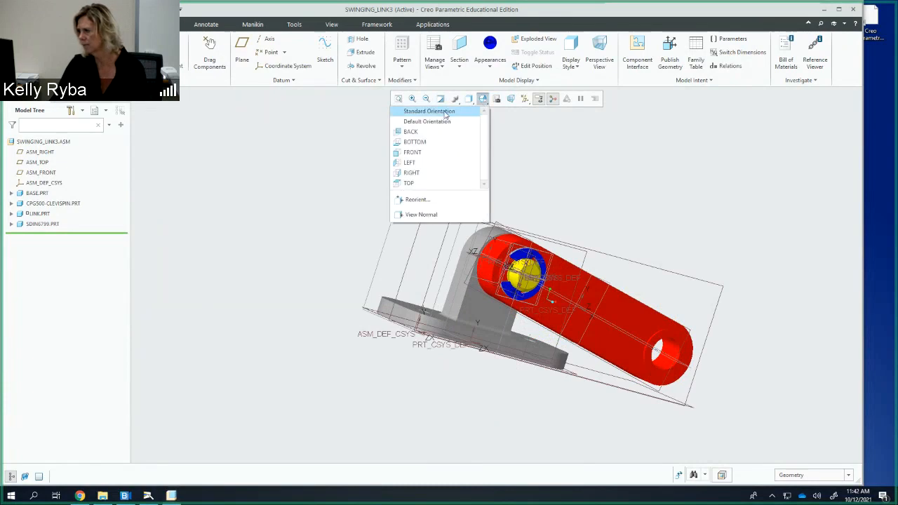
{"action": "left_click", "coordinate": [445, 114]}
{"action": "middle_click_drag", "start_coordinate": [517, 271], "coordinate": [539, 249]}
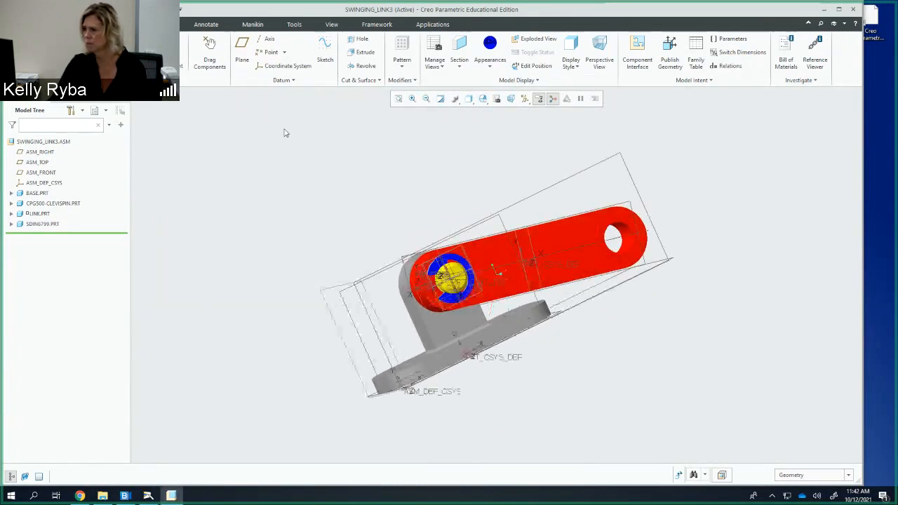
Swing the link around the clevis pin with Drag Components to test its motion, and end the dragging
{"action": "left_click", "coordinate": [209, 52]}
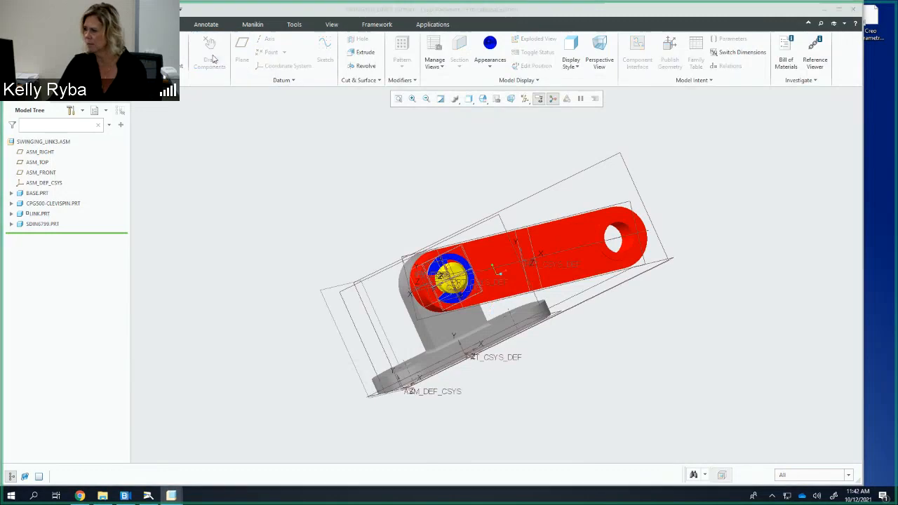
{"action": "left_click", "coordinate": [43, 215]}
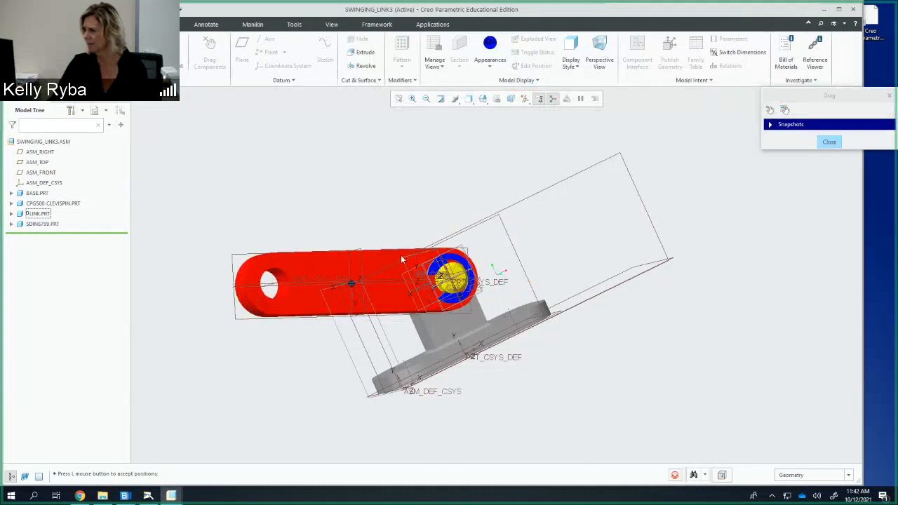
{"action": "left_click", "coordinate": [828, 143]}
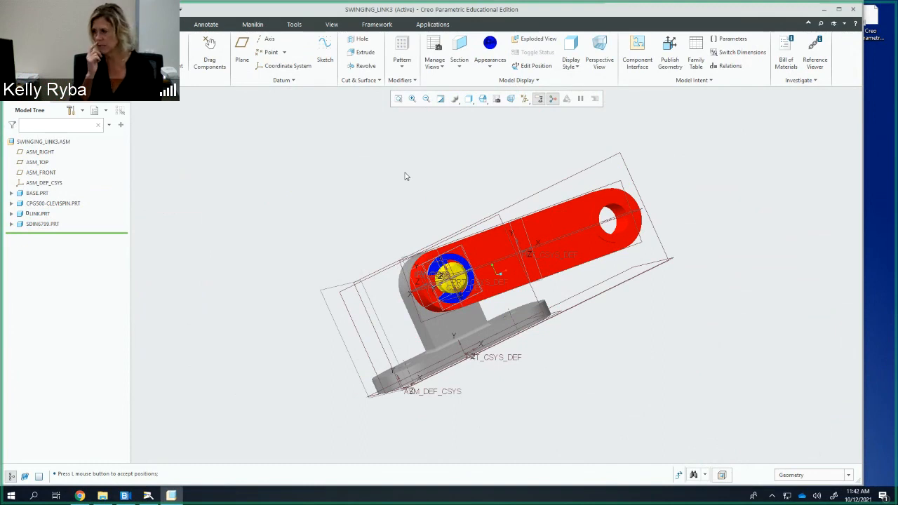
Switch to the Blackboard course in the browser and open the Chapter 9 Homework folder under Chapter 9 - Assembly Practice
{"action": "left_click", "coordinate": [826, 10]}
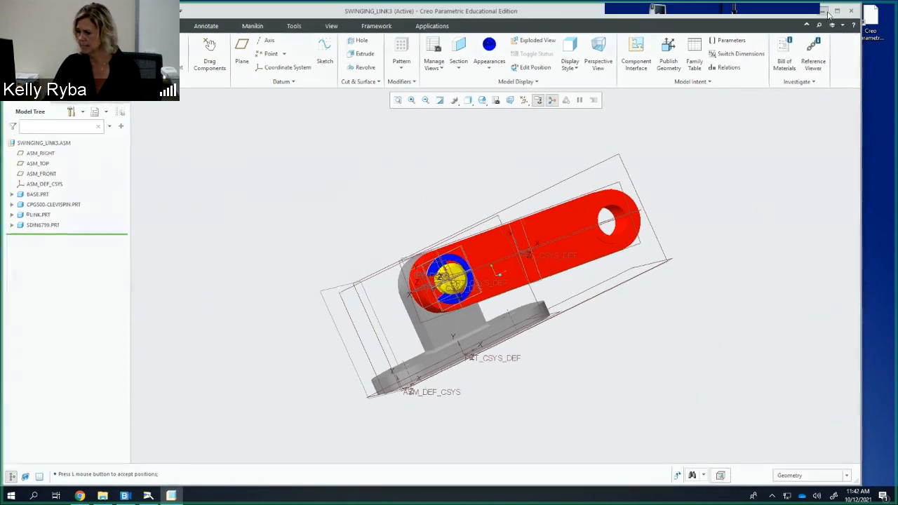
{"action": "left_click", "coordinate": [79, 496]}
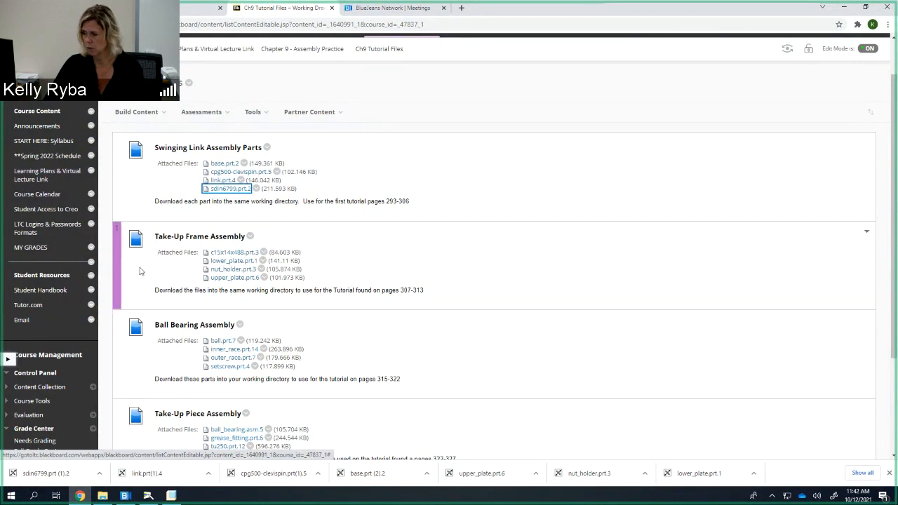
{"action": "left_click", "coordinate": [221, 190]}
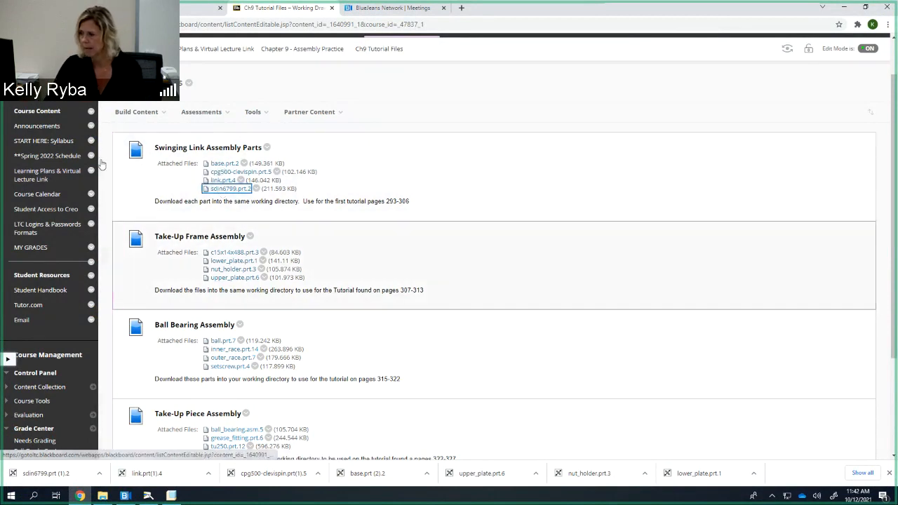
{"action": "scroll", "coordinate": [92, 280], "scroll_direction": "up", "scroll_amount": 1}
{"action": "scroll", "coordinate": [93, 281], "scroll_direction": "down", "scroll_amount": 1}
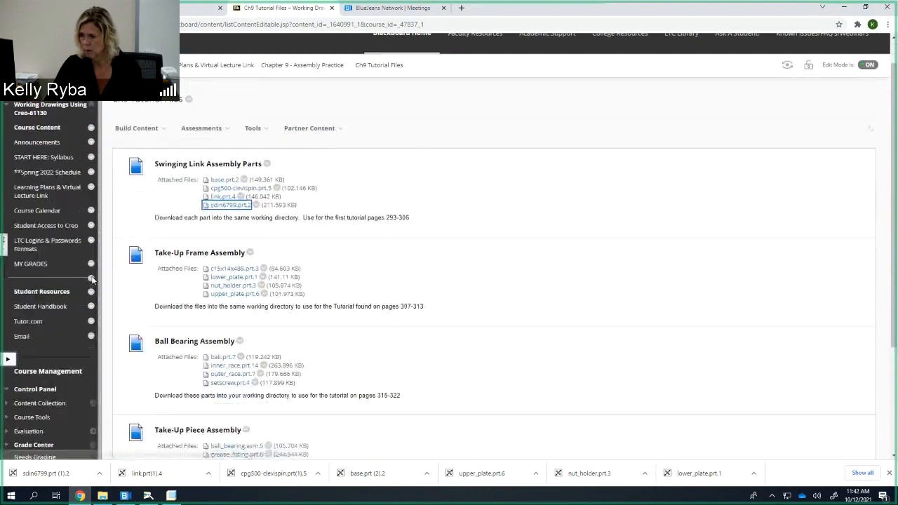
{"action": "left_click", "coordinate": [301, 51]}
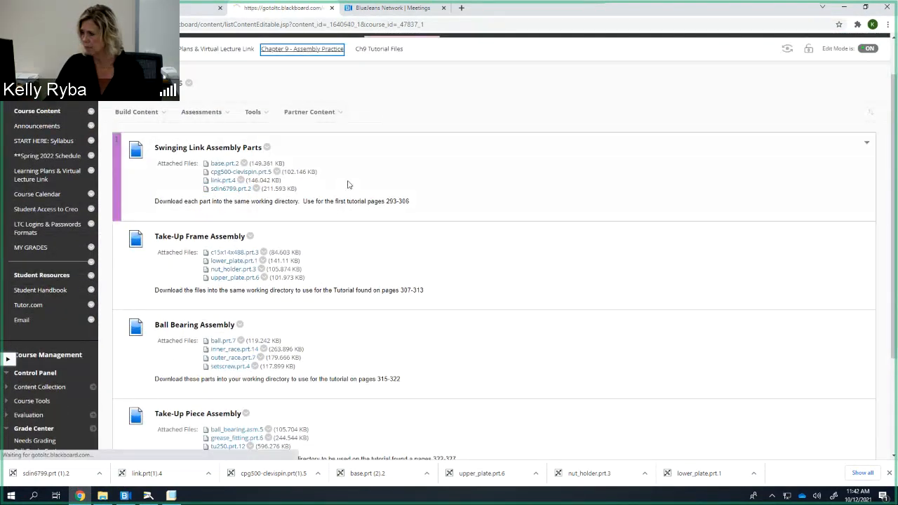
{"action": "scroll", "coordinate": [363, 234], "scroll_direction": "down", "scroll_amount": 3}
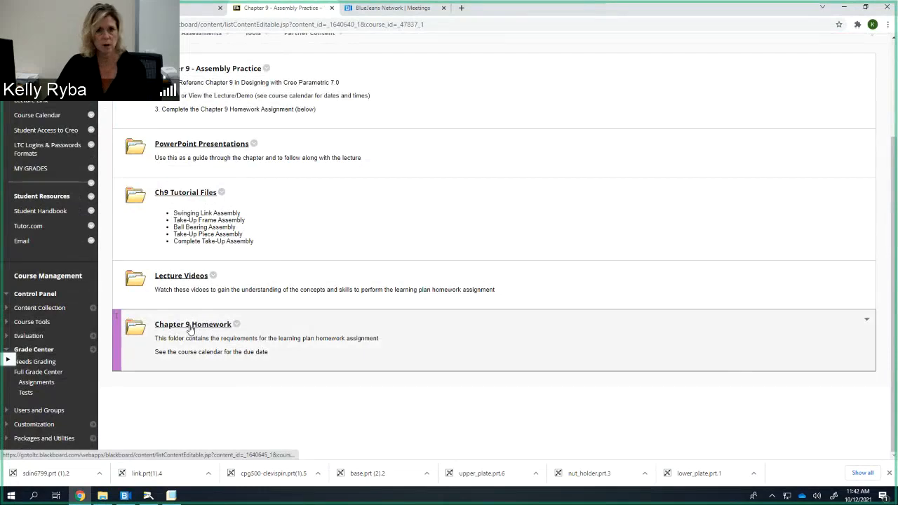
{"action": "left_click", "coordinate": [189, 325]}
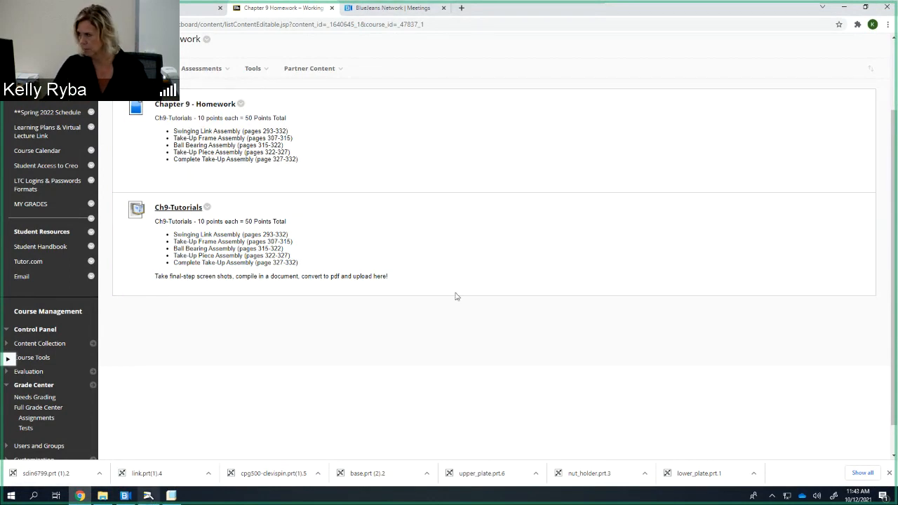
Switch to the document camera view to examine the textbook page on the Take-Up Frame assembly
{"action": "left_click", "coordinate": [845, 8]}
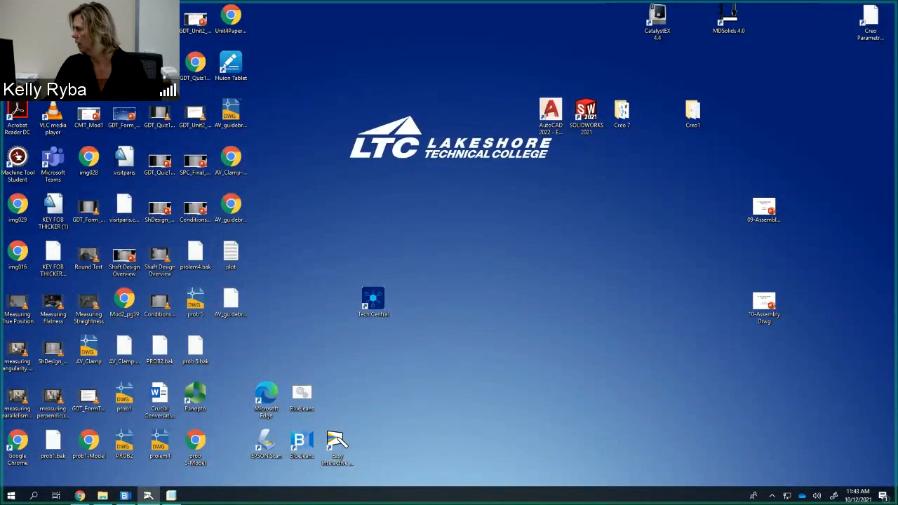
{"action": "left_click", "coordinate": [573, 114]}
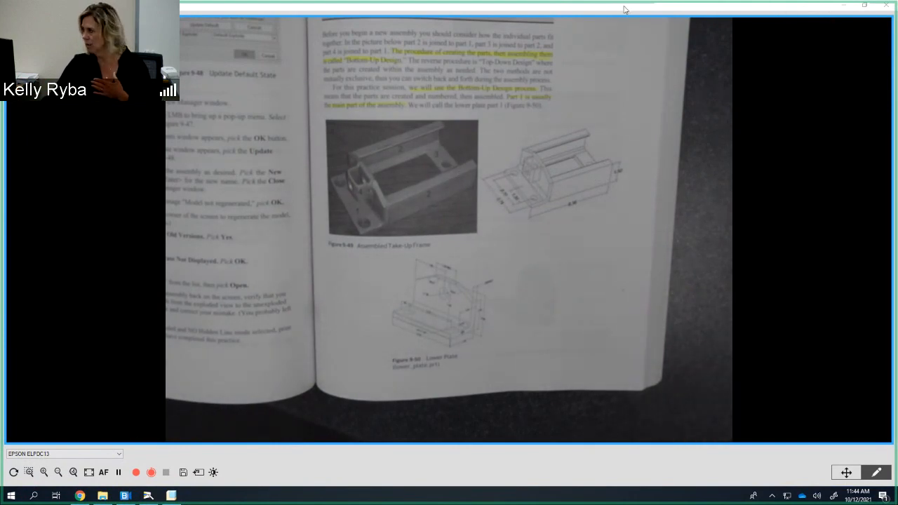
{"action": "left_click", "coordinate": [848, 6]}
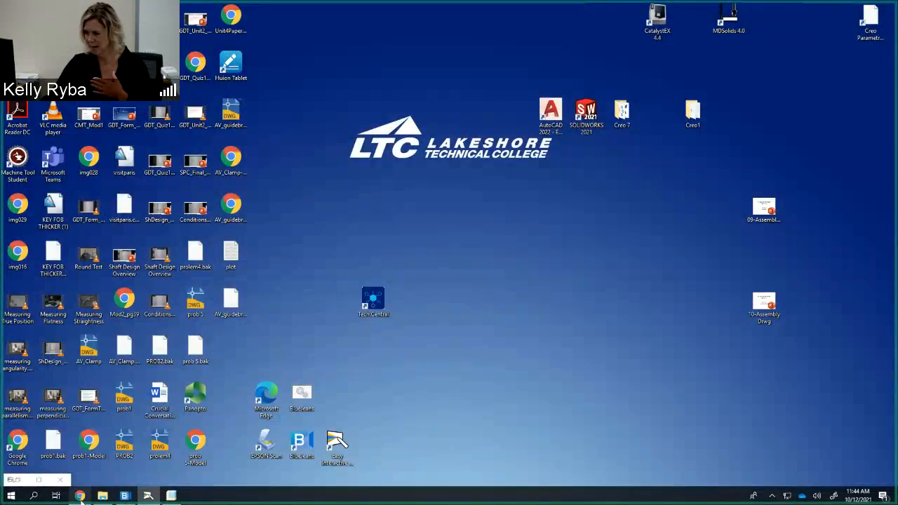
Switch back to Blackboard and open the course calendar to check the October 2021 schedule and Ch9-Tutorials due date
{"action": "left_click", "coordinate": [80, 496]}
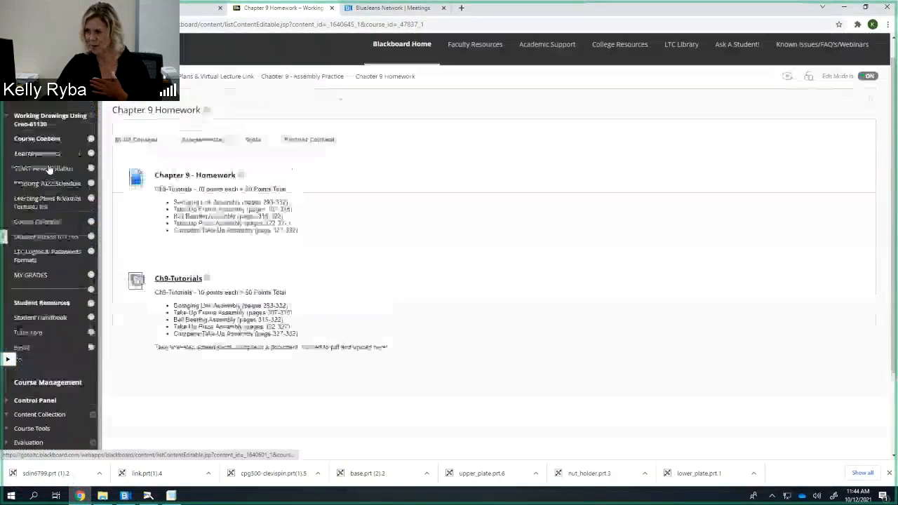
{"action": "left_click", "coordinate": [38, 243]}
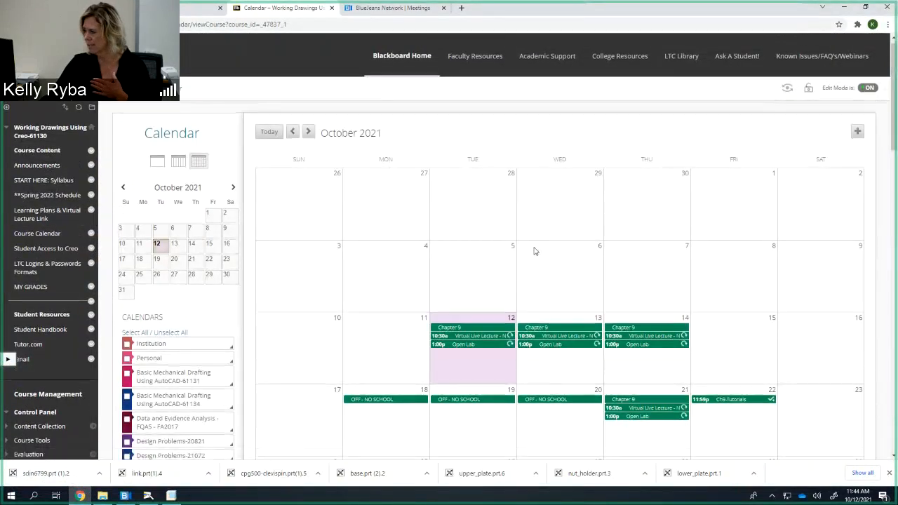
{"action": "scroll", "coordinate": [533, 251], "scroll_direction": "down", "scroll_amount": 2}
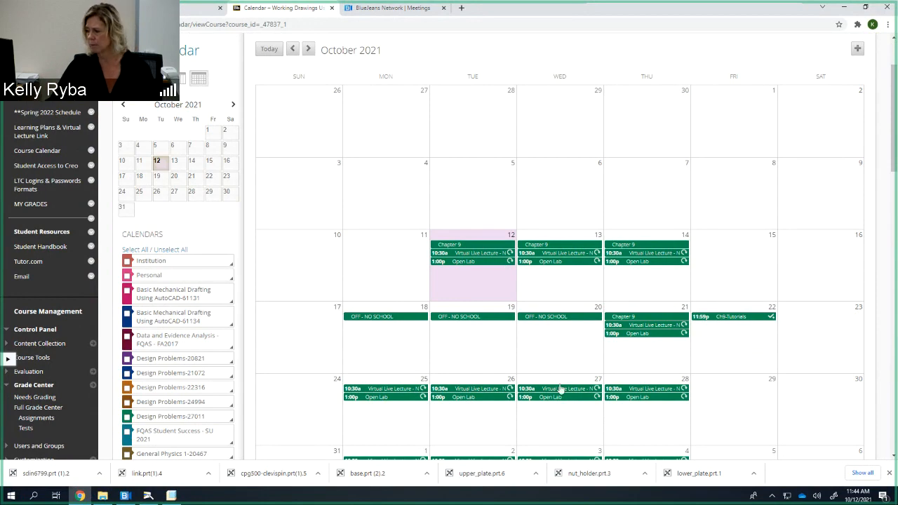
{"action": "scroll", "coordinate": [560, 388], "scroll_direction": "down", "scroll_amount": 3}
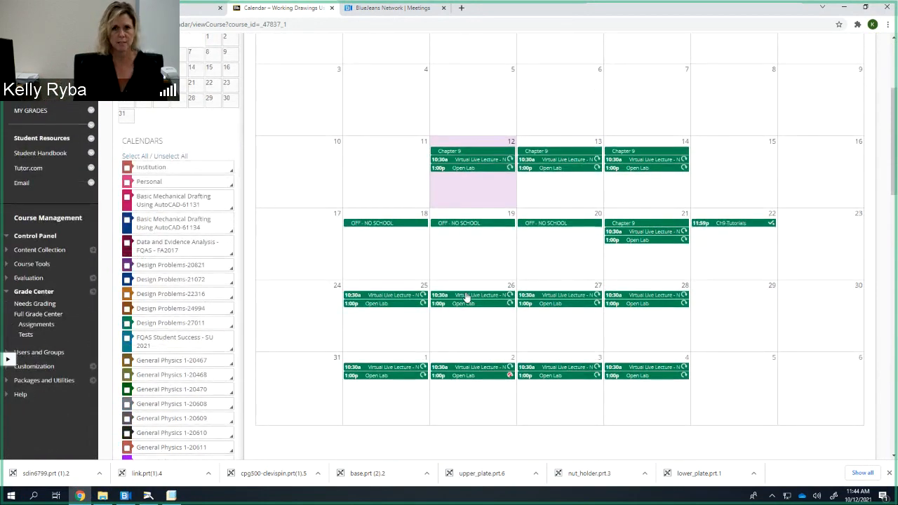